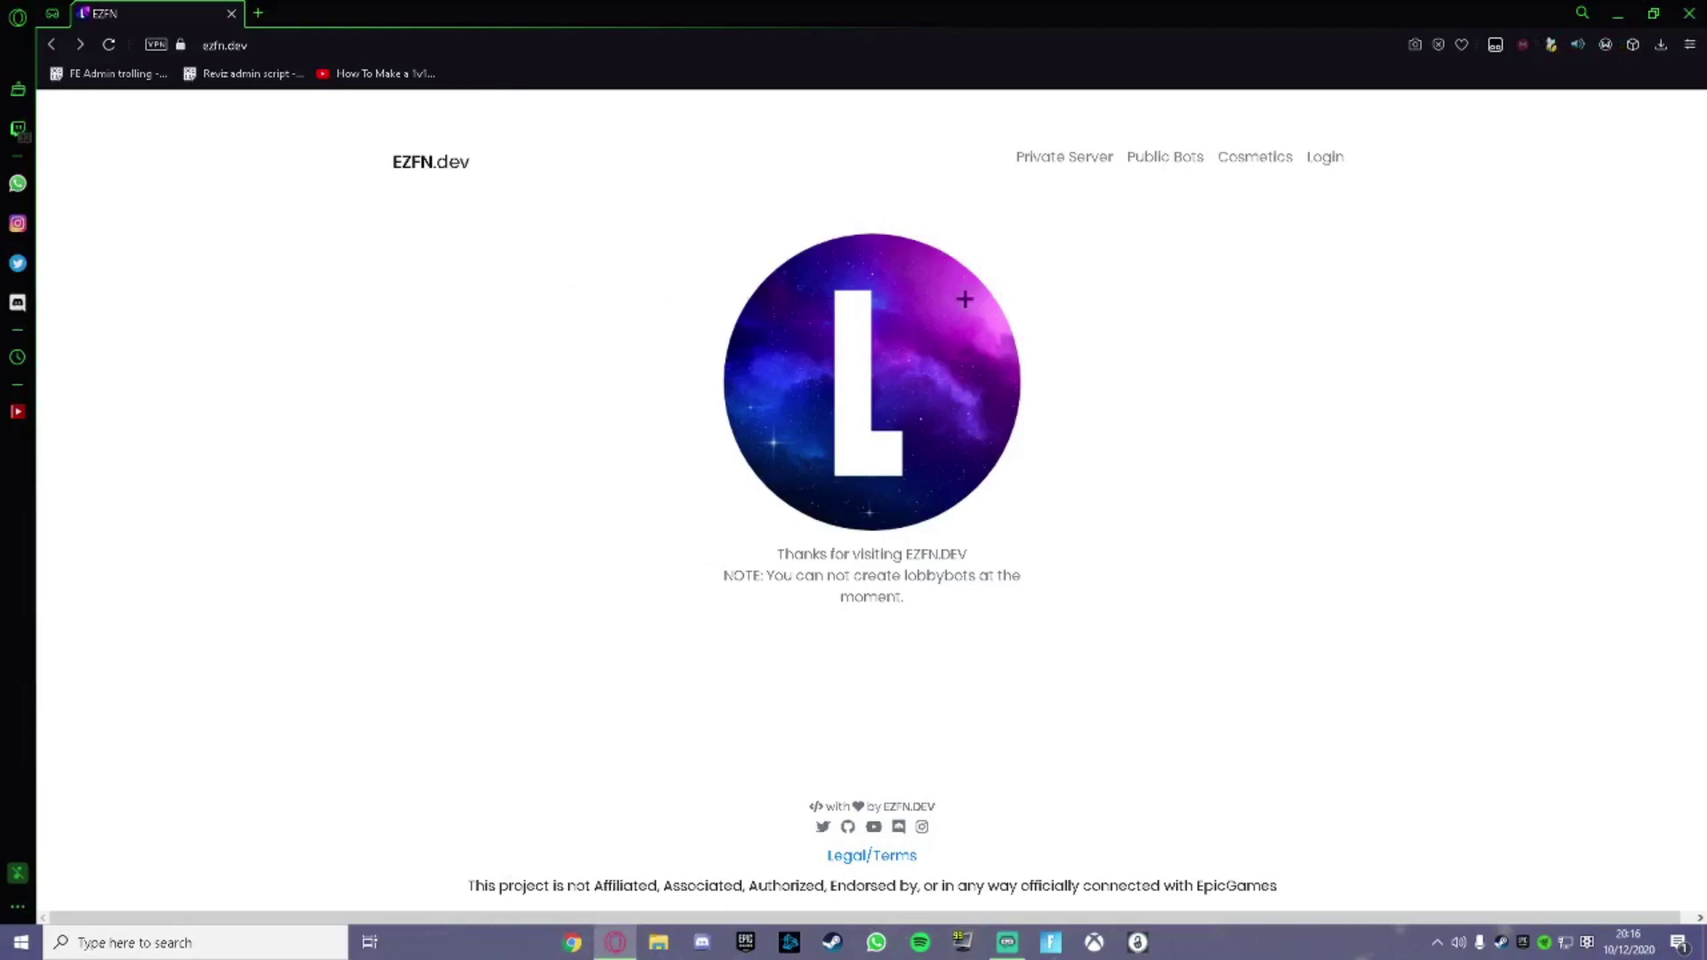
Fill the sign-up form with an e-mail, saved password and new username, and accept the terms.
{"action": "left_click", "coordinate": [1325, 158]}
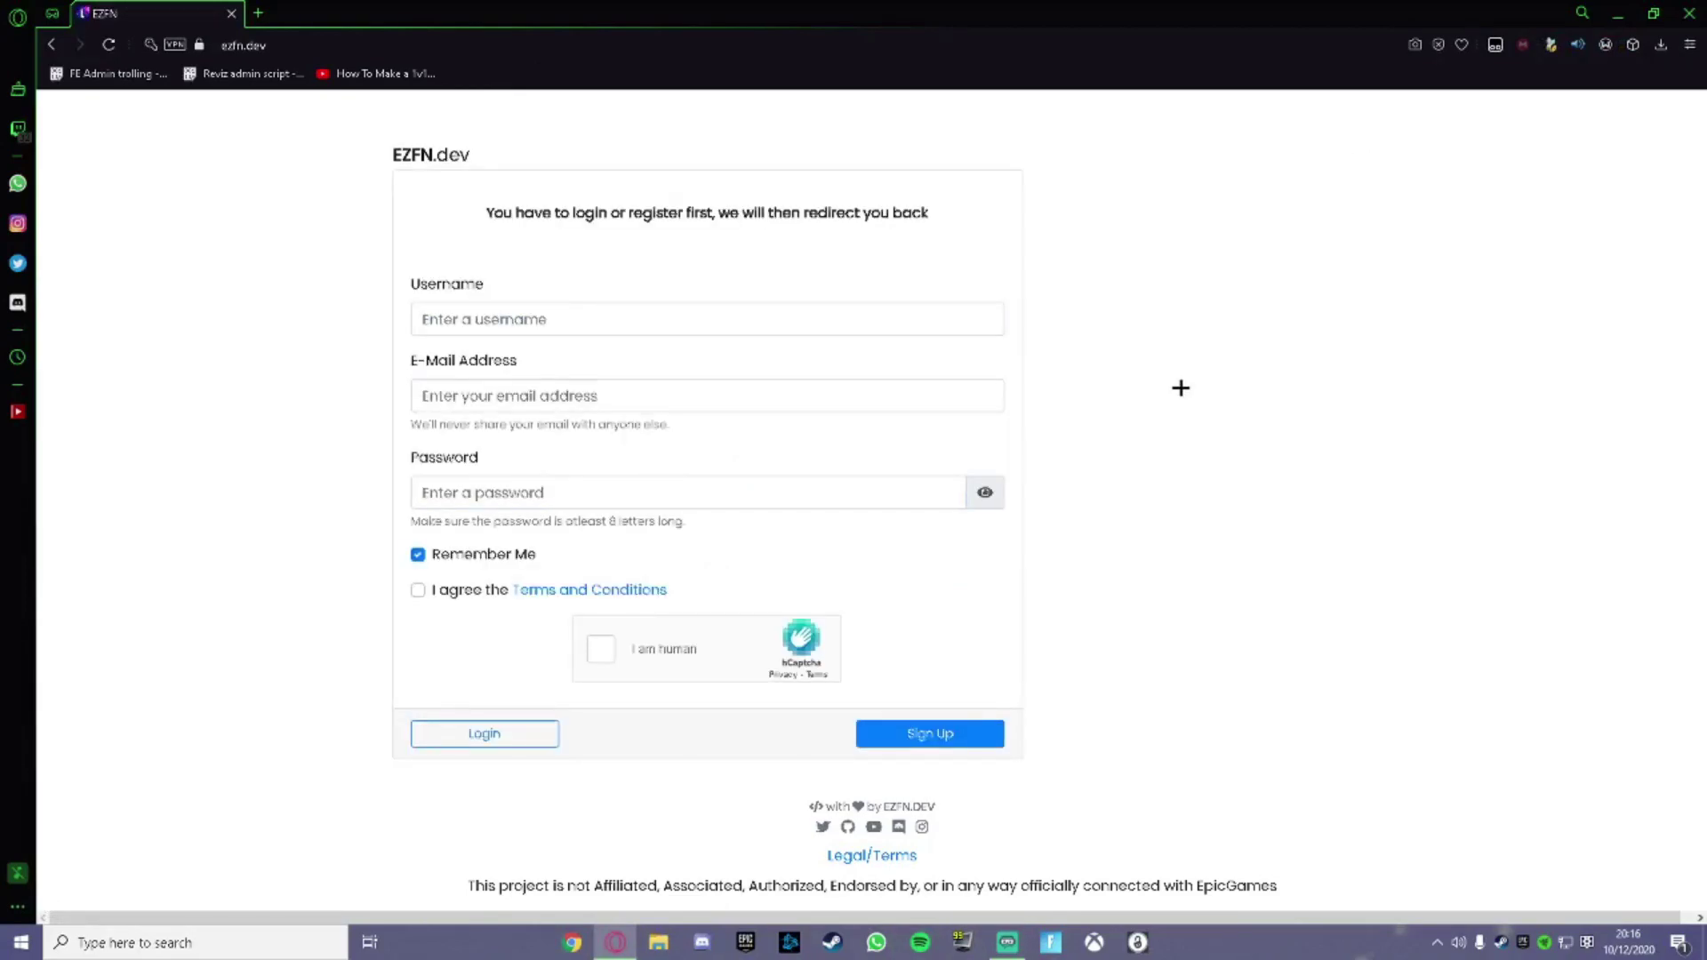
{"action": "left_click", "coordinate": [544, 397]}
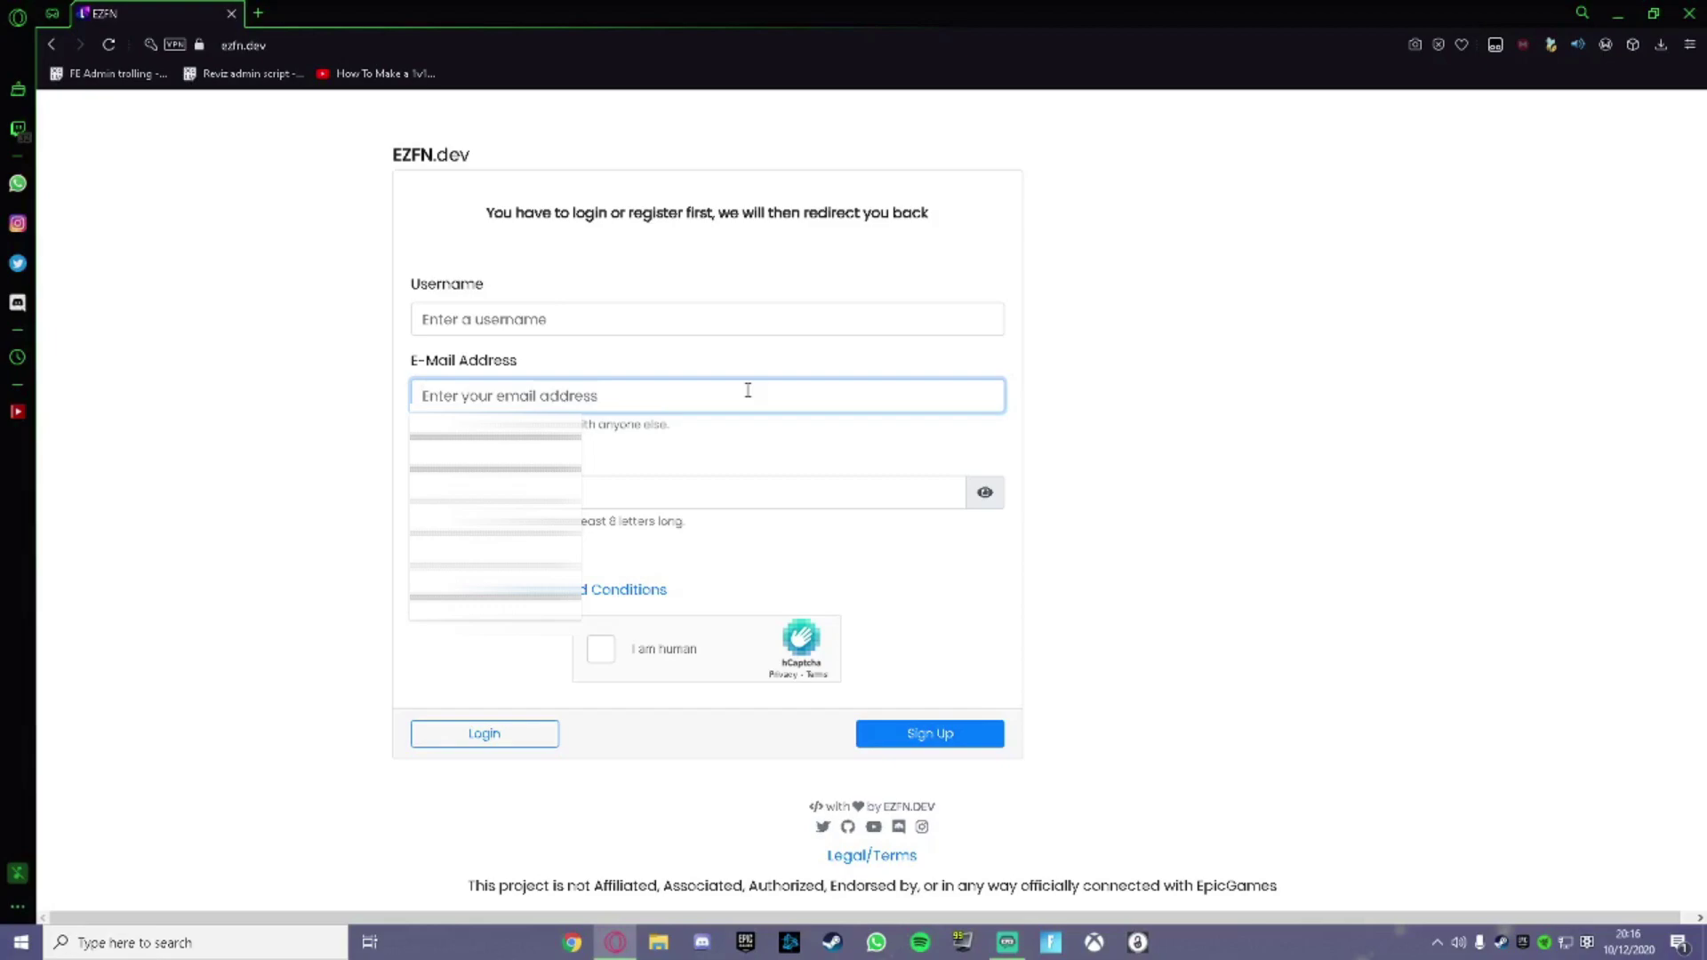
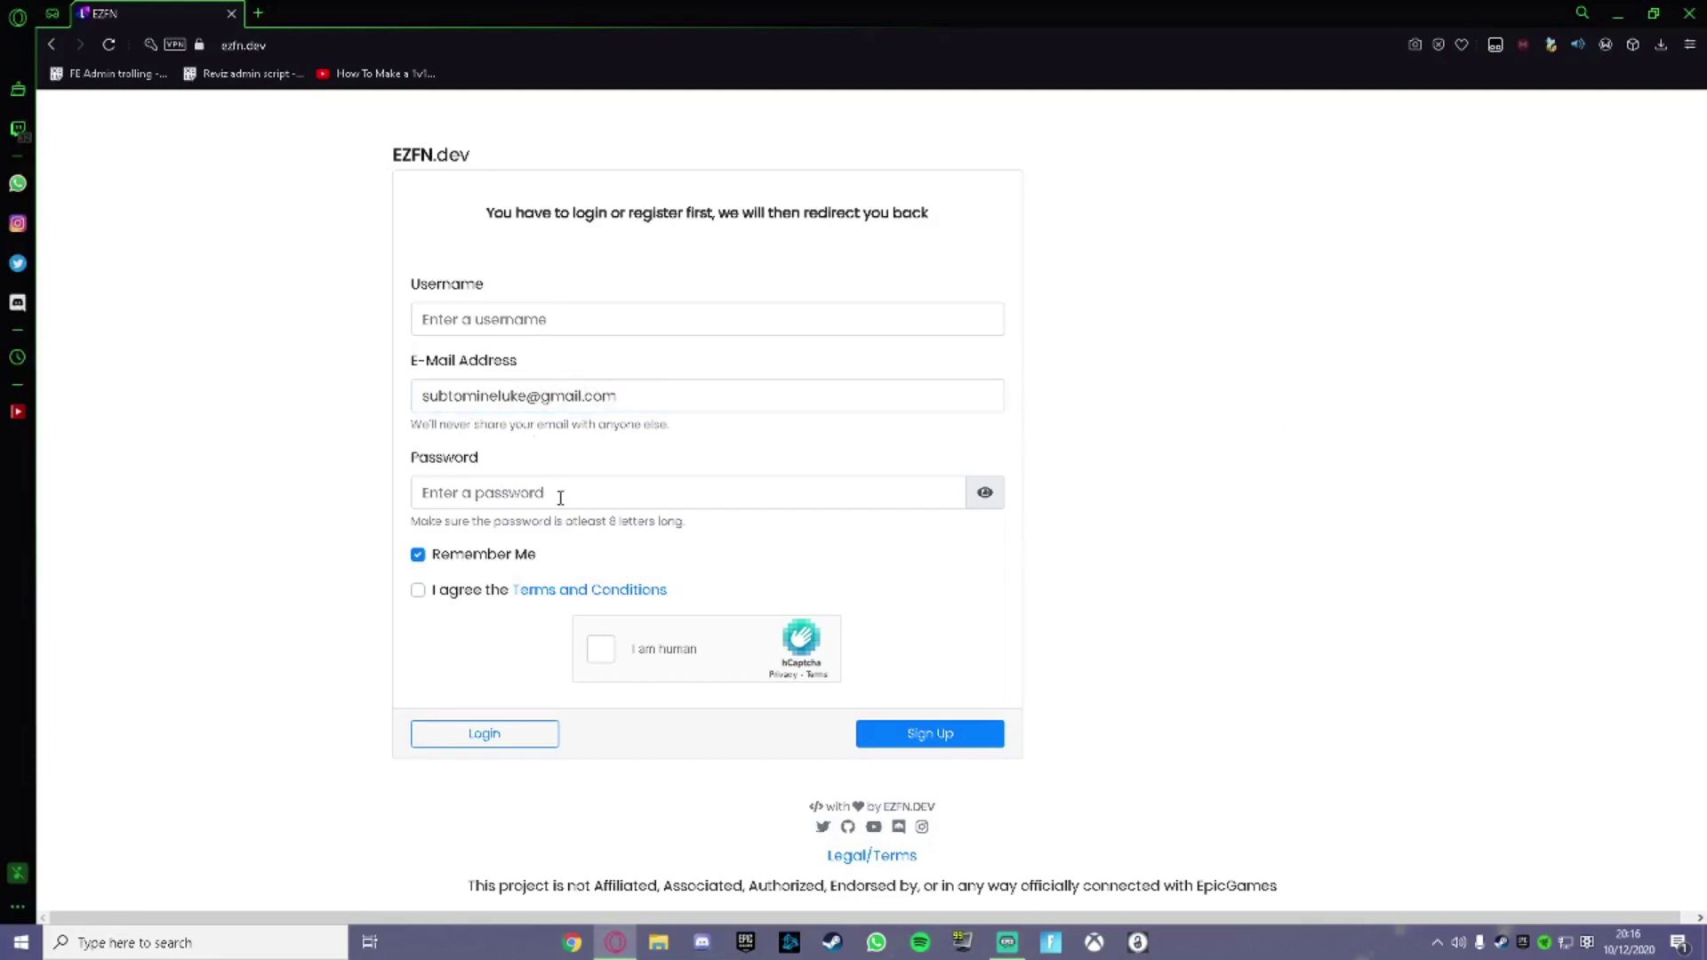
{"action": "left_click", "coordinate": [533, 487]}
{"action": "left_click", "coordinate": [534, 587]}
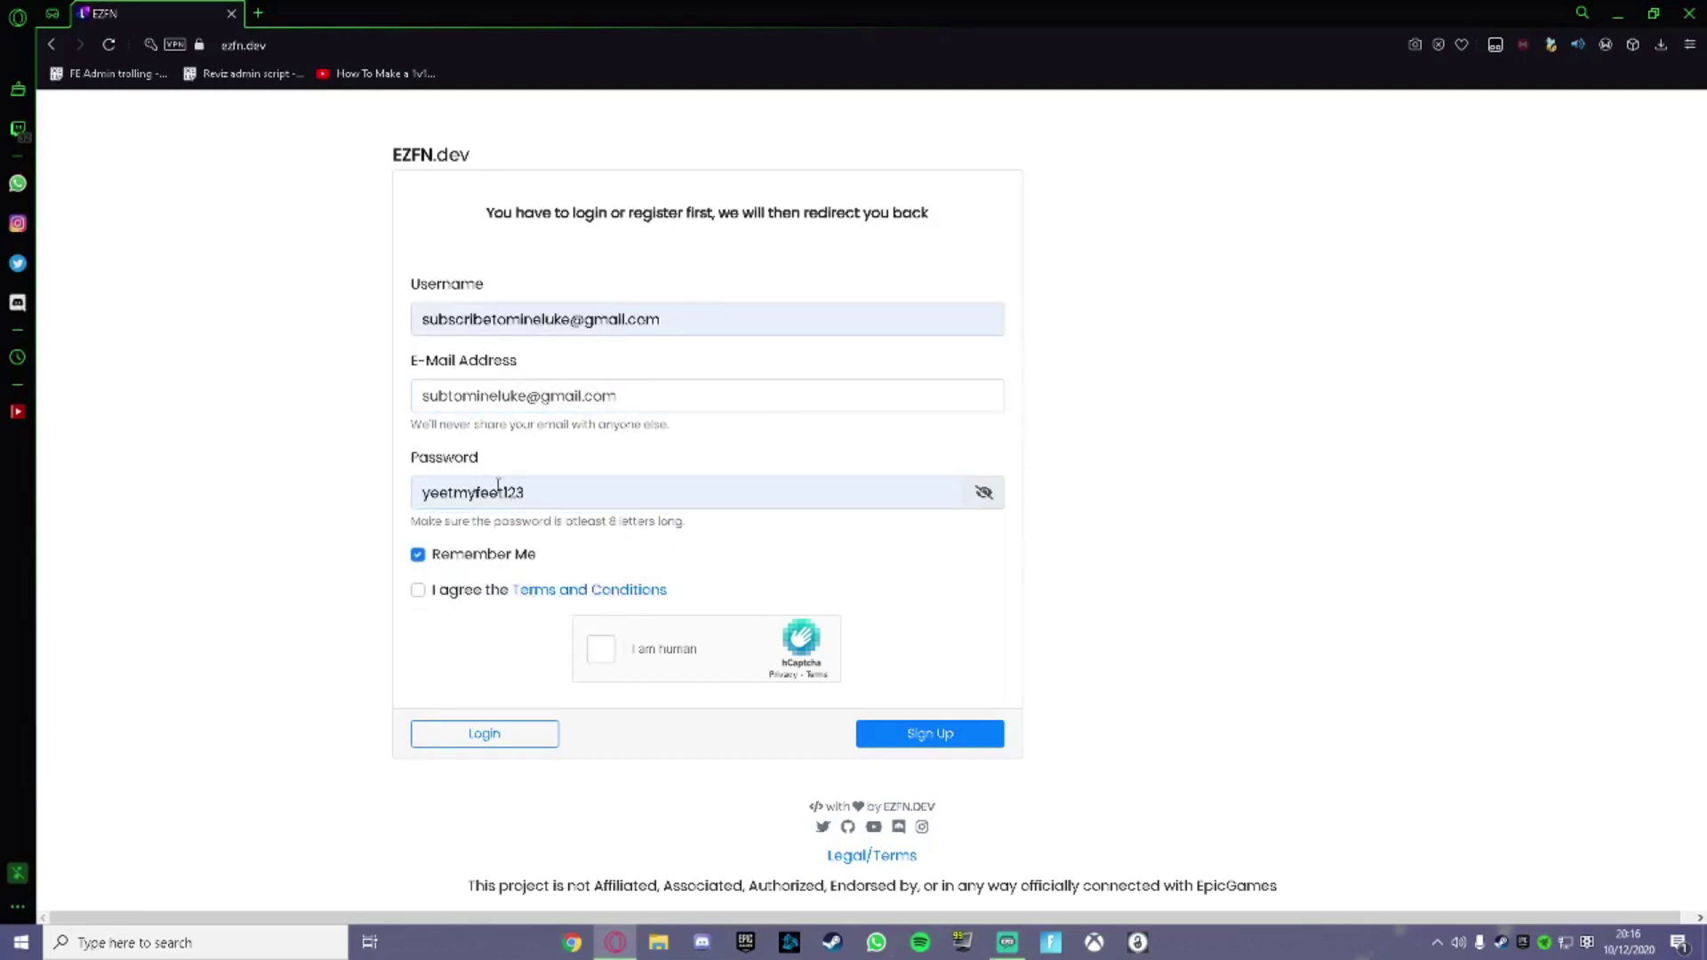
{"action": "triple_click", "coordinate": [602, 330]}
{"action": "type", "text": "Mineluke"}
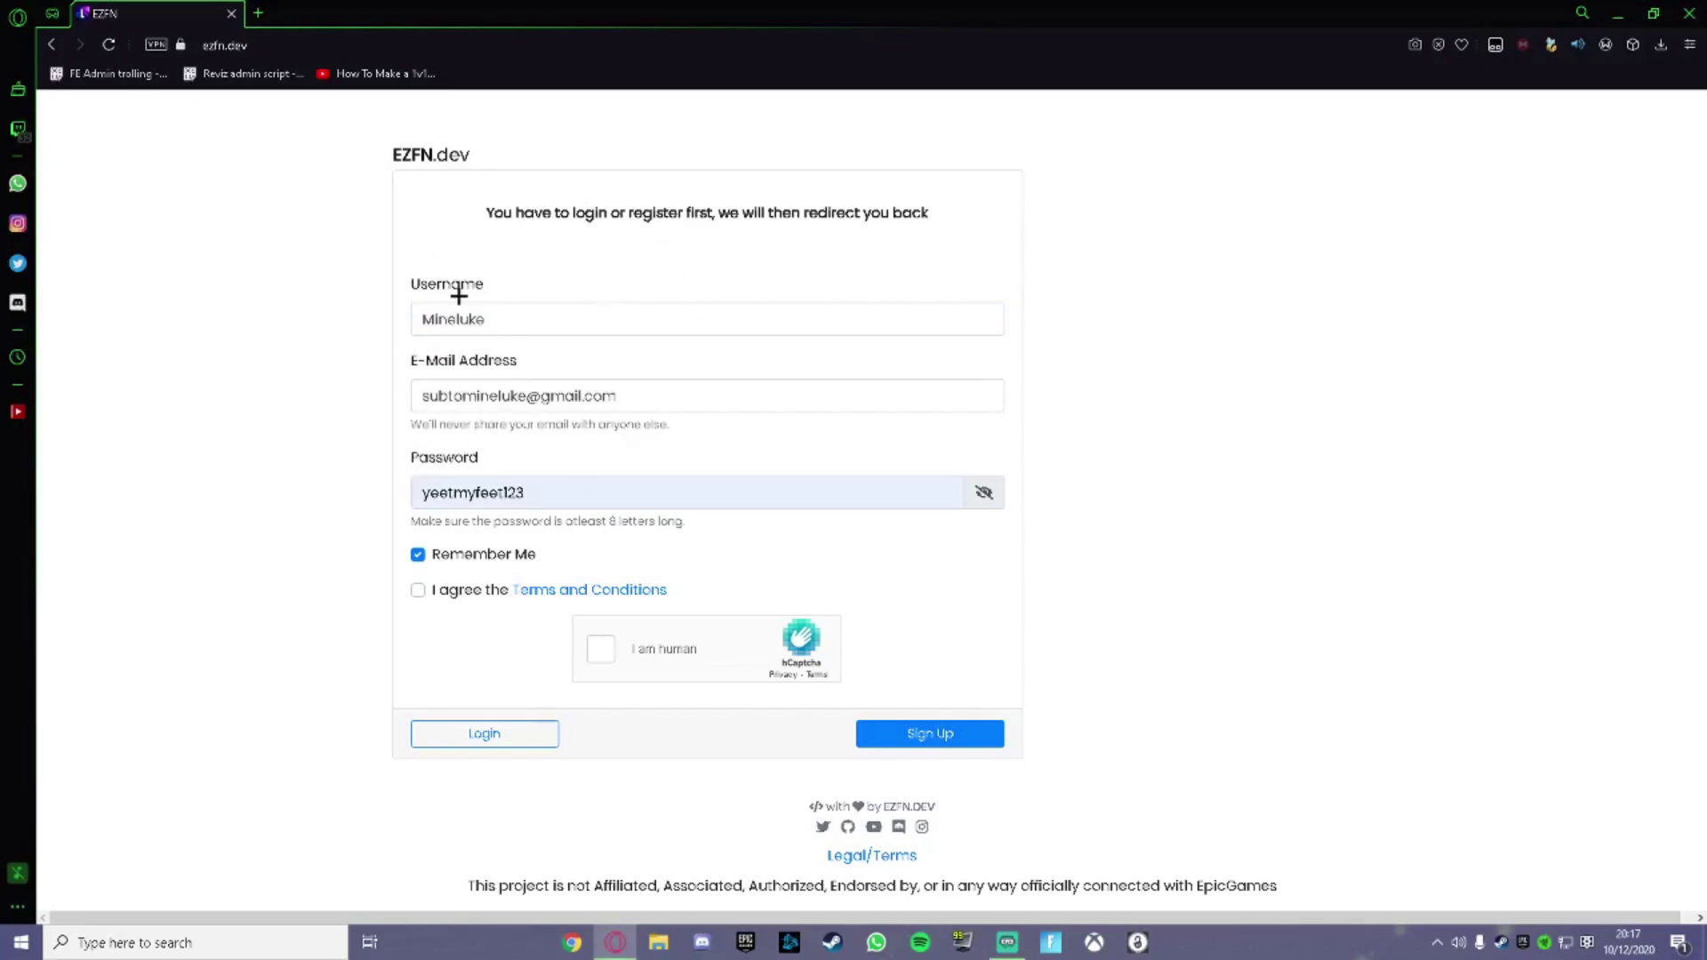
{"action": "left_click", "coordinate": [418, 589]}
Solve the motorcycle hCaptcha, create the account, and go to the Private Server page.
{"action": "left_click", "coordinate": [606, 648]}
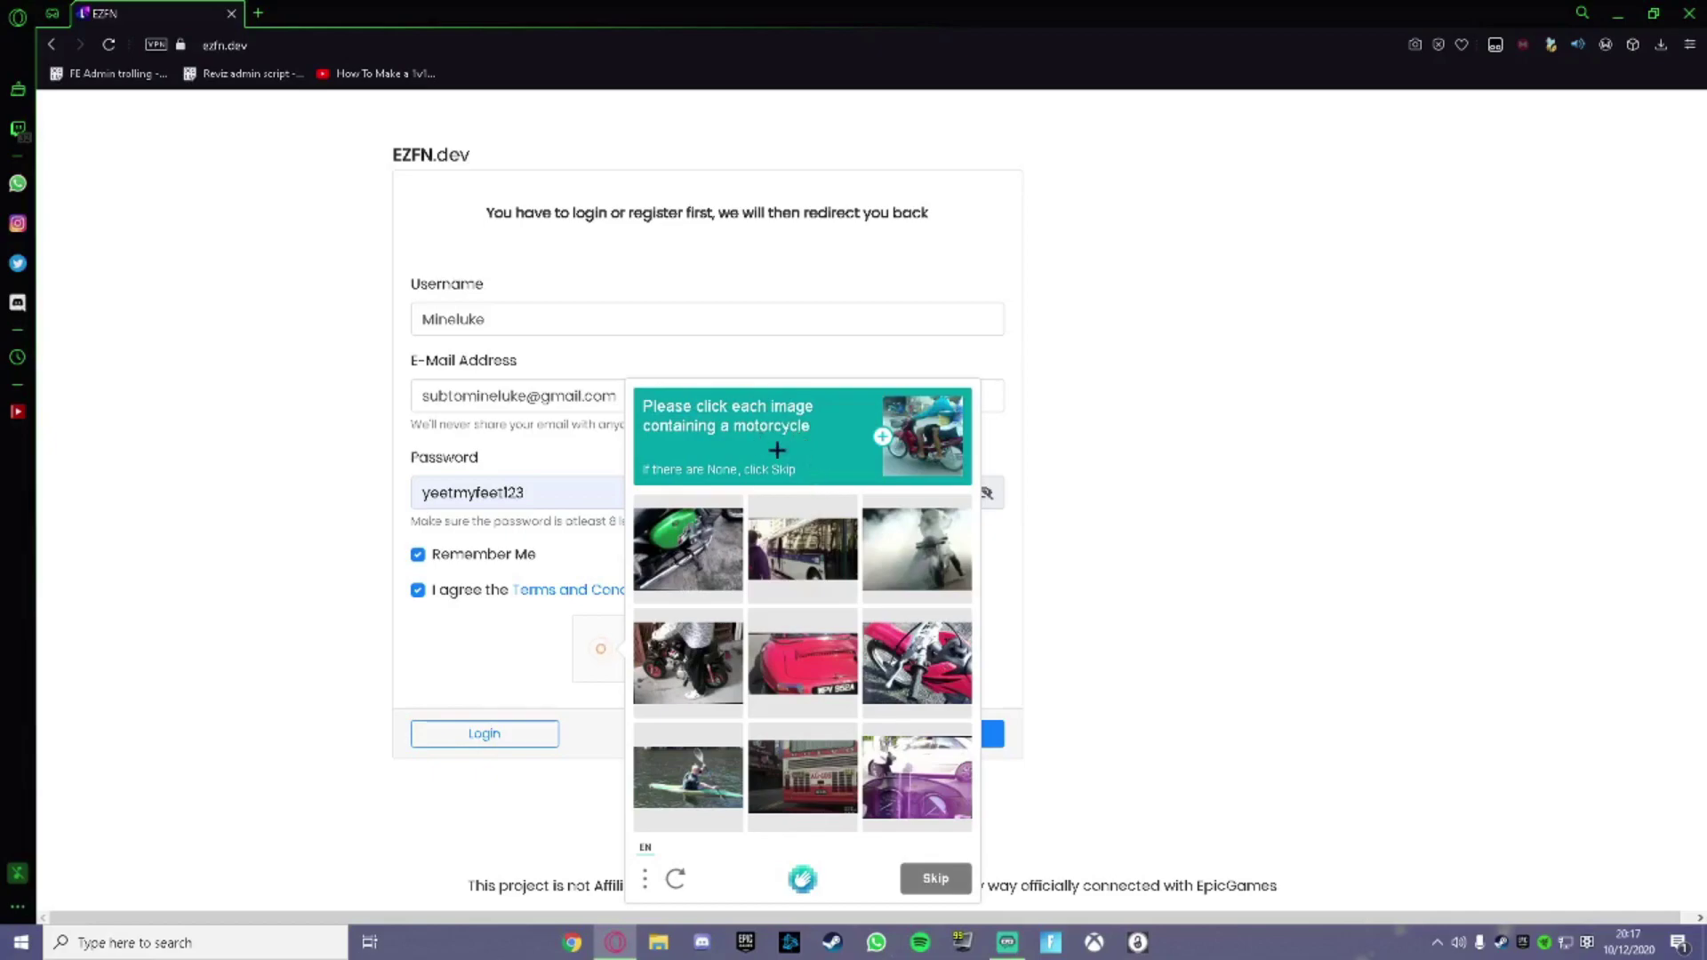
{"action": "left_click", "coordinate": [707, 574]}
{"action": "left_click", "coordinate": [699, 665]}
{"action": "left_click", "coordinate": [903, 656]}
{"action": "left_click", "coordinate": [907, 769]}
{"action": "left_click", "coordinate": [925, 560]}
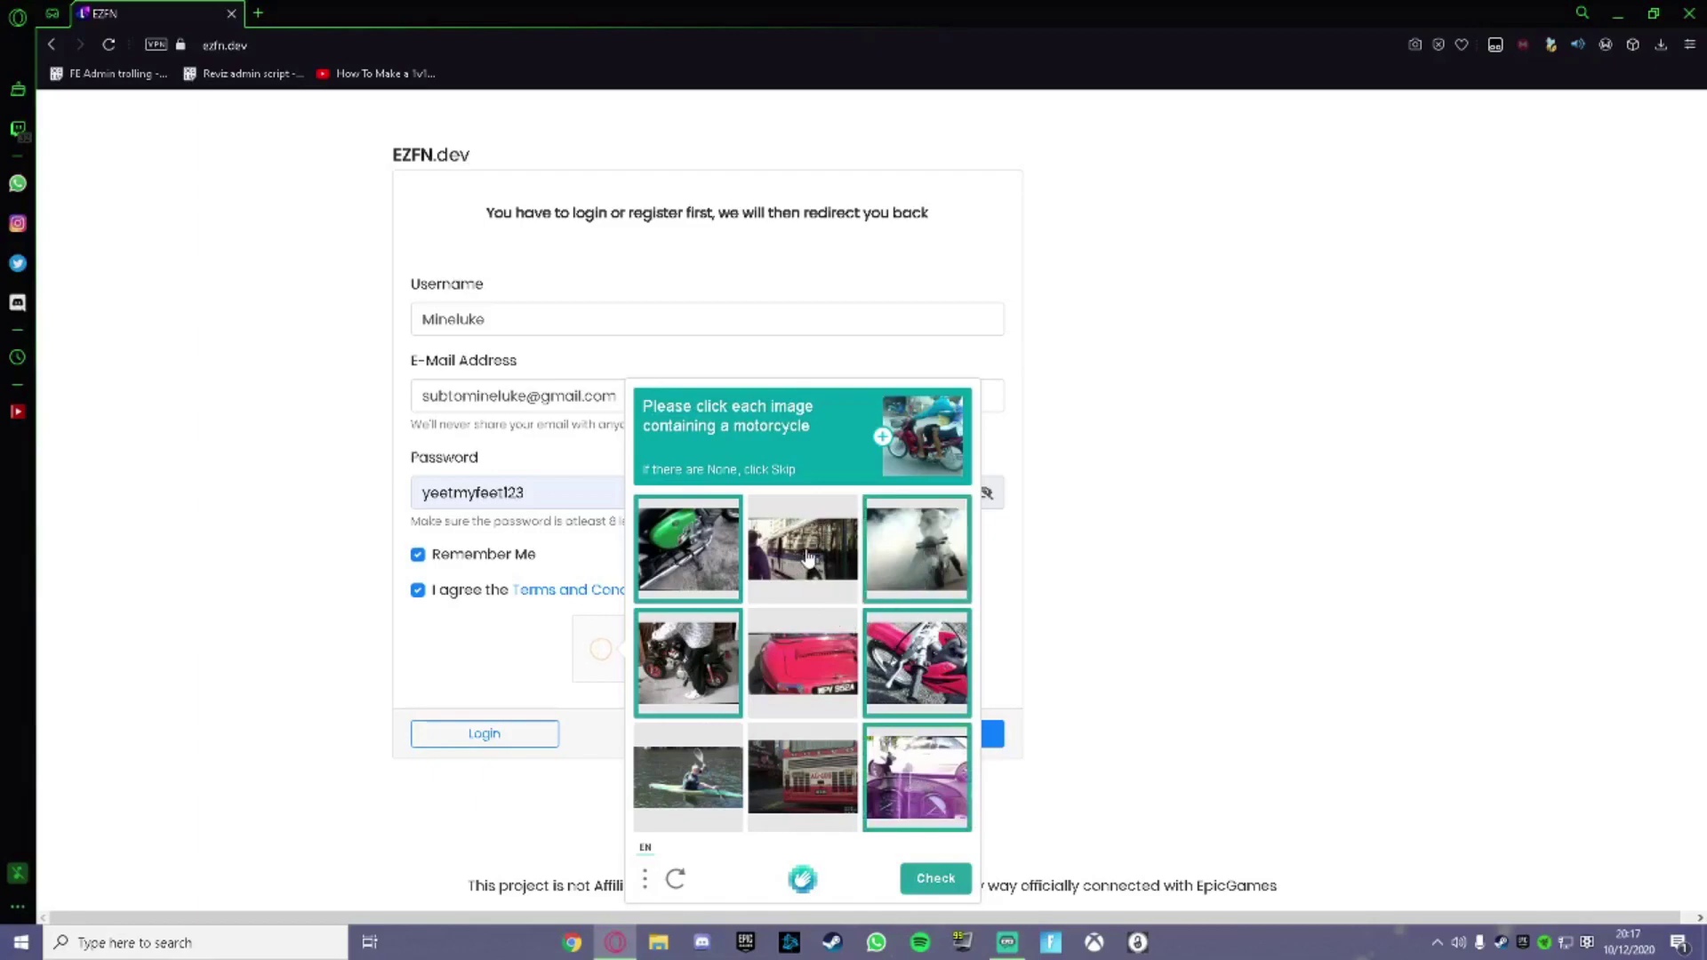
{"action": "left_click", "coordinate": [936, 879]}
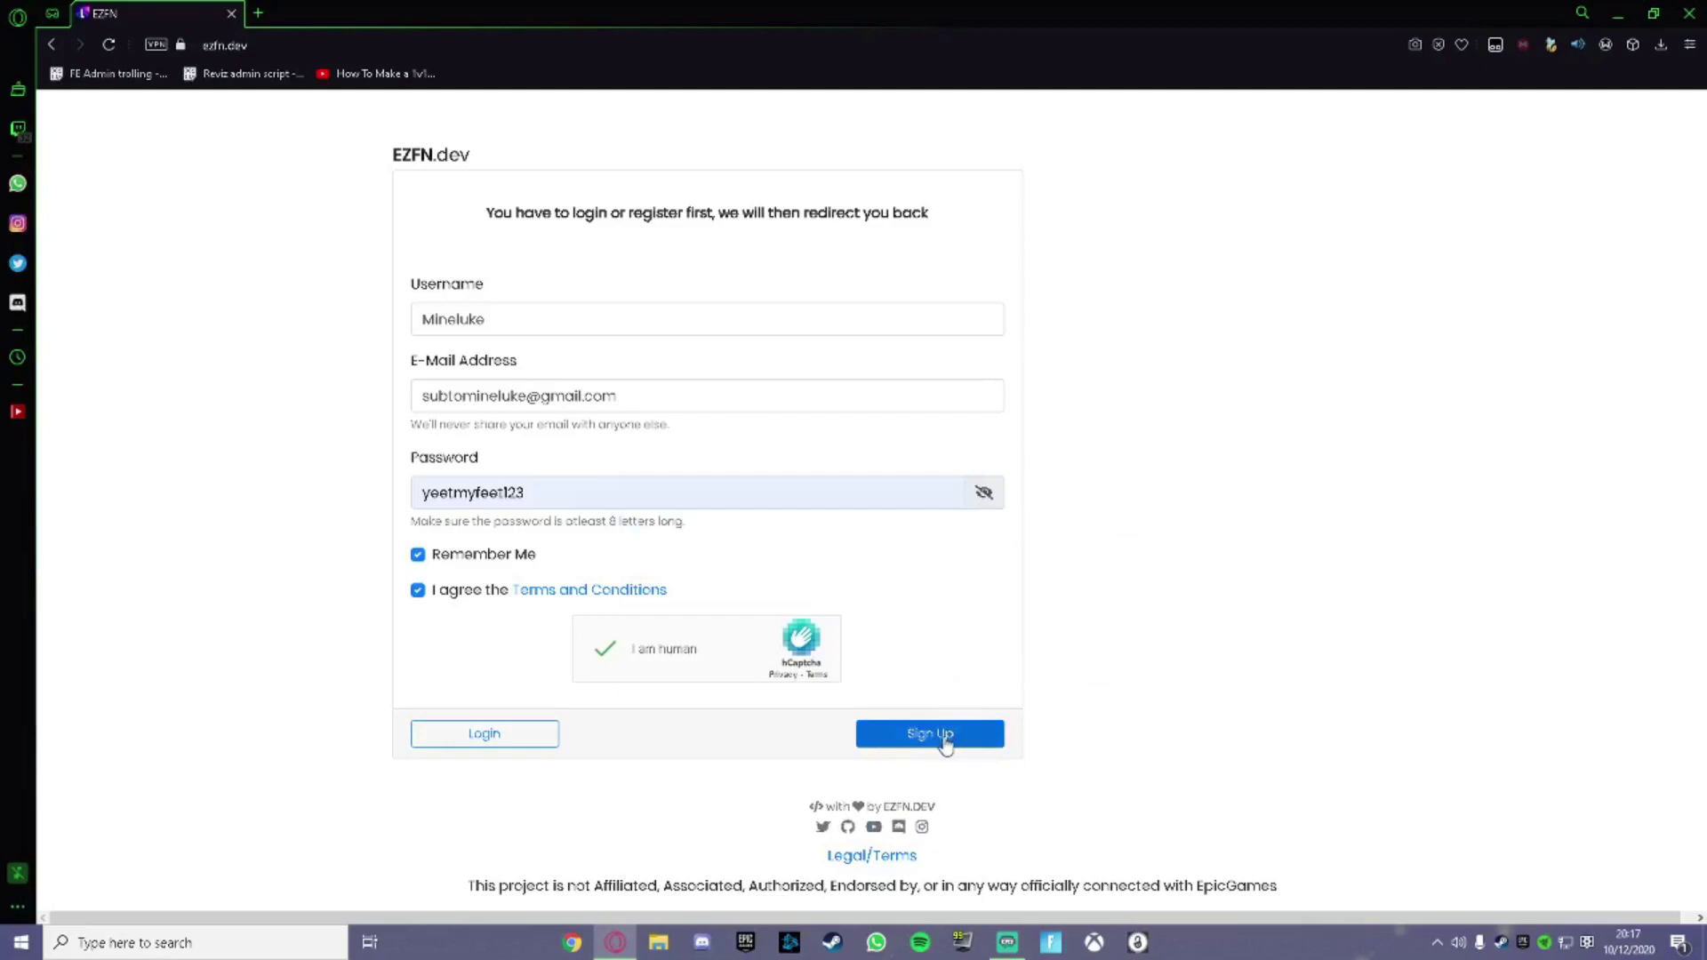
{"action": "left_click", "coordinate": [945, 738]}
{"action": "left_click", "coordinate": [976, 162]}
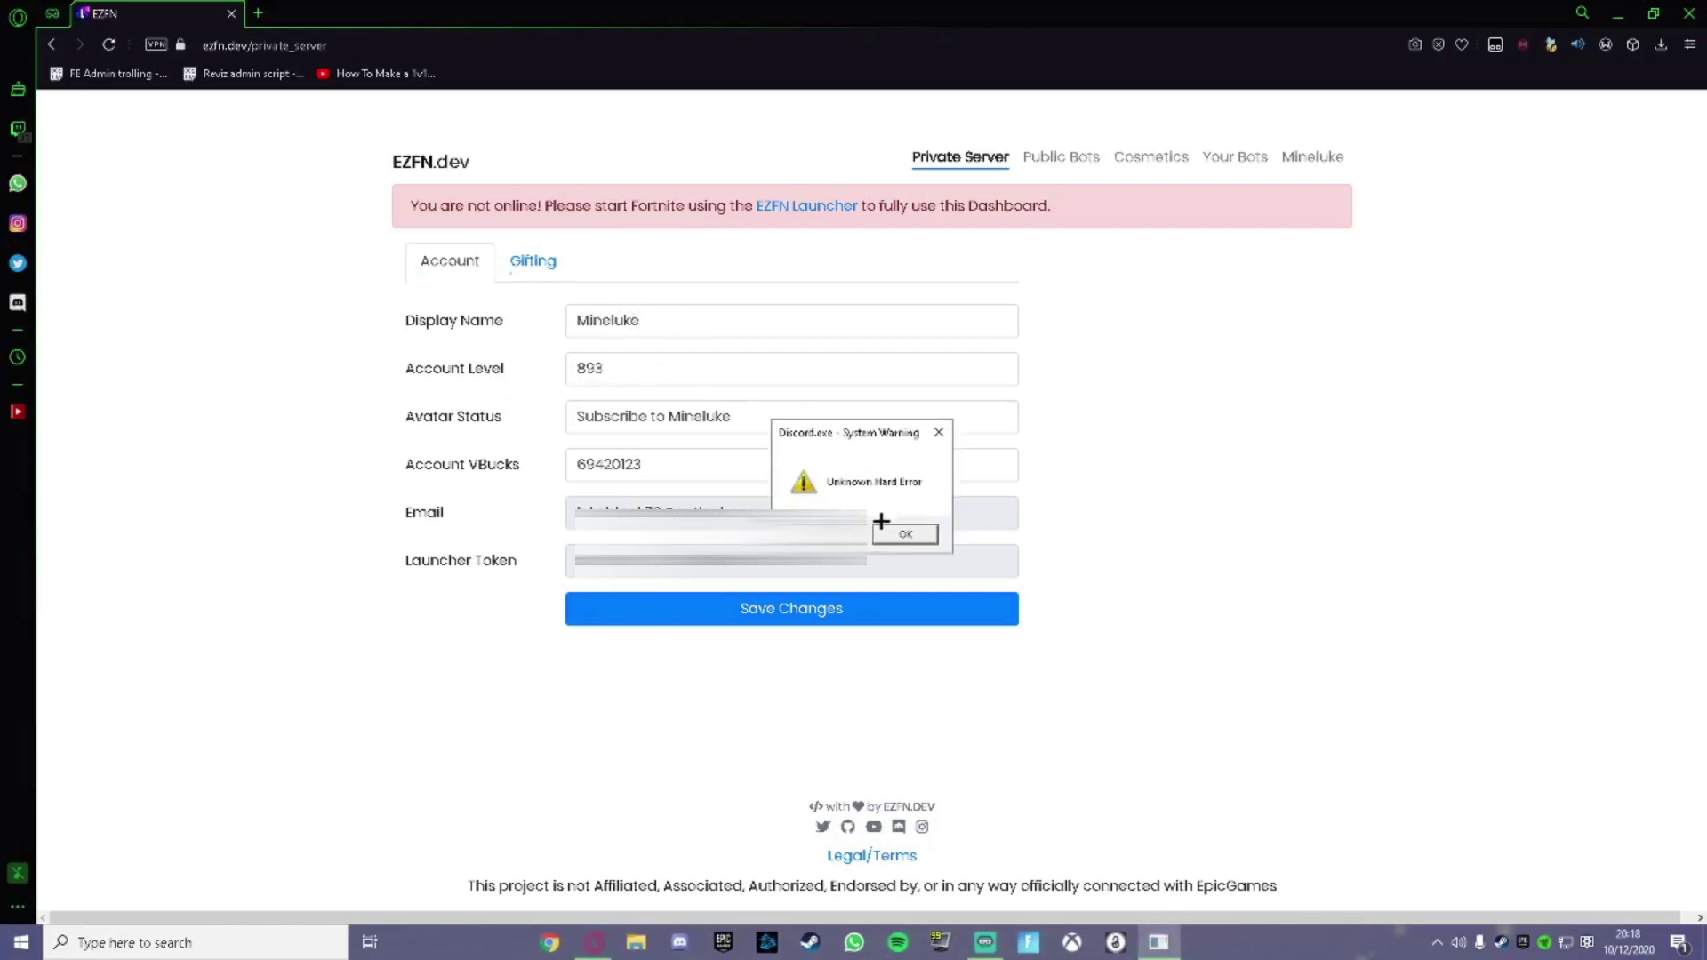
Dismiss the warning, review the gift-all, gift-new and giftbox options, then check the offline notice.
{"action": "left_click", "coordinate": [889, 529]}
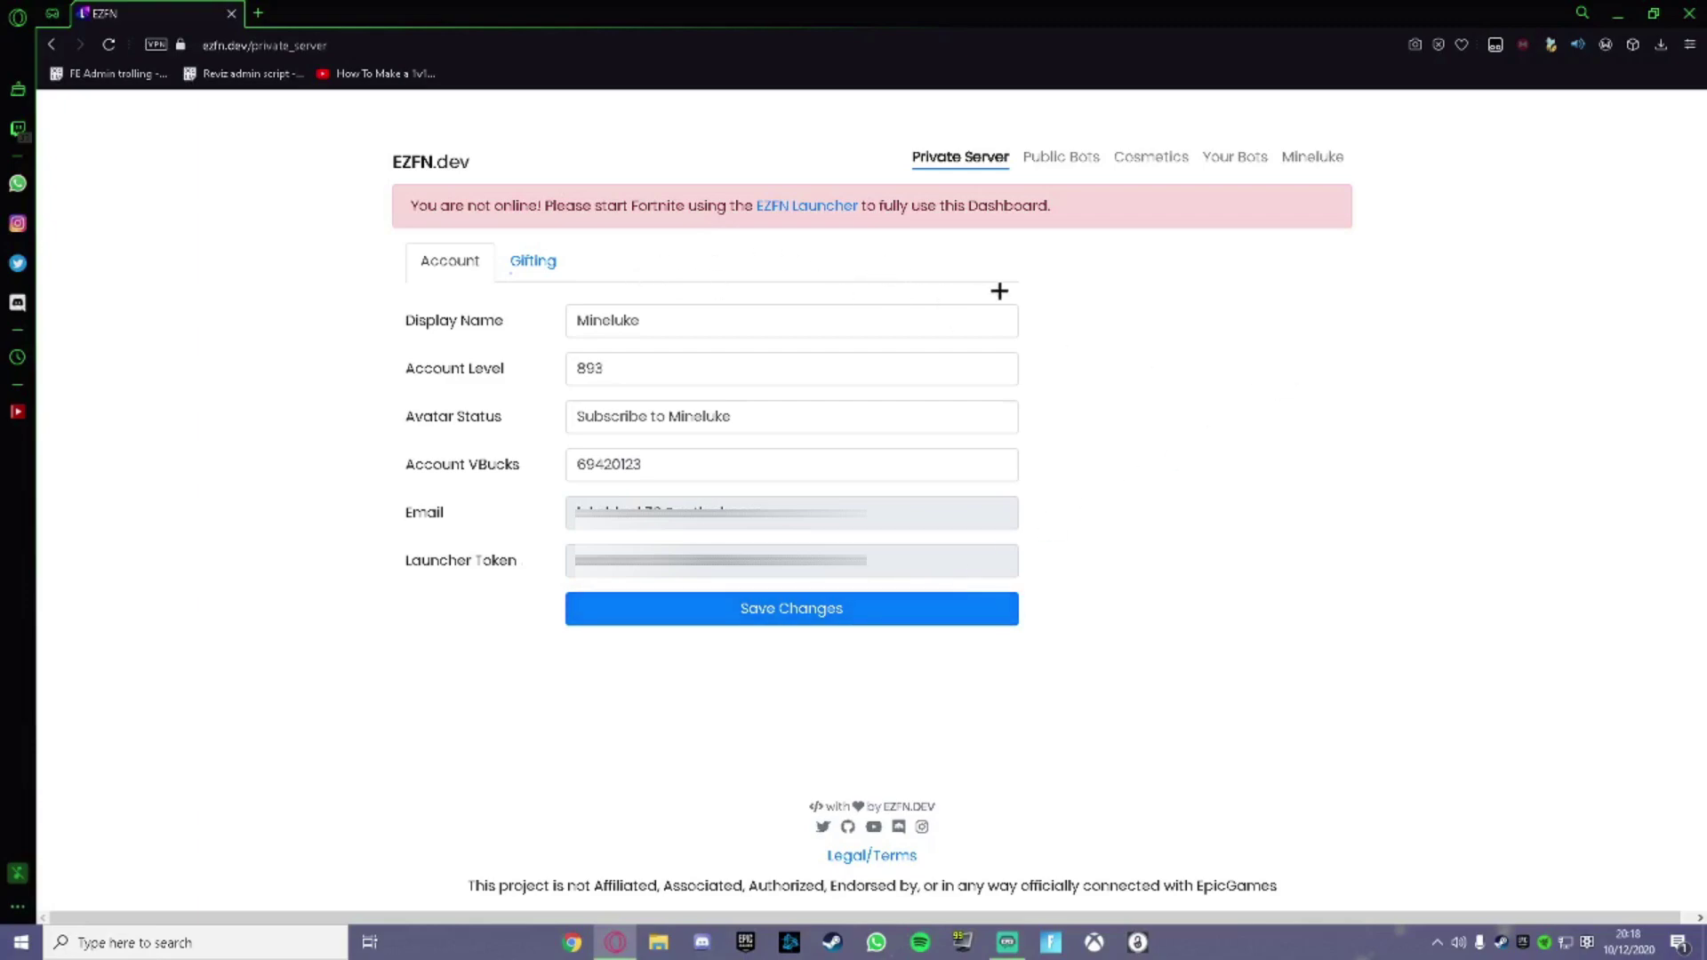
{"action": "left_click", "coordinate": [533, 261]}
{"action": "left_click_drag", "start_coordinate": [406, 322], "coordinate": [534, 318]}
{"action": "left_click_drag", "start_coordinate": [383, 367], "coordinate": [556, 370]}
{"action": "left_click_drag", "start_coordinate": [398, 418], "coordinate": [541, 418]}
{"action": "left_click", "coordinate": [541, 418]}
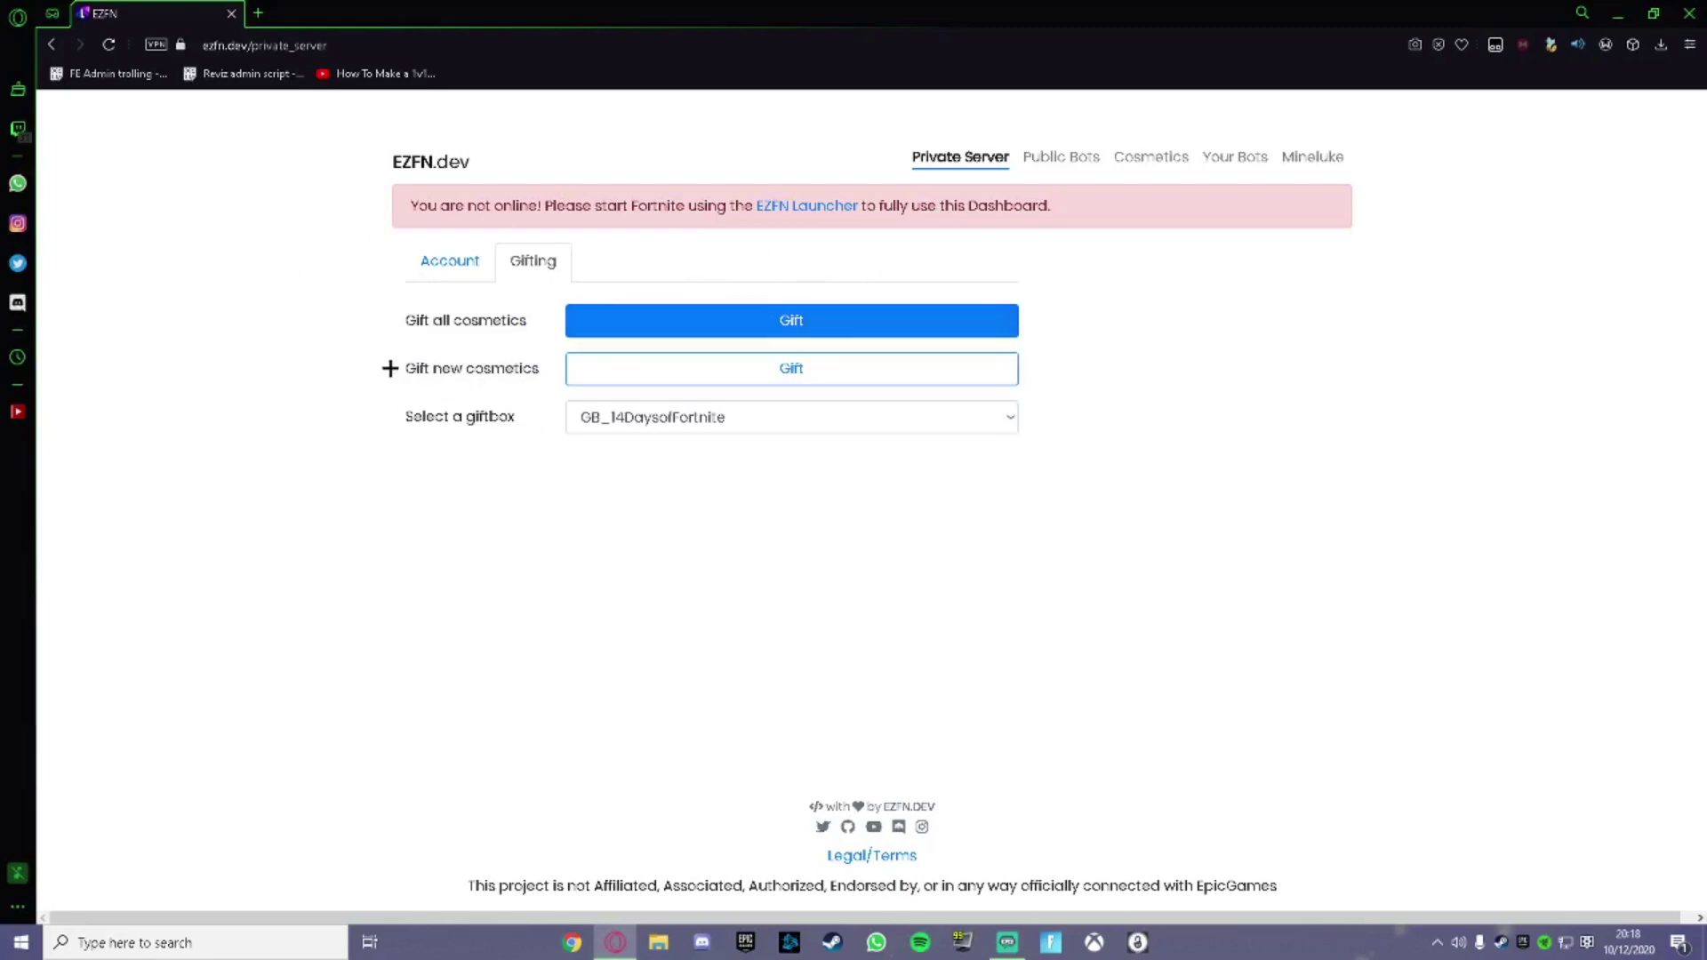
{"action": "left_click", "coordinate": [473, 271]}
{"action": "left_click_drag", "start_coordinate": [419, 212], "coordinate": [539, 208]}
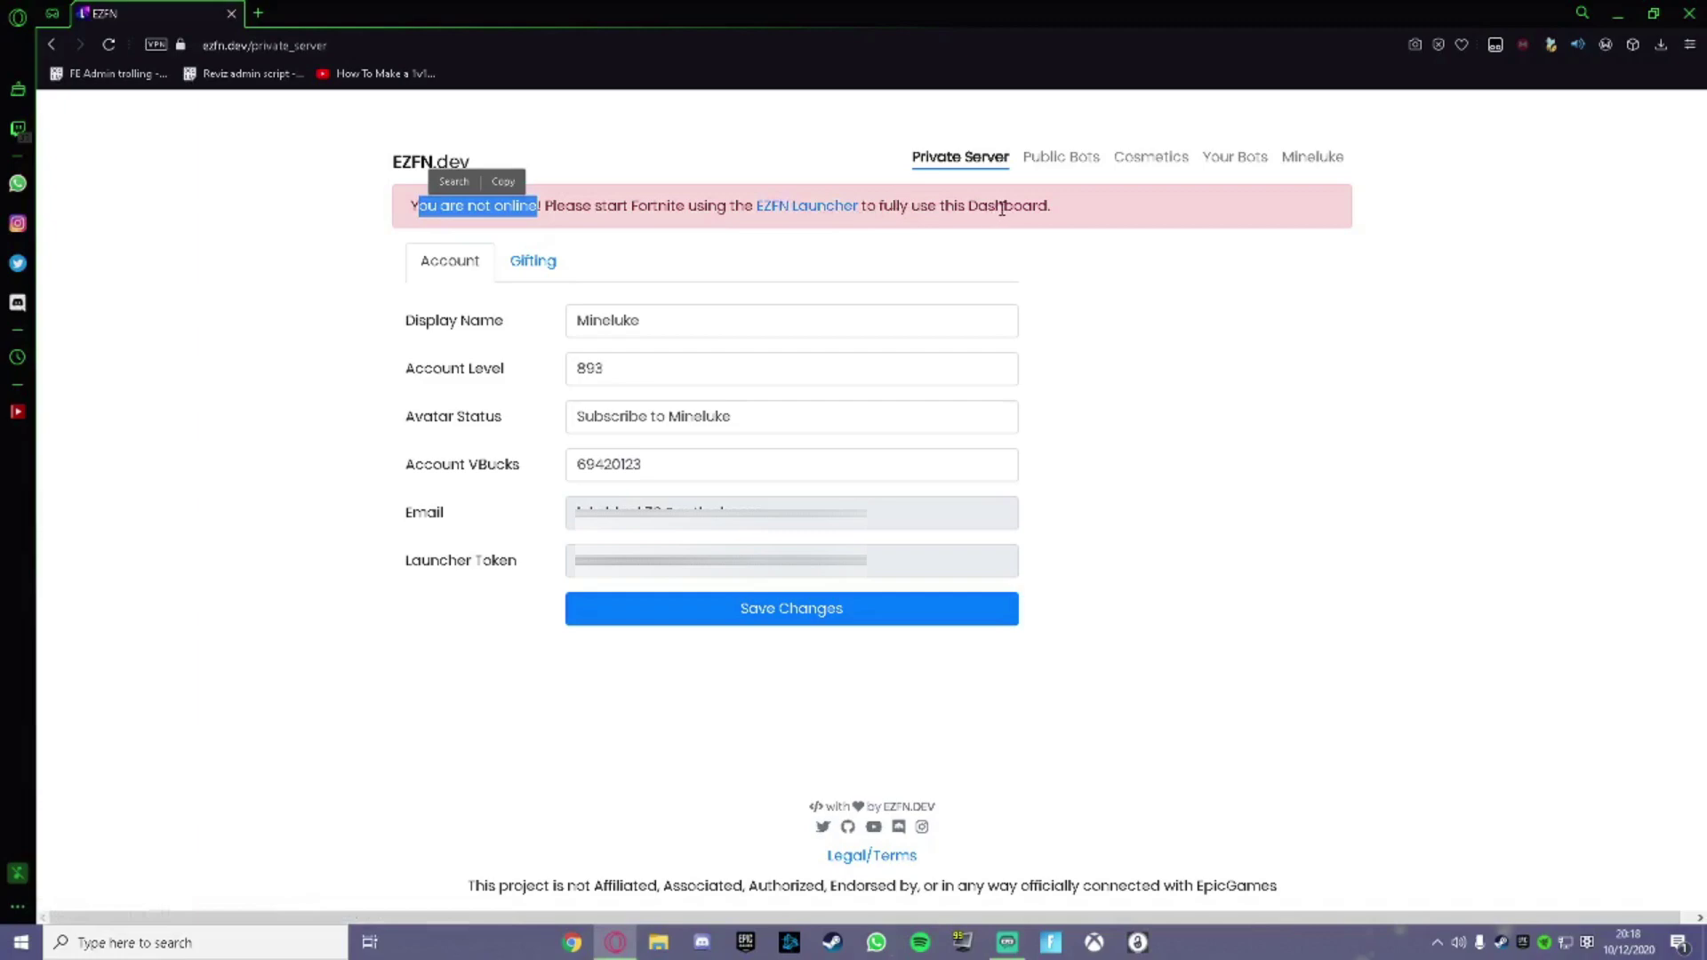
Download the EZFN Launcher zip from the red banner and show it in its folder.
{"action": "left_click", "coordinate": [802, 217]}
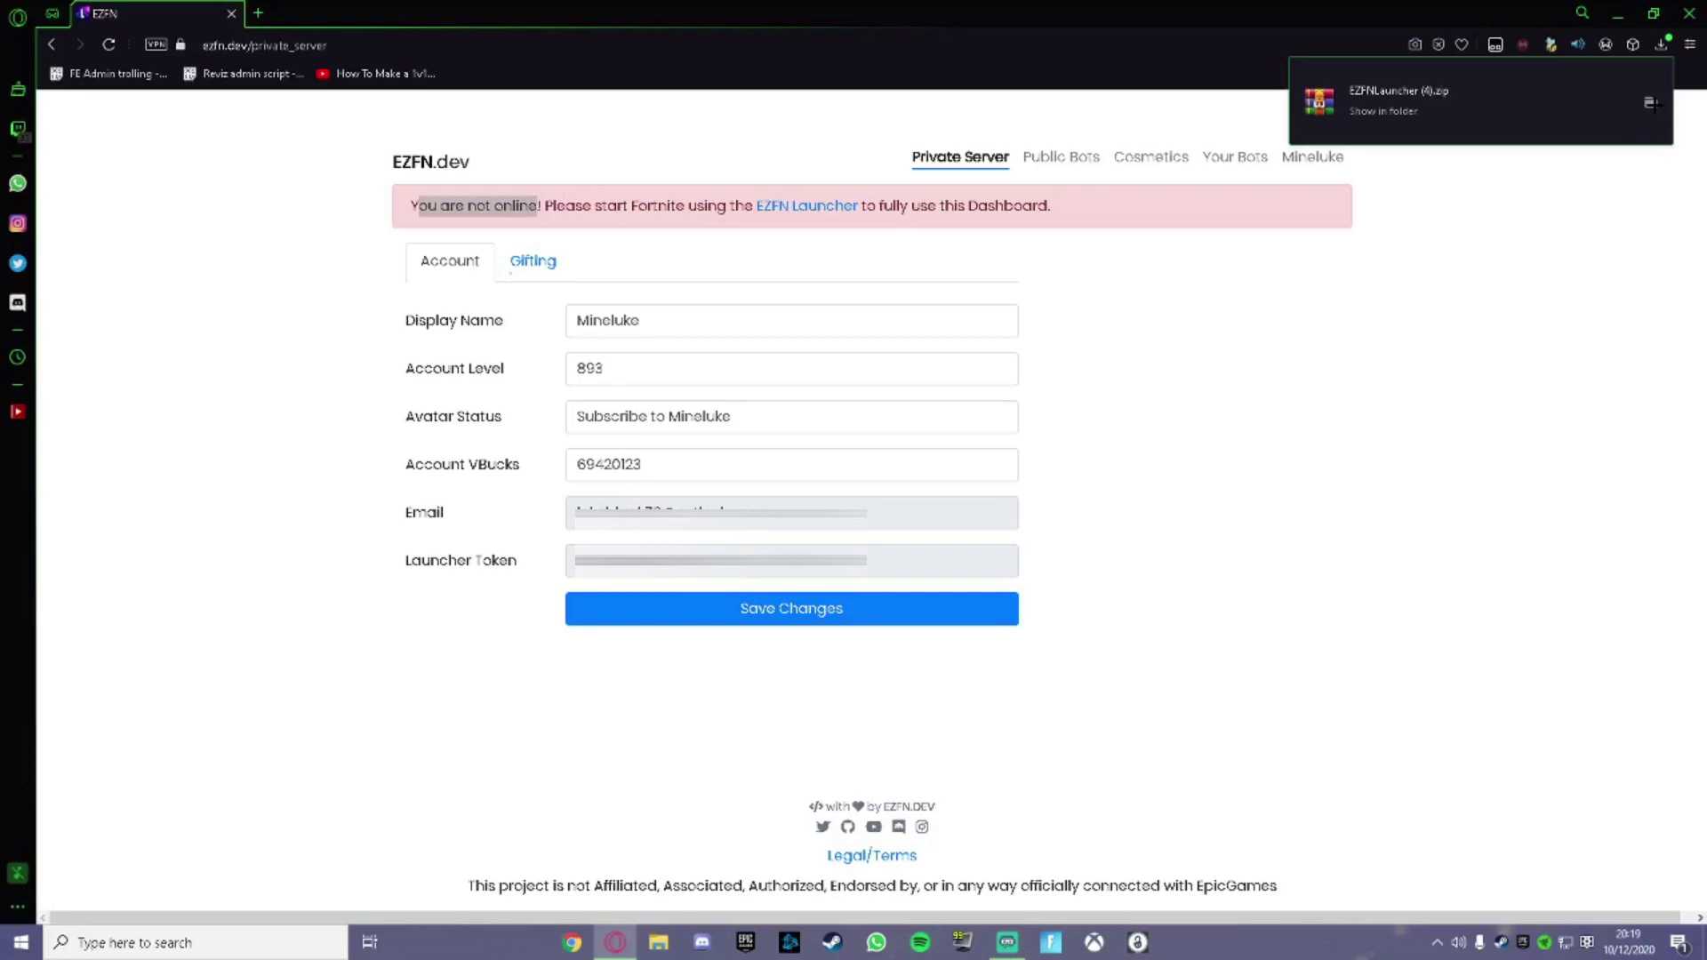
{"action": "left_click", "coordinate": [1526, 325]}
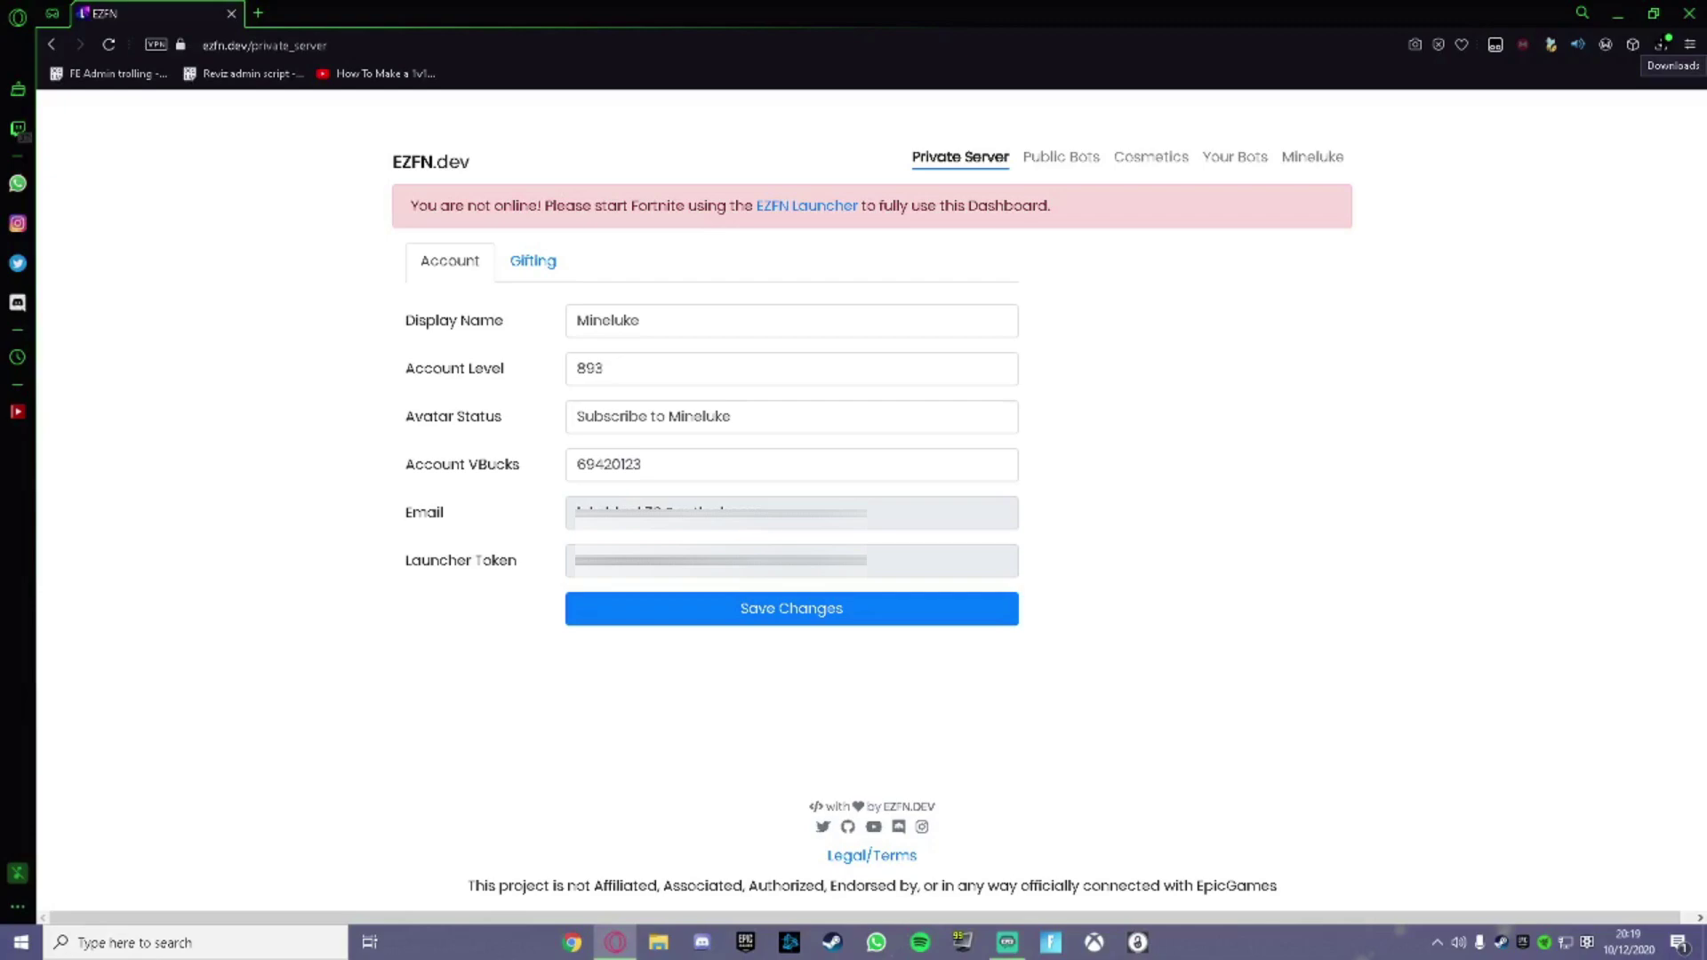
{"action": "left_click", "coordinate": [1661, 45]}
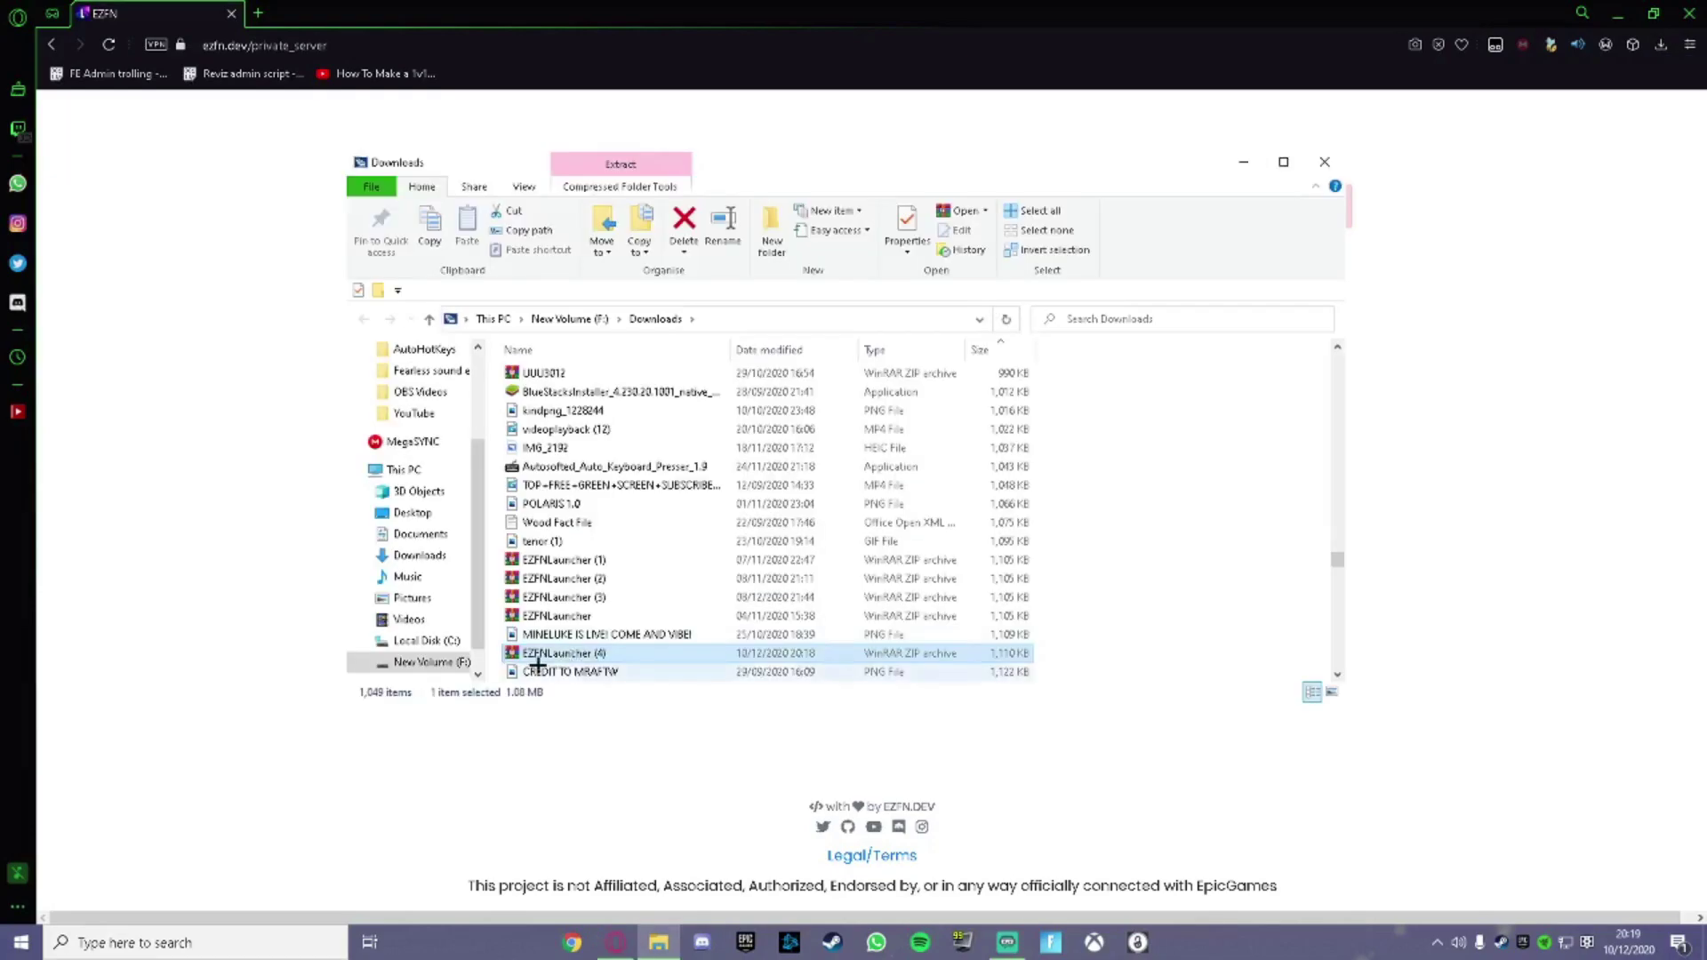
Extract EZFNLauncher (4) to its own folder, then search for WinRAR in a new tab.
{"action": "right_click", "coordinate": [602, 652]}
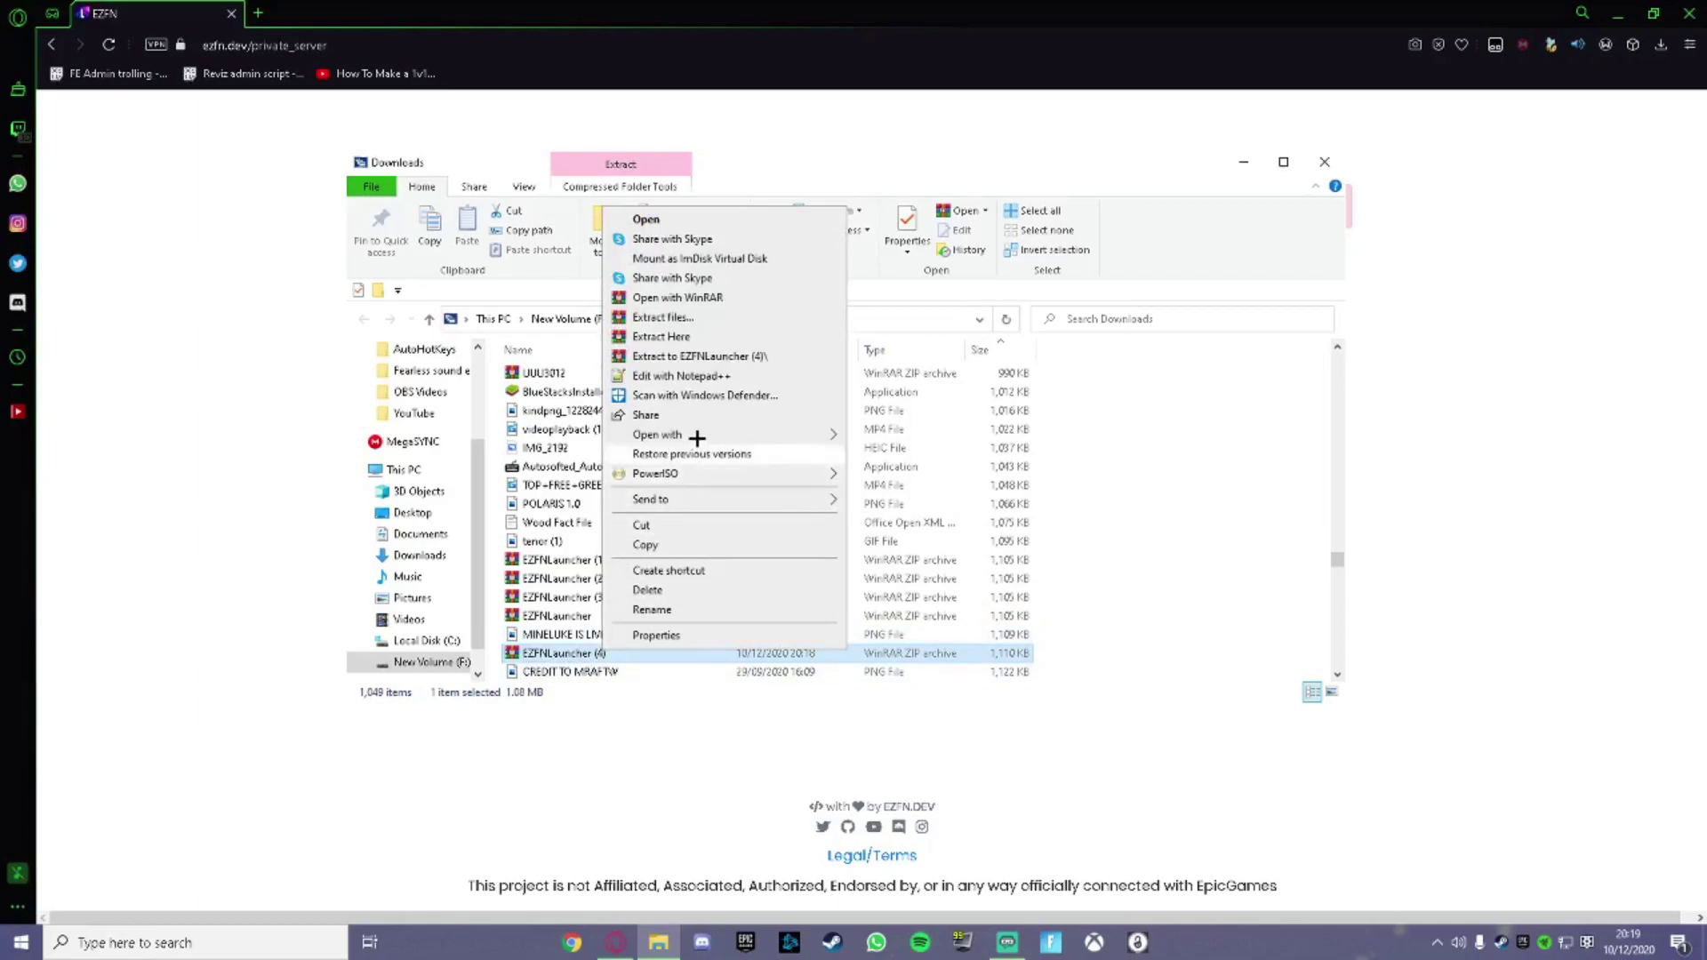
{"action": "left_click", "coordinate": [772, 355]}
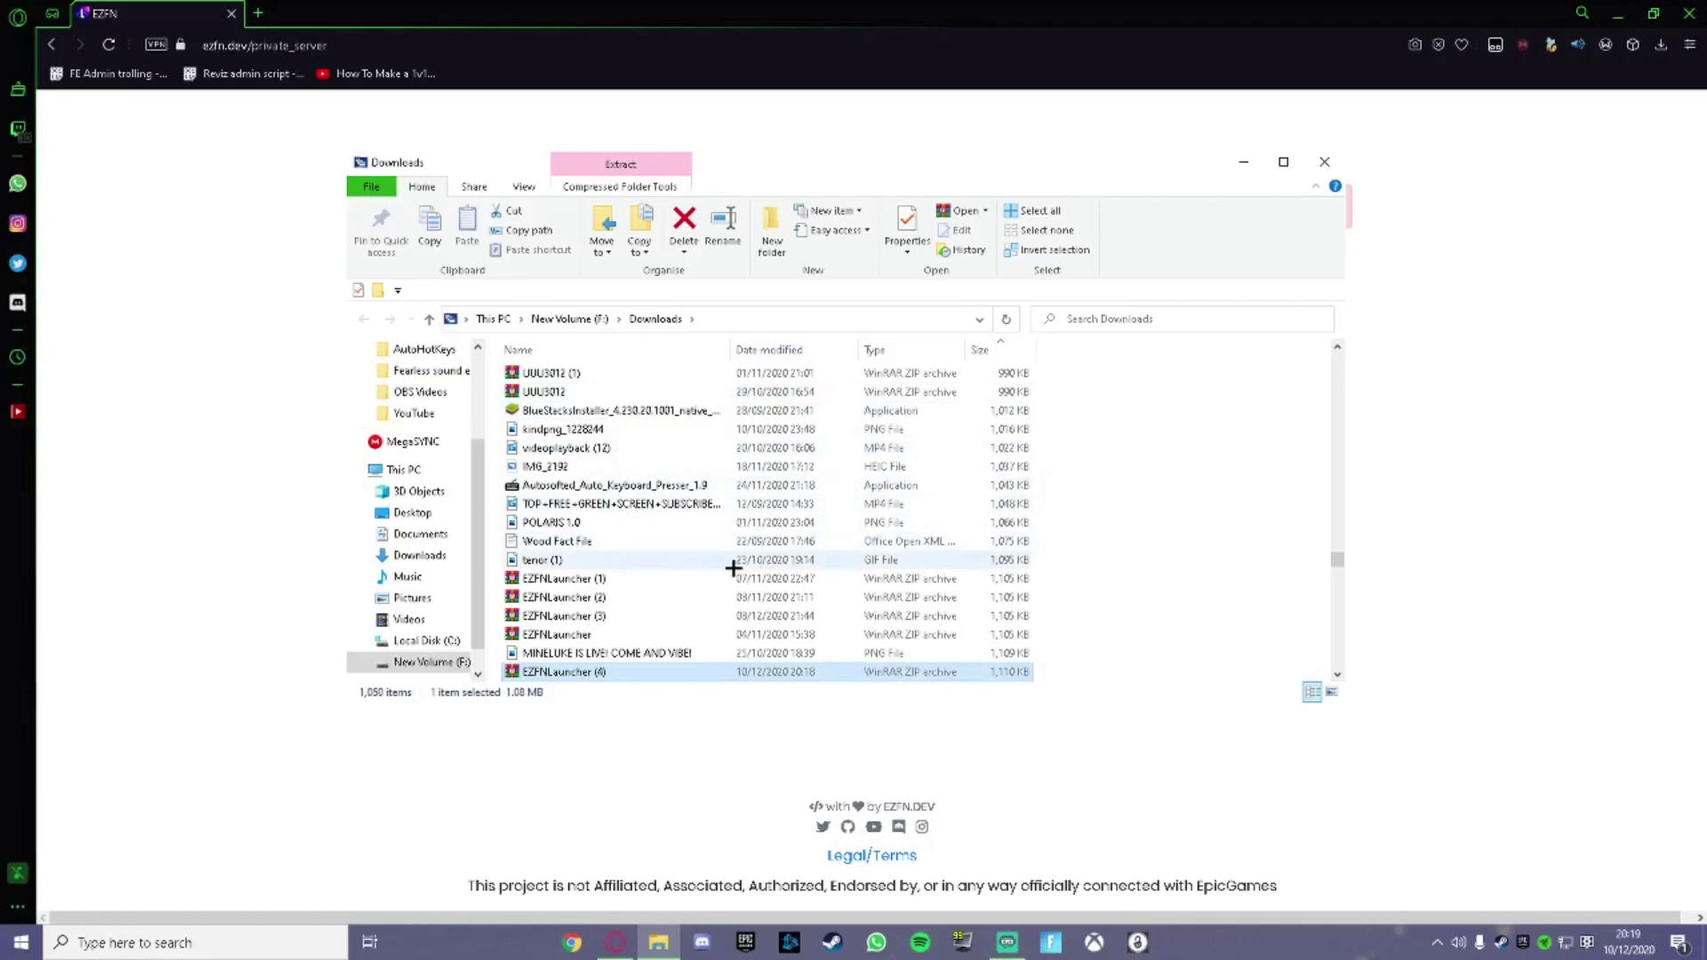
{"action": "left_click", "coordinate": [1444, 416]}
{"action": "left_click", "coordinate": [258, 13]}
{"action": "type", "text": "winr"}
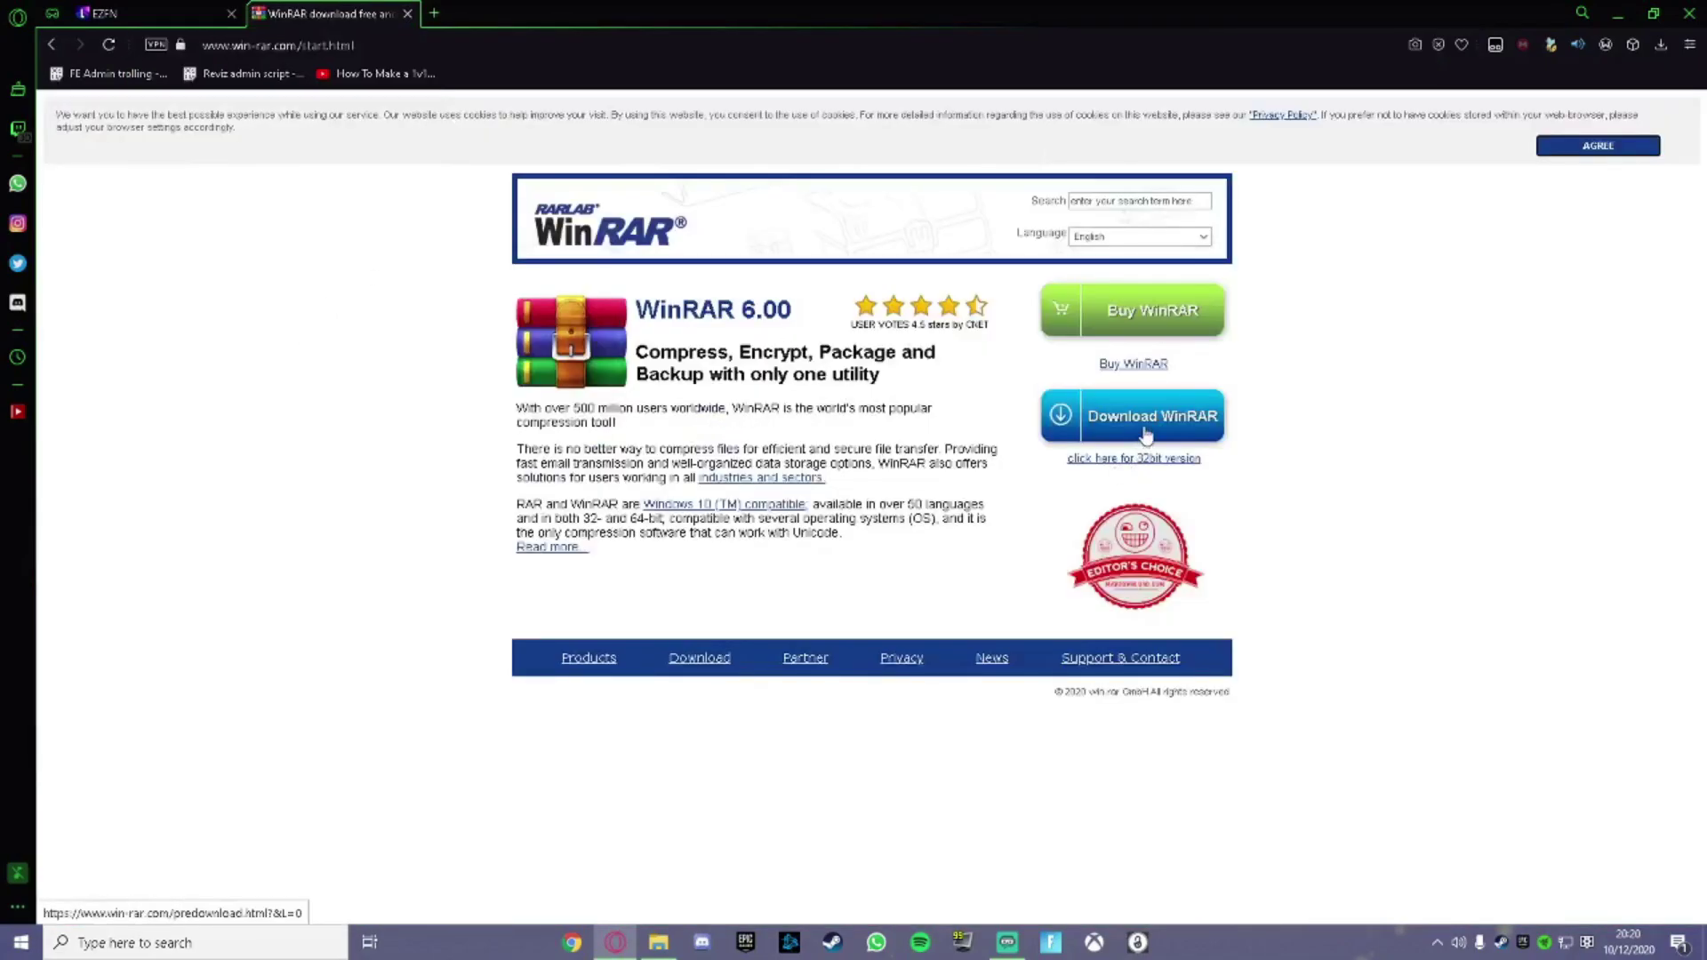
Start the WinRAR installer download, cancel the Save As dialog, and return to the EZFN tab.
{"action": "left_click", "coordinate": [1147, 434]}
{"action": "left_click", "coordinate": [919, 530]}
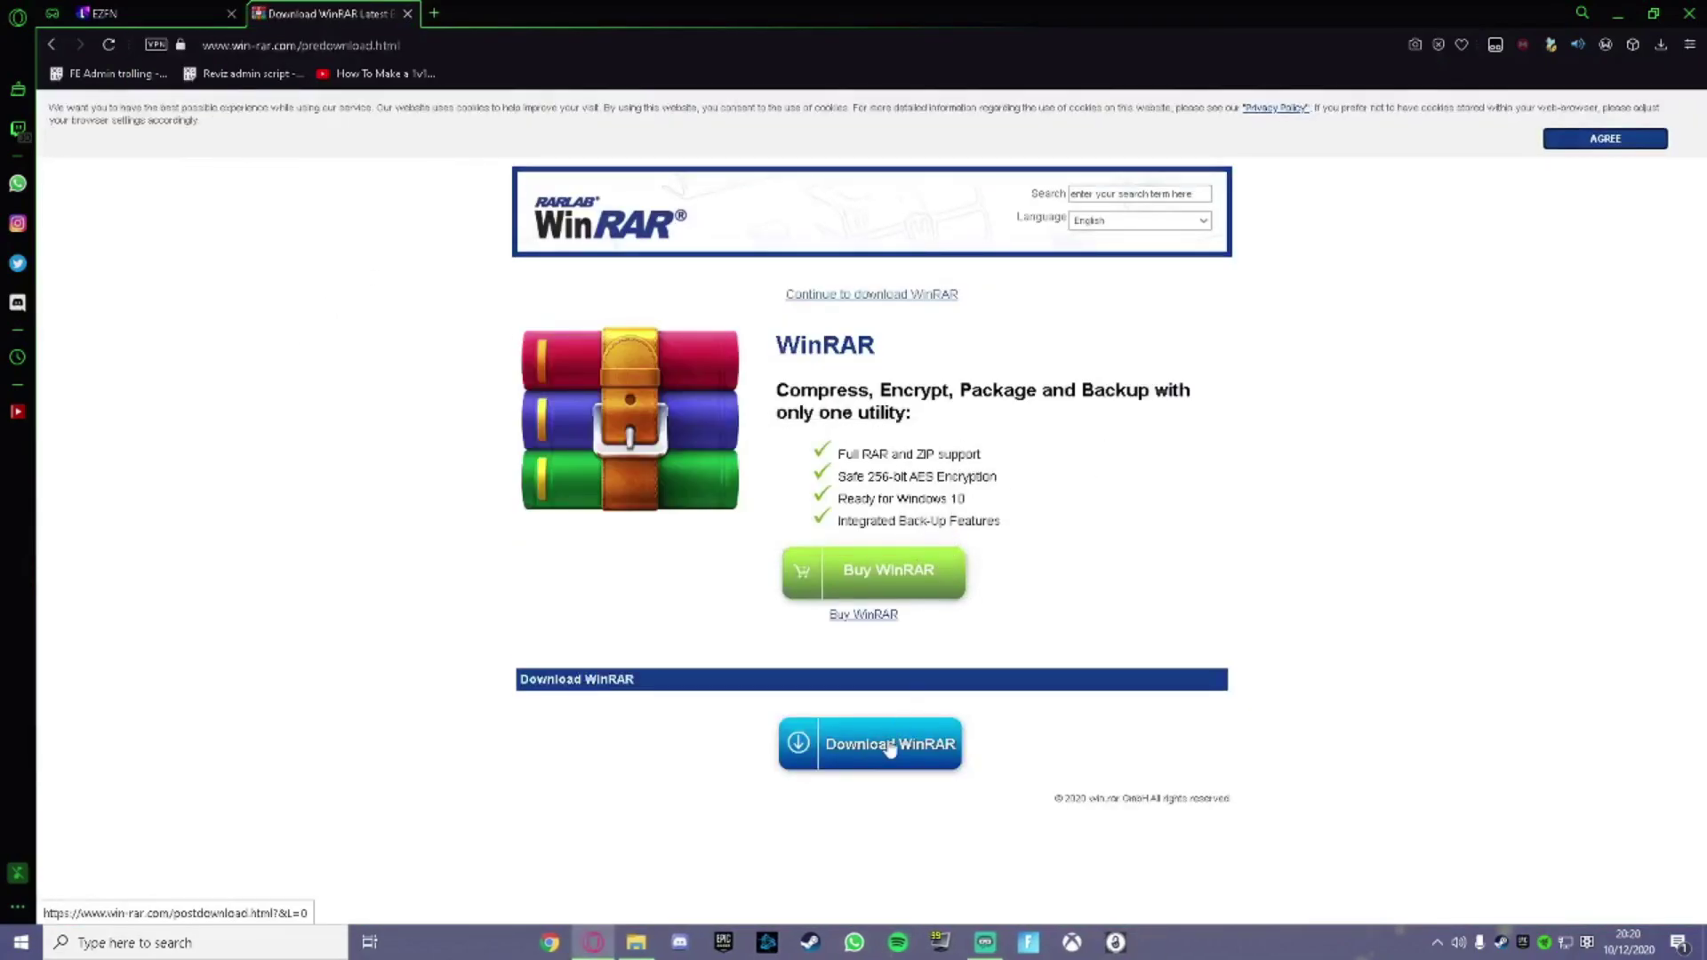
{"action": "left_click", "coordinate": [890, 747]}
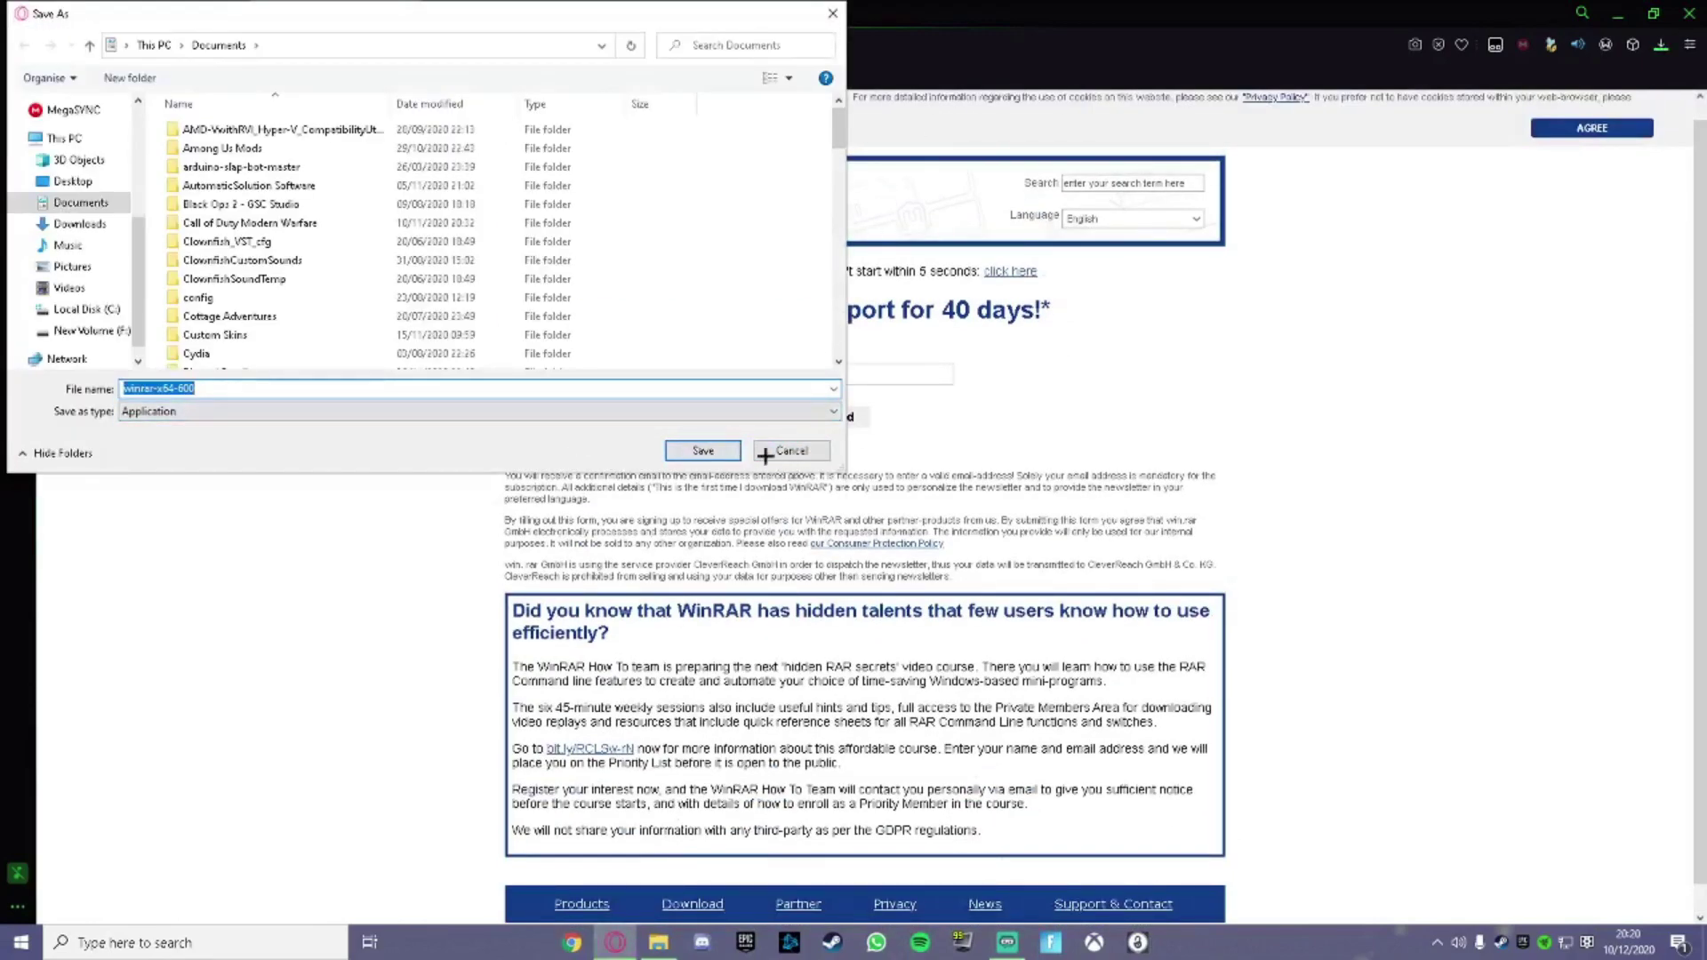
{"action": "left_click", "coordinate": [790, 450]}
{"action": "left_click", "coordinate": [147, 13]}
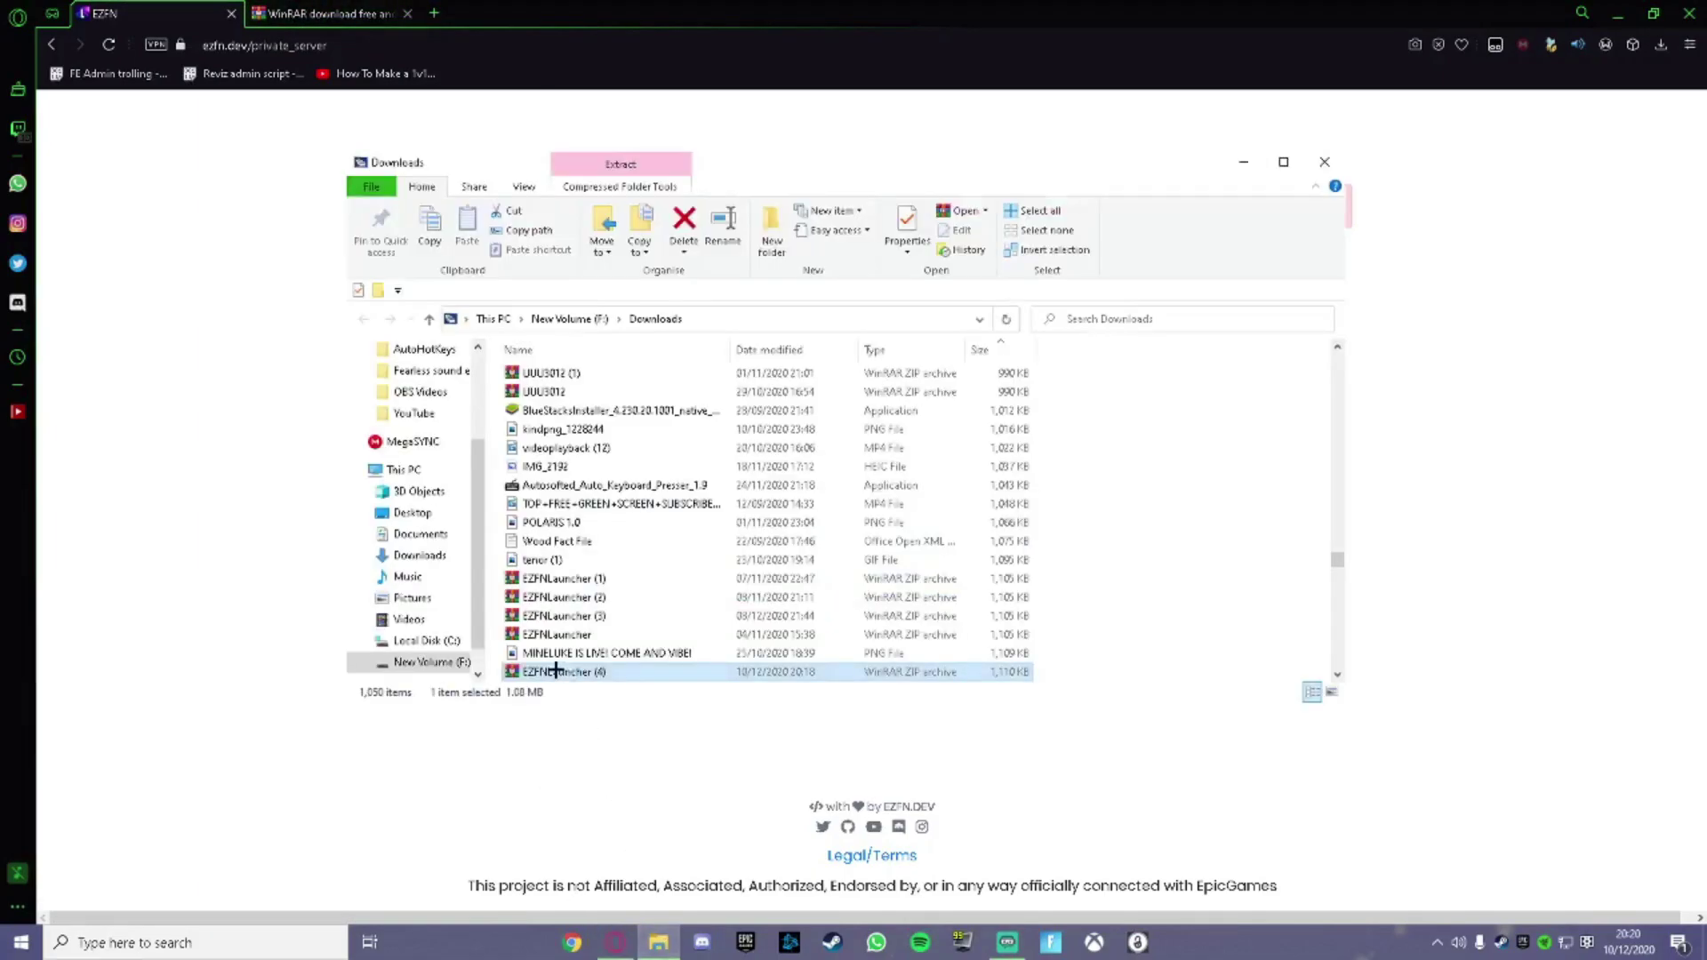
Open the extracted EZFNLauncher (4) folder in Downloads and run EZFNLauncher.exe.
{"action": "scroll", "coordinate": [774, 583], "scroll_direction": "up", "scroll_amount": 20}
{"action": "scroll", "coordinate": [780, 594], "scroll_direction": "up", "scroll_amount": 20}
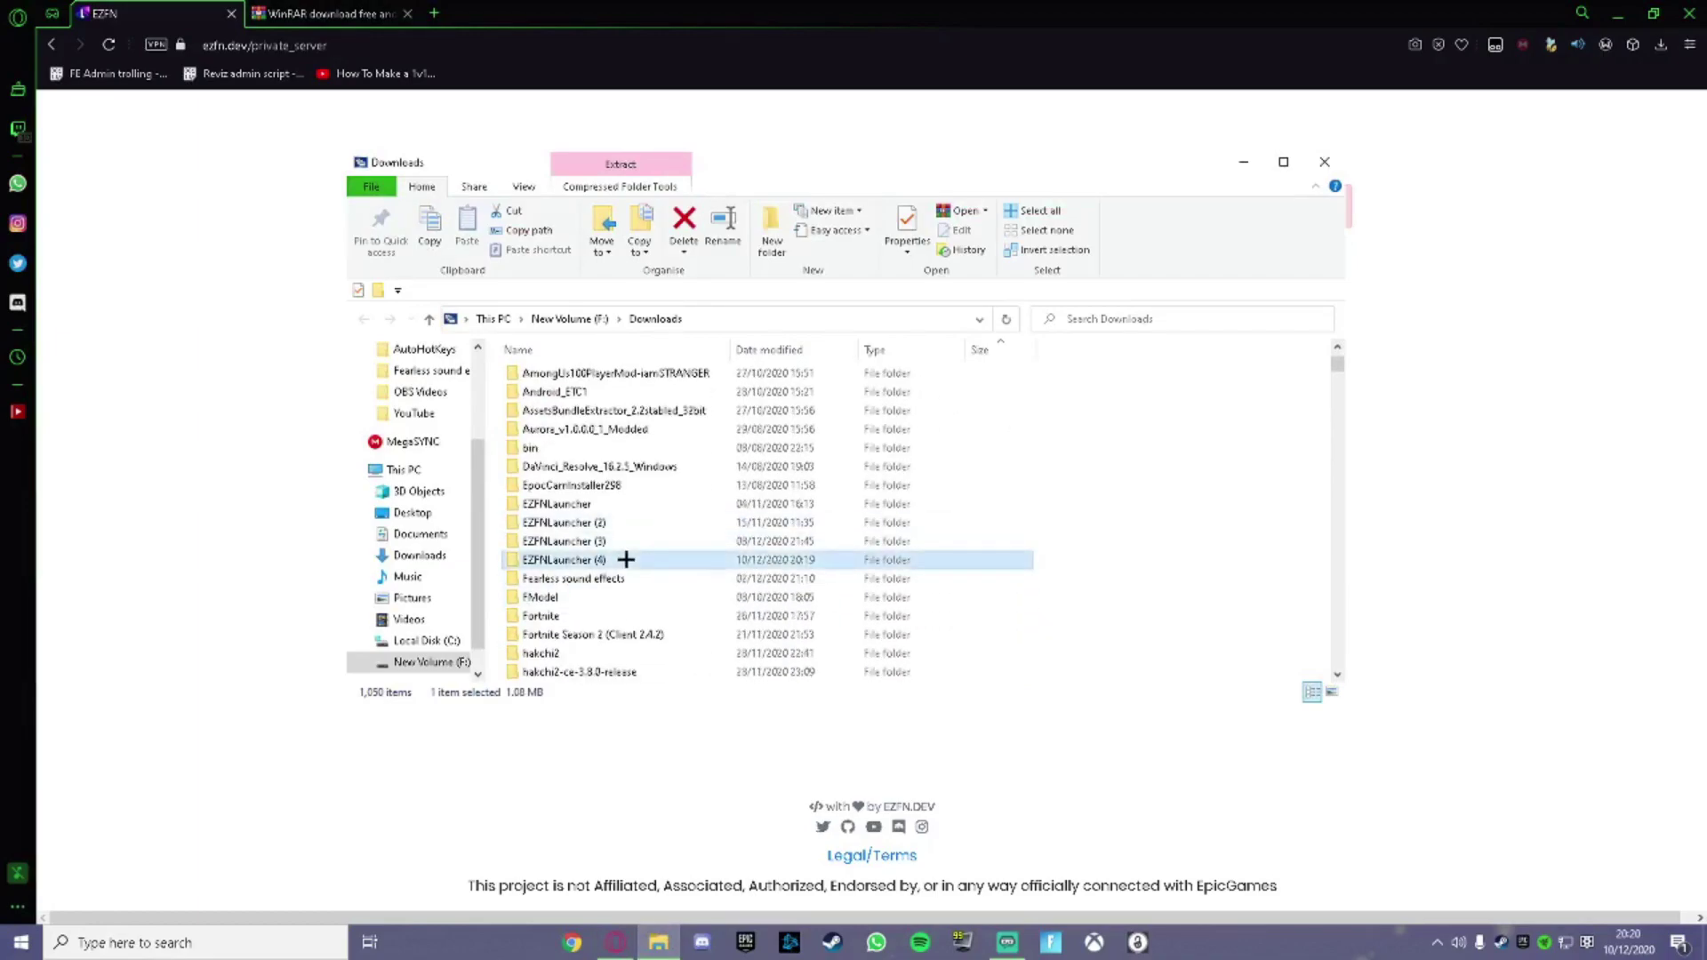
{"action": "double_click", "coordinate": [626, 560]}
{"action": "left_click", "coordinate": [654, 318]}
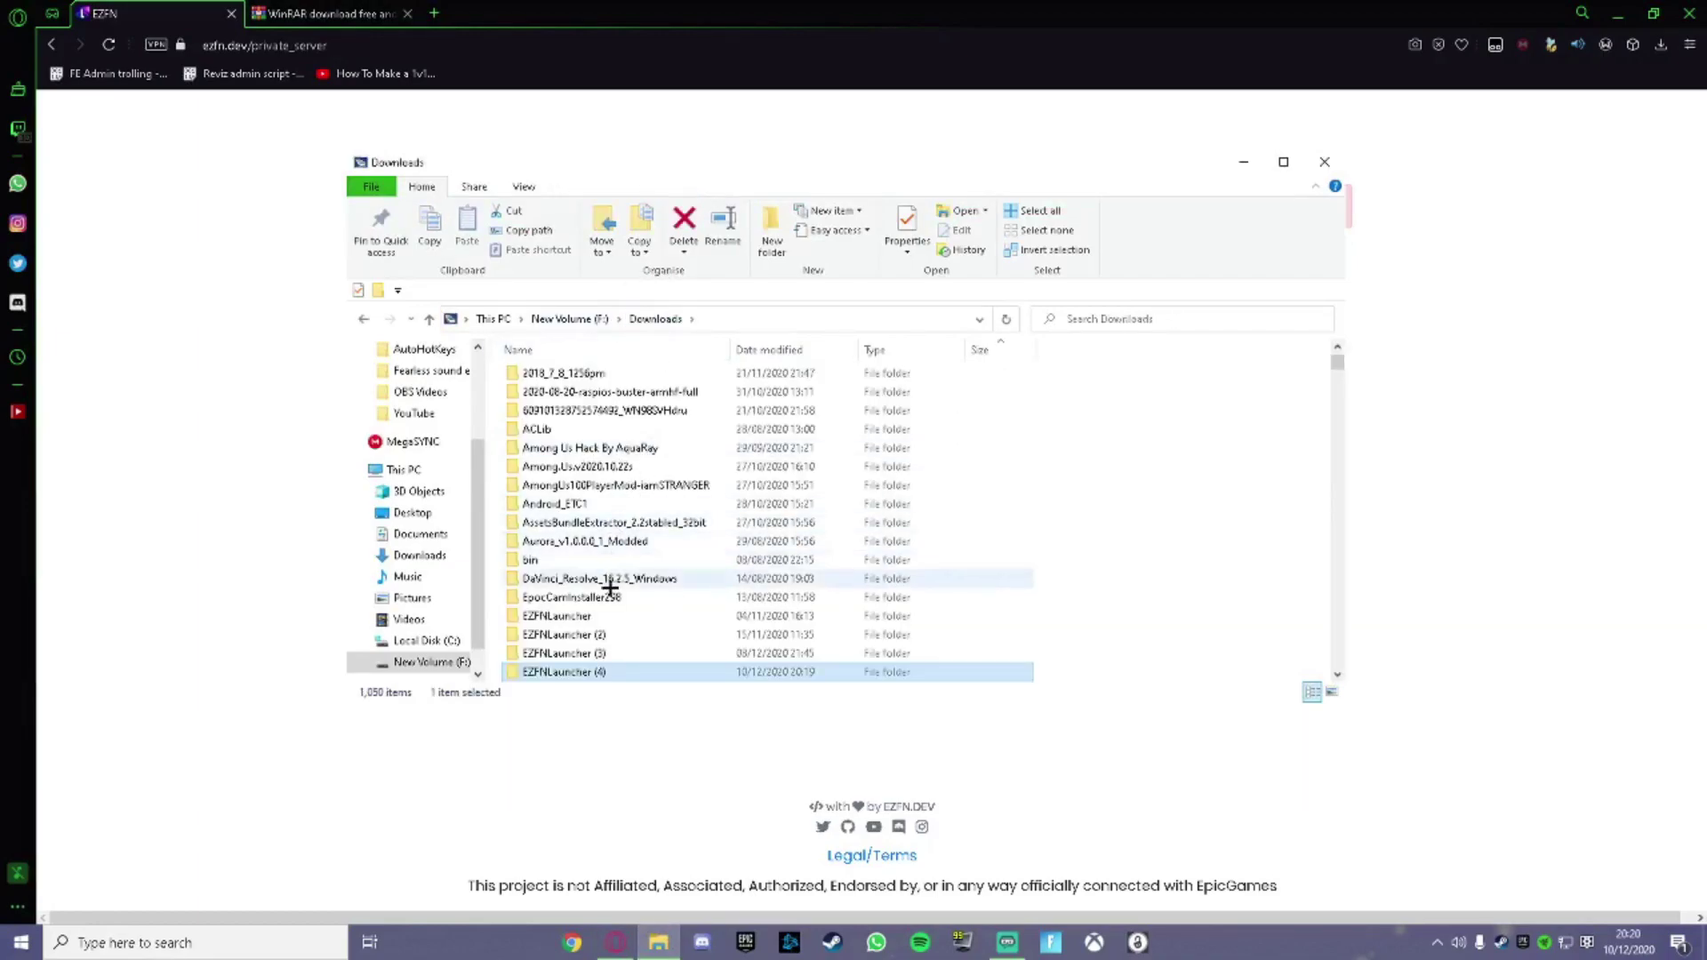
{"action": "double_click", "coordinate": [601, 669]}
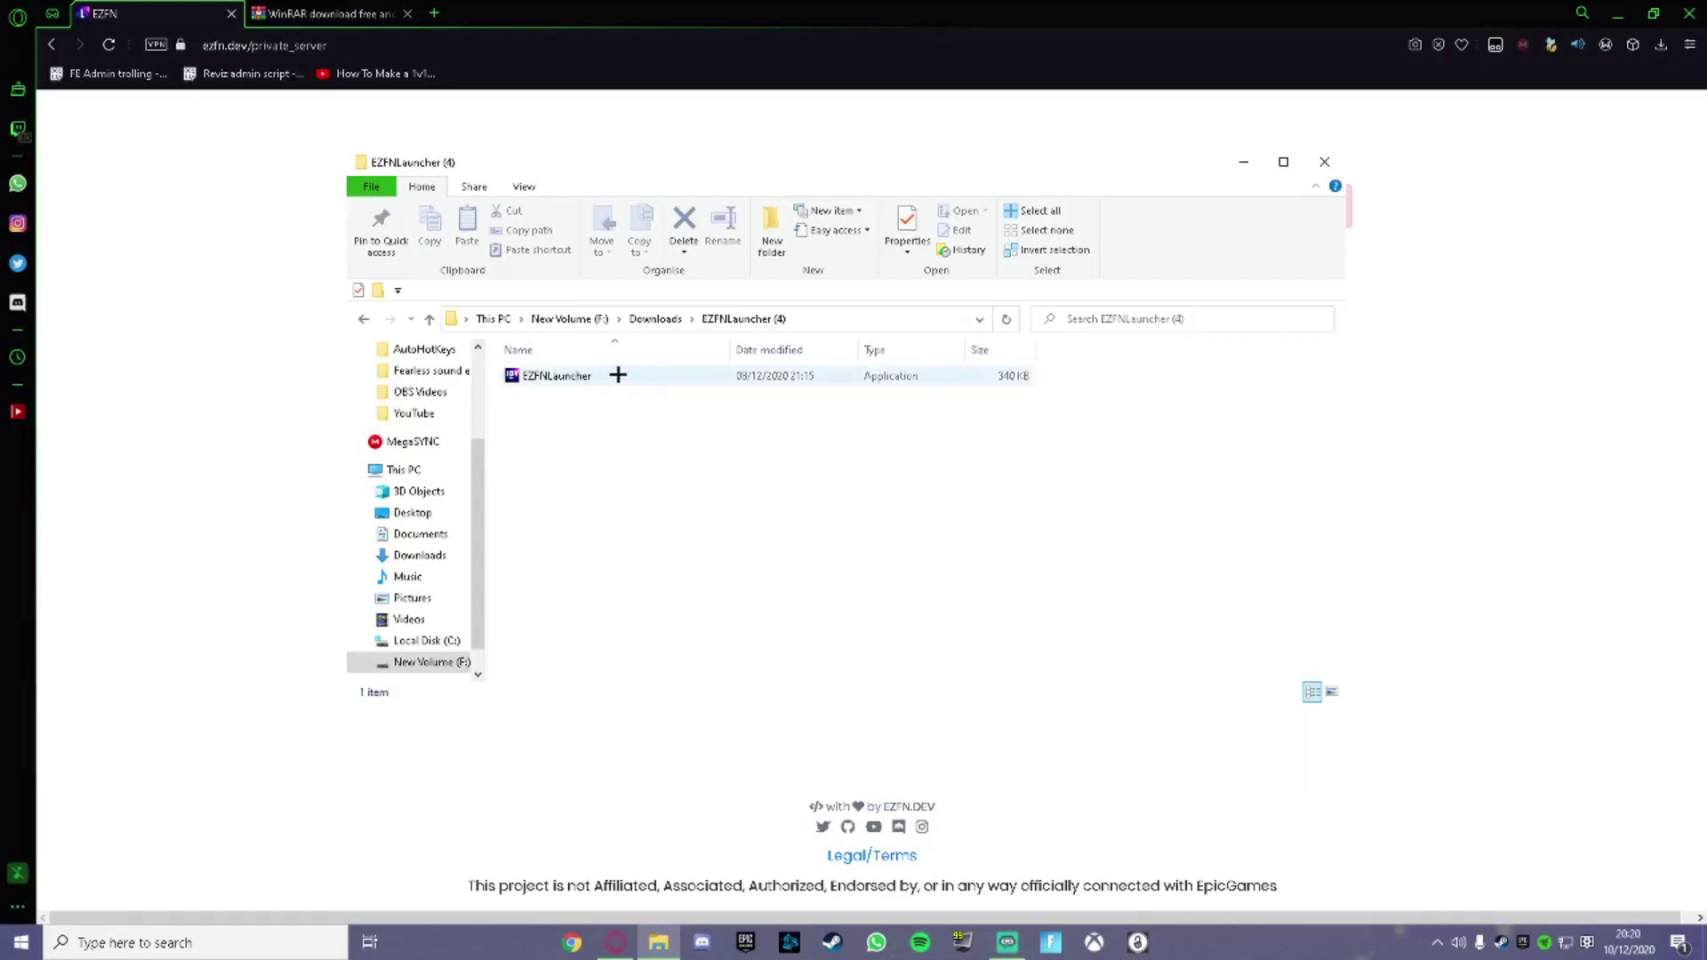
{"action": "double_click", "coordinate": [587, 379]}
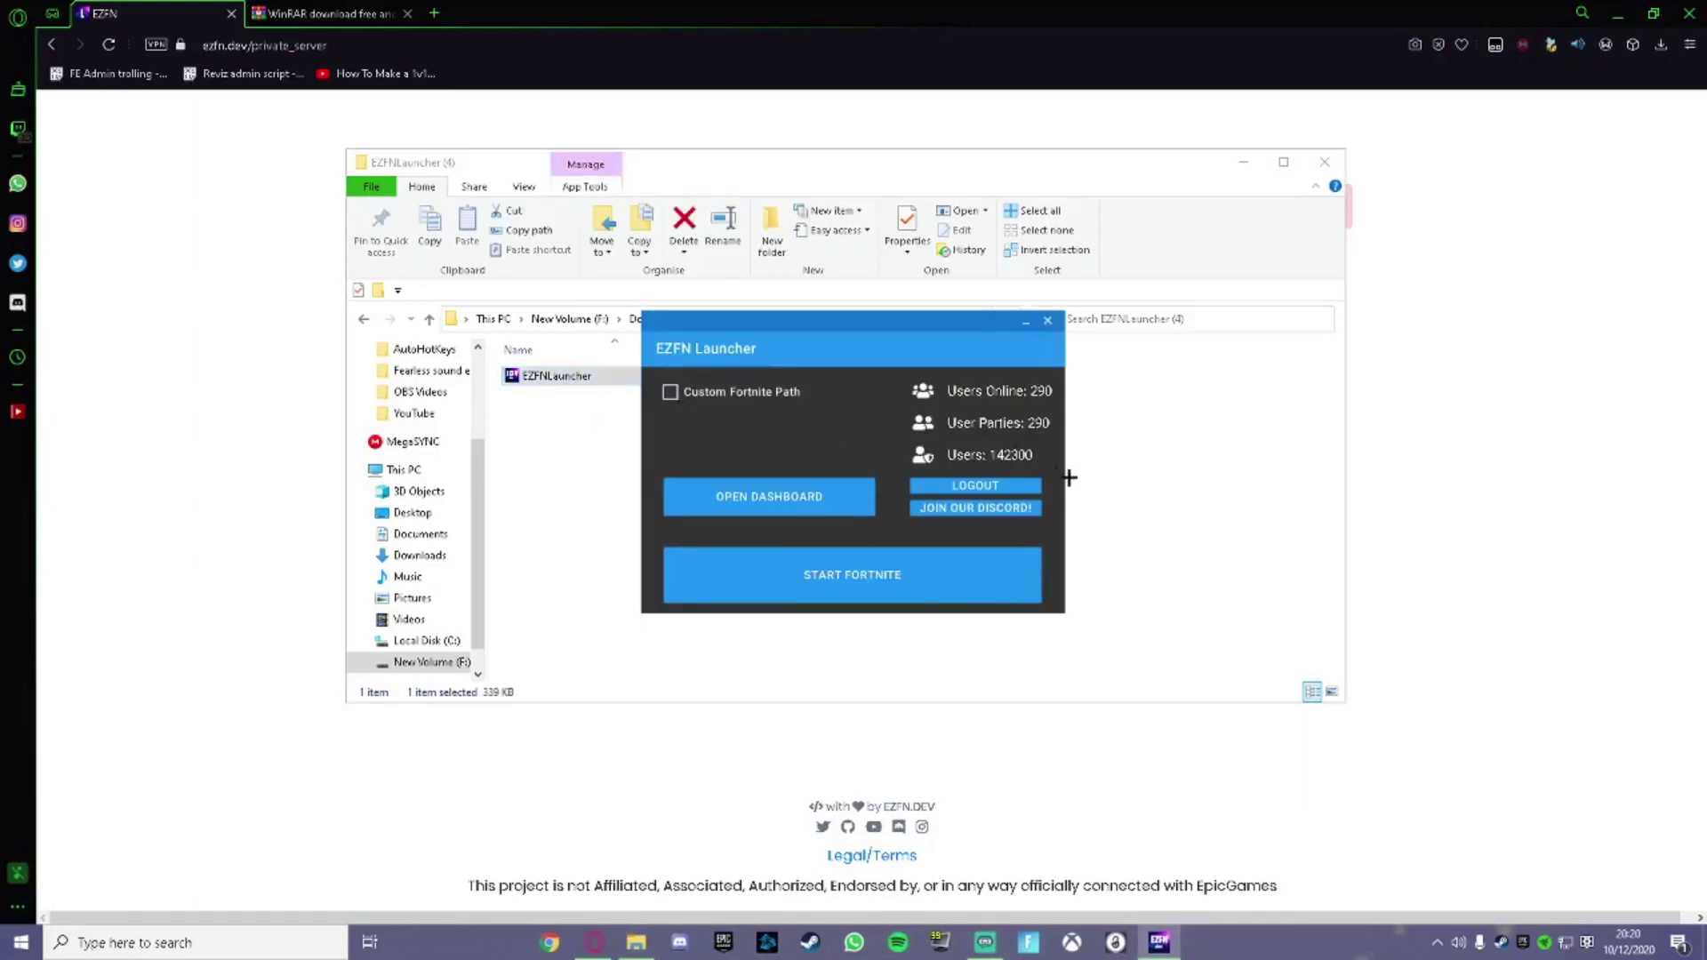
Copy the Launcher Token from the dashboard into the launcher's token field and log in.
{"action": "left_click", "coordinate": [1009, 487]}
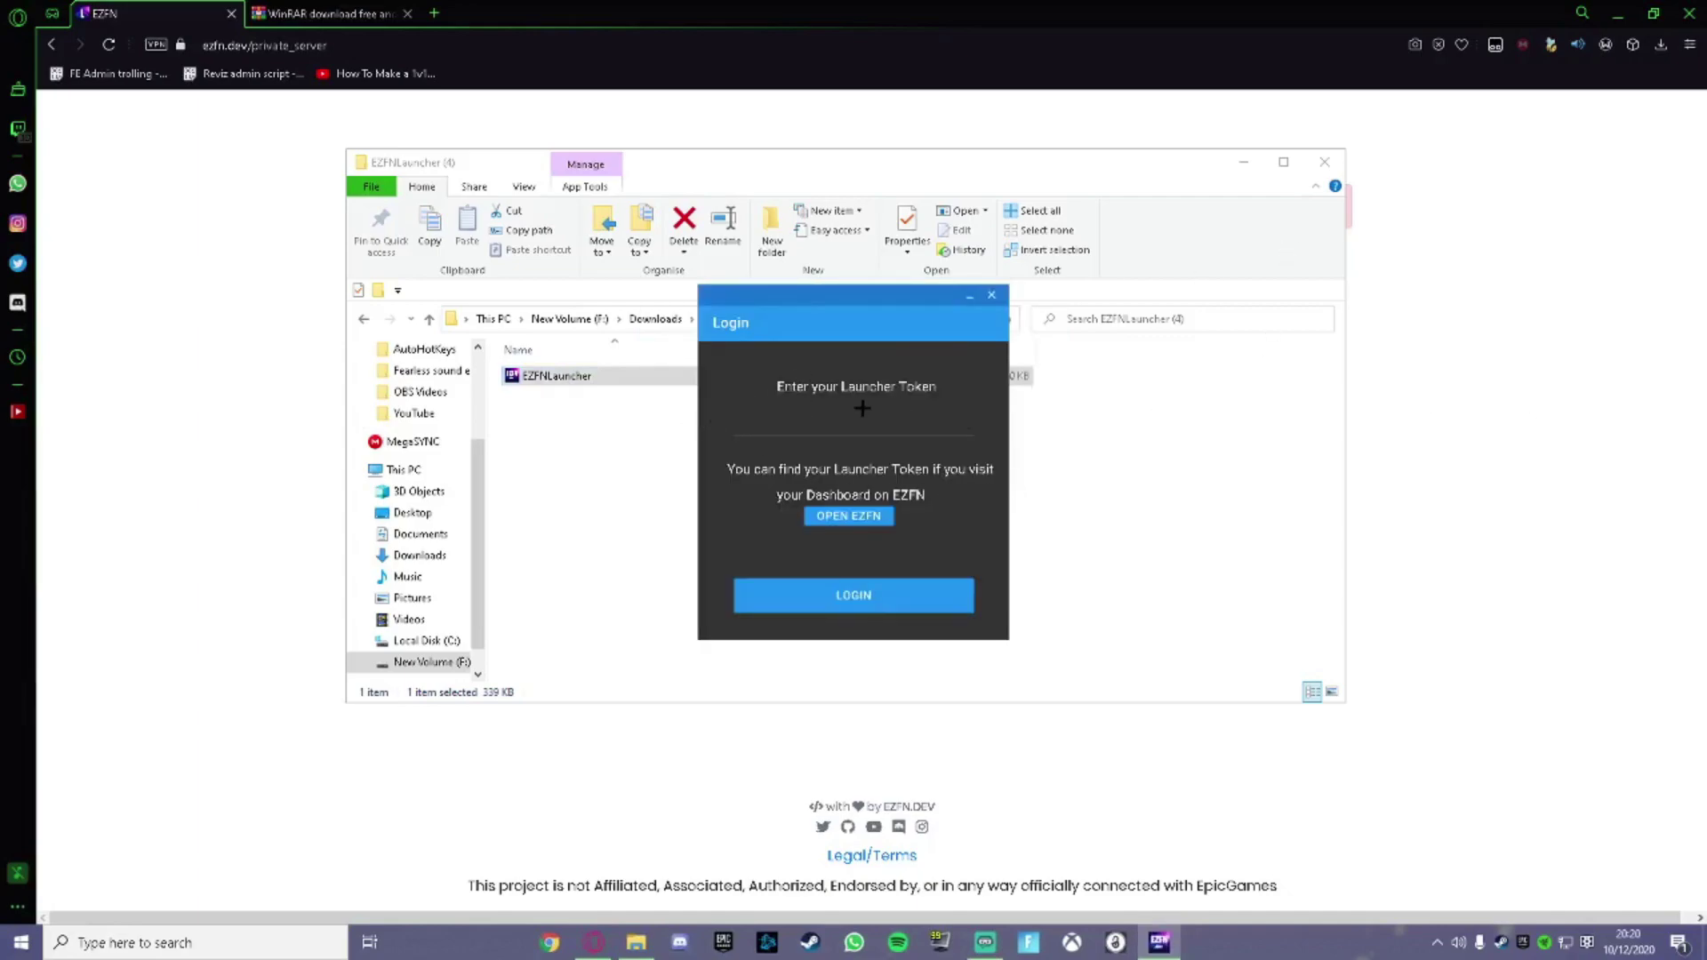
{"action": "left_click", "coordinate": [240, 208]}
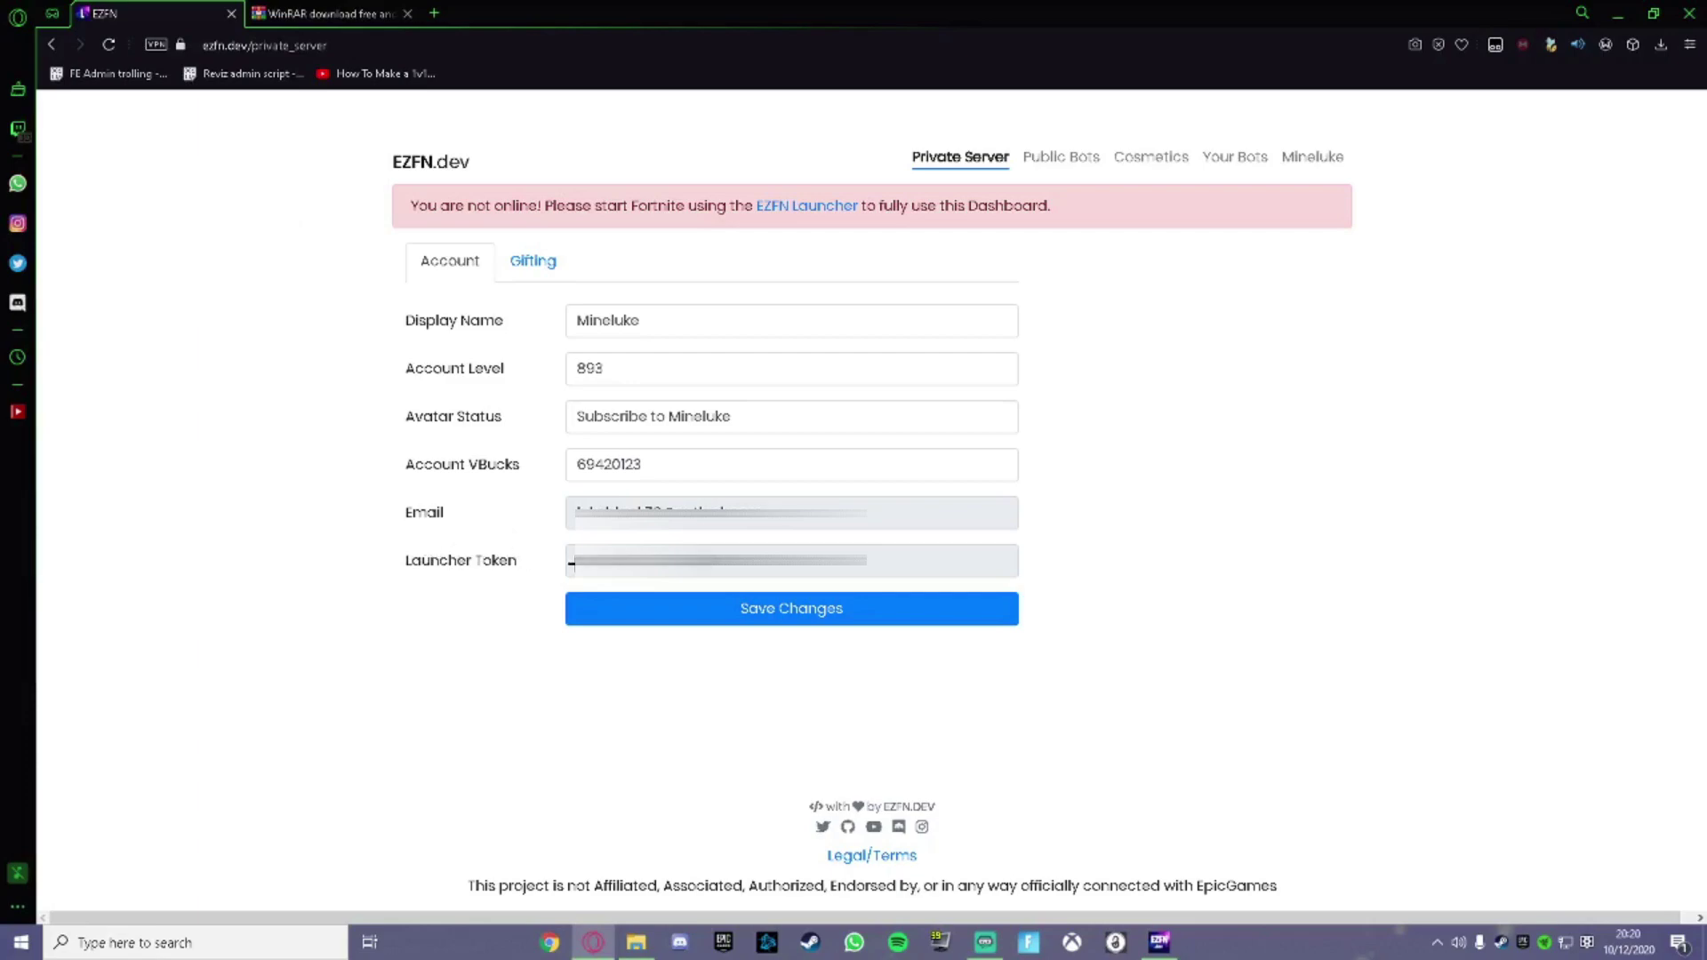
{"action": "left_click_drag", "start_coordinate": [576, 560], "coordinate": [862, 532]}
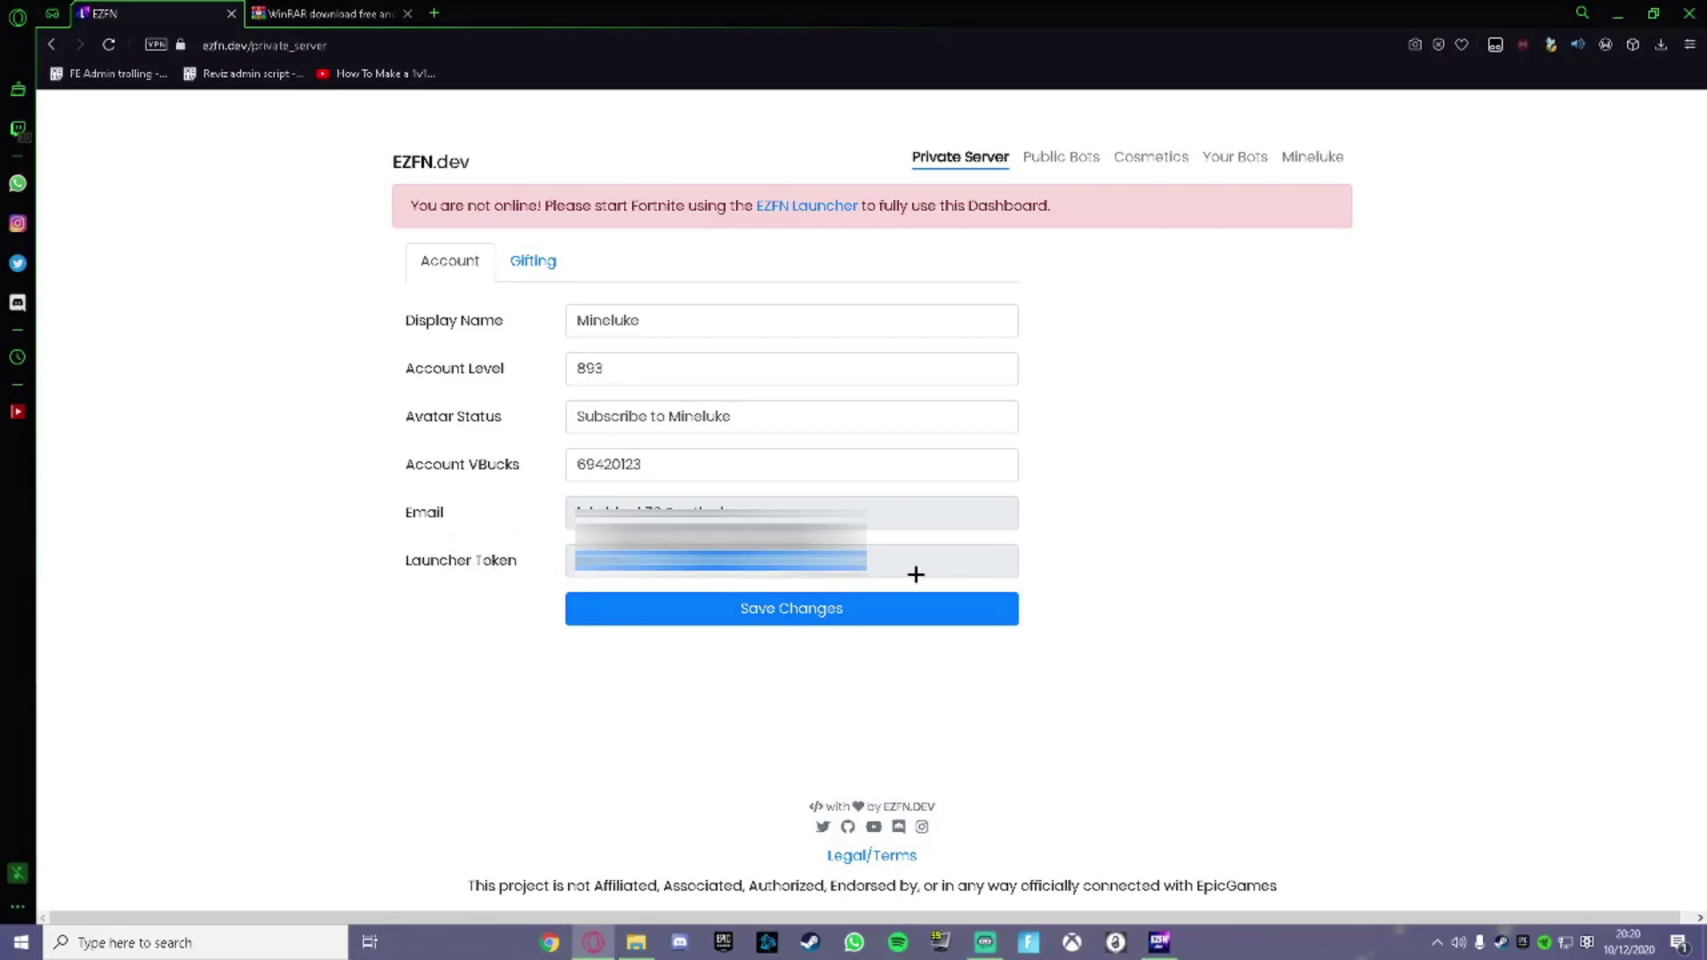
{"action": "left_click_drag", "start_coordinate": [863, 532], "coordinate": [1021, 654]}
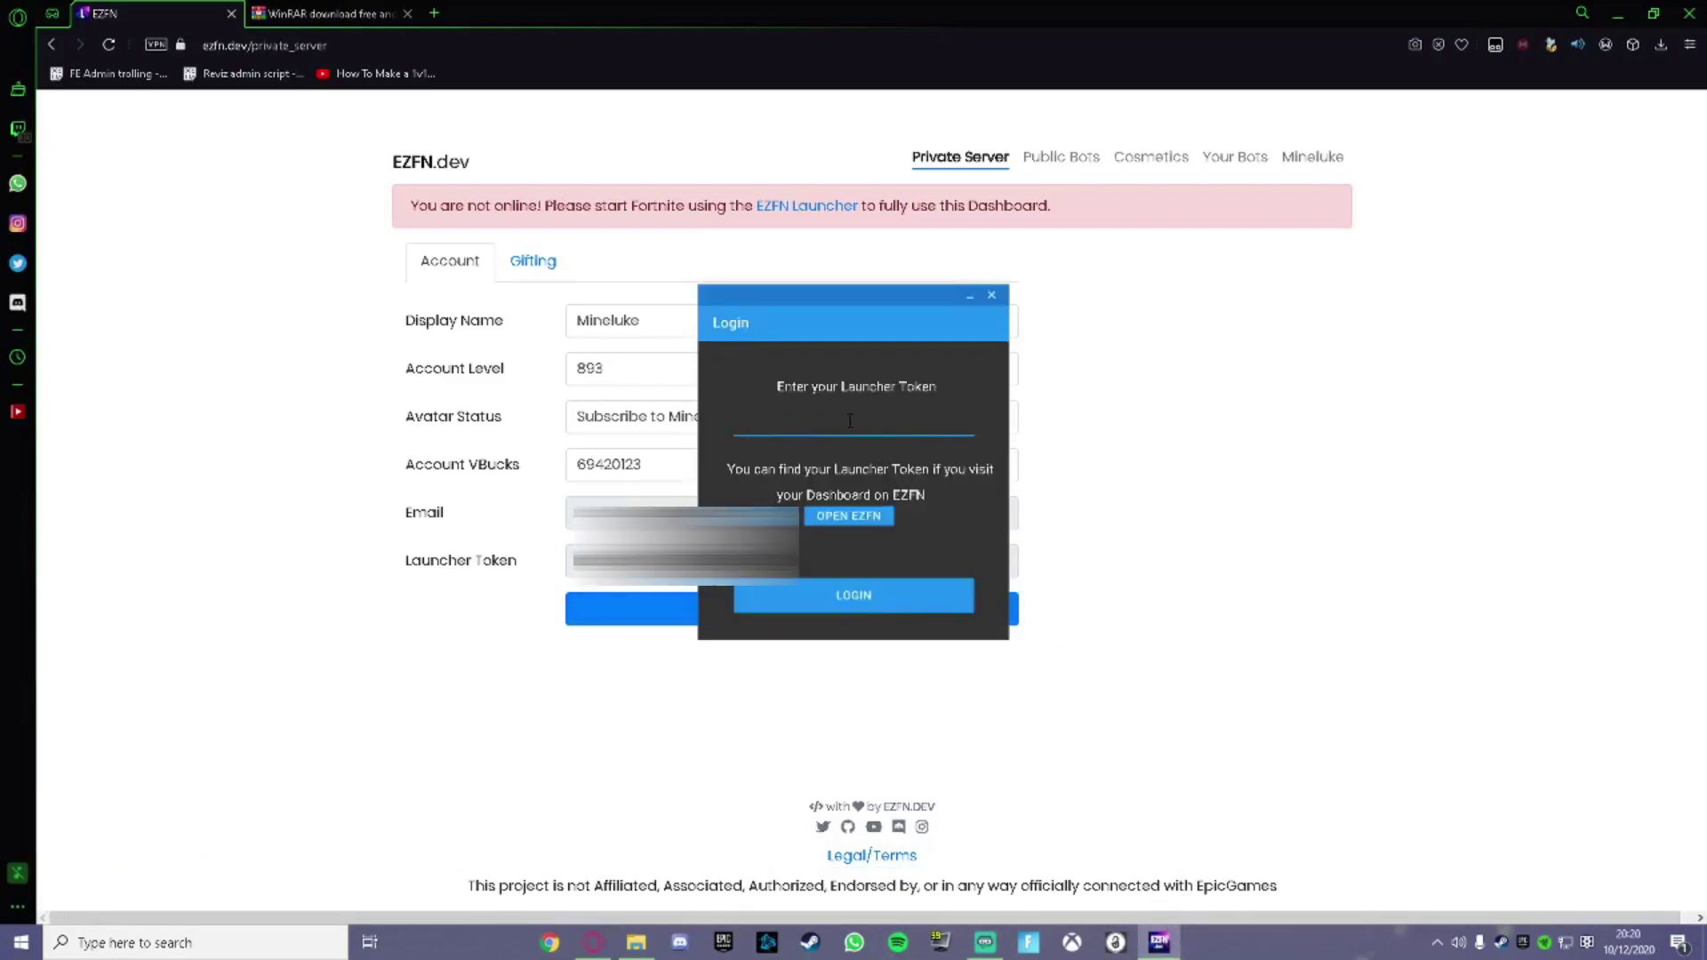
{"action": "left_click_drag", "start_coordinate": [850, 421], "coordinate": [850, 421]}
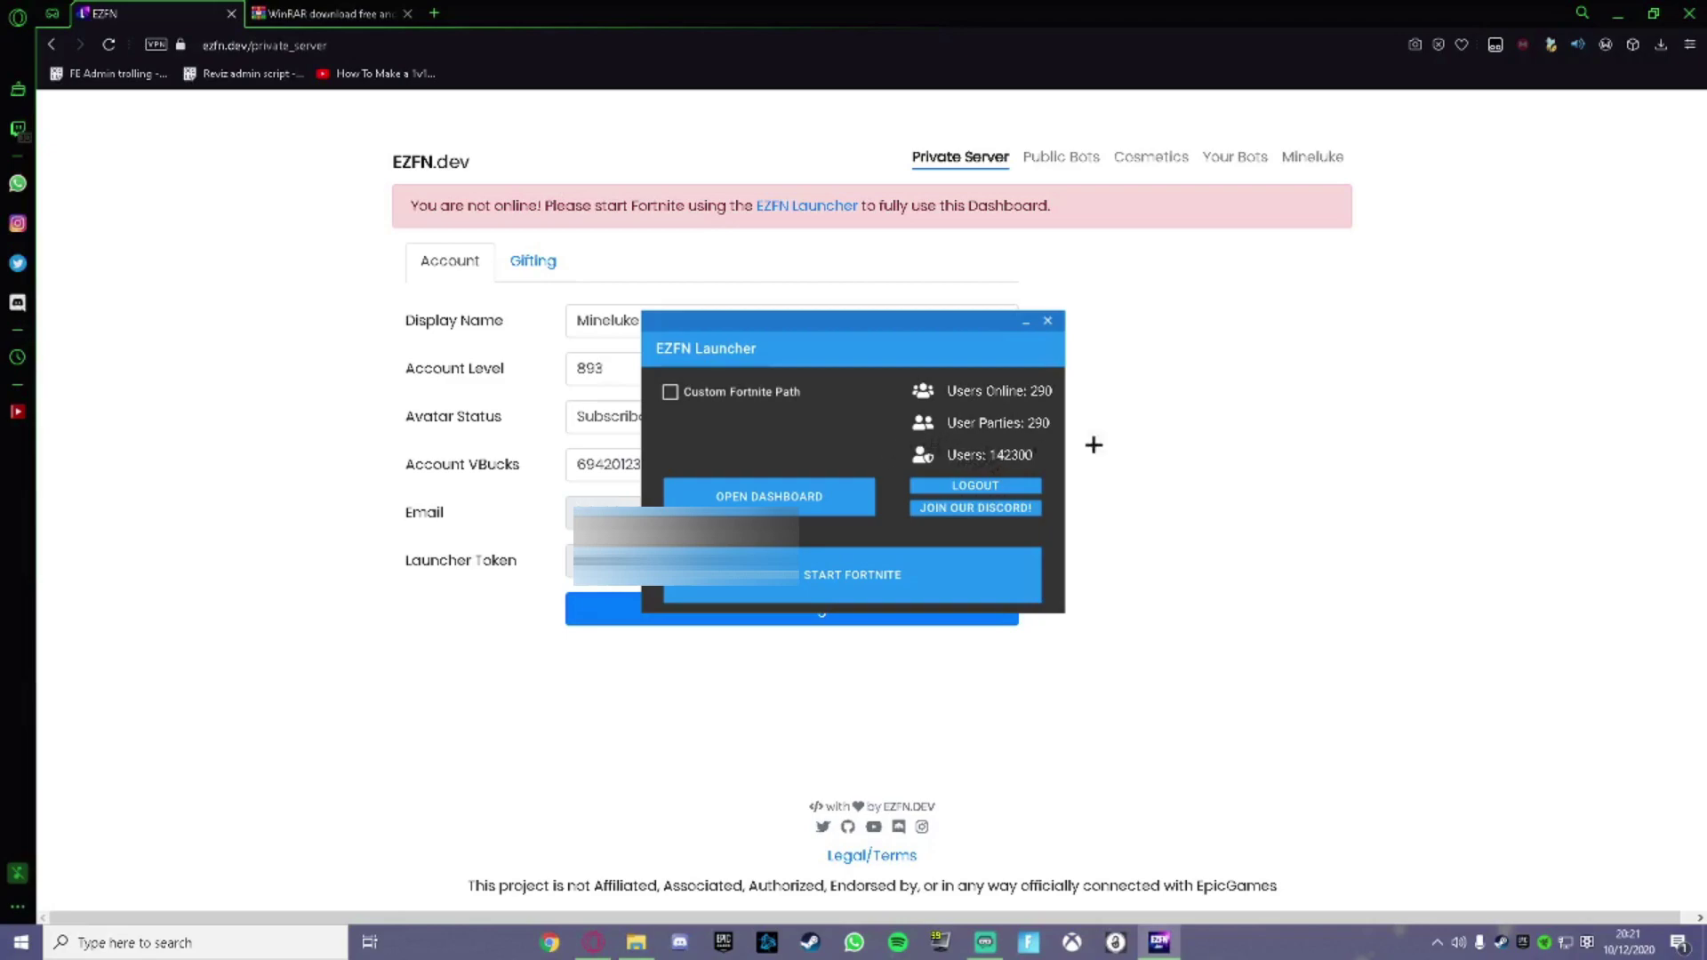
Leave Custom Fortnite Path unticked and start Fortnite on the private server.
{"action": "left_click", "coordinate": [669, 394]}
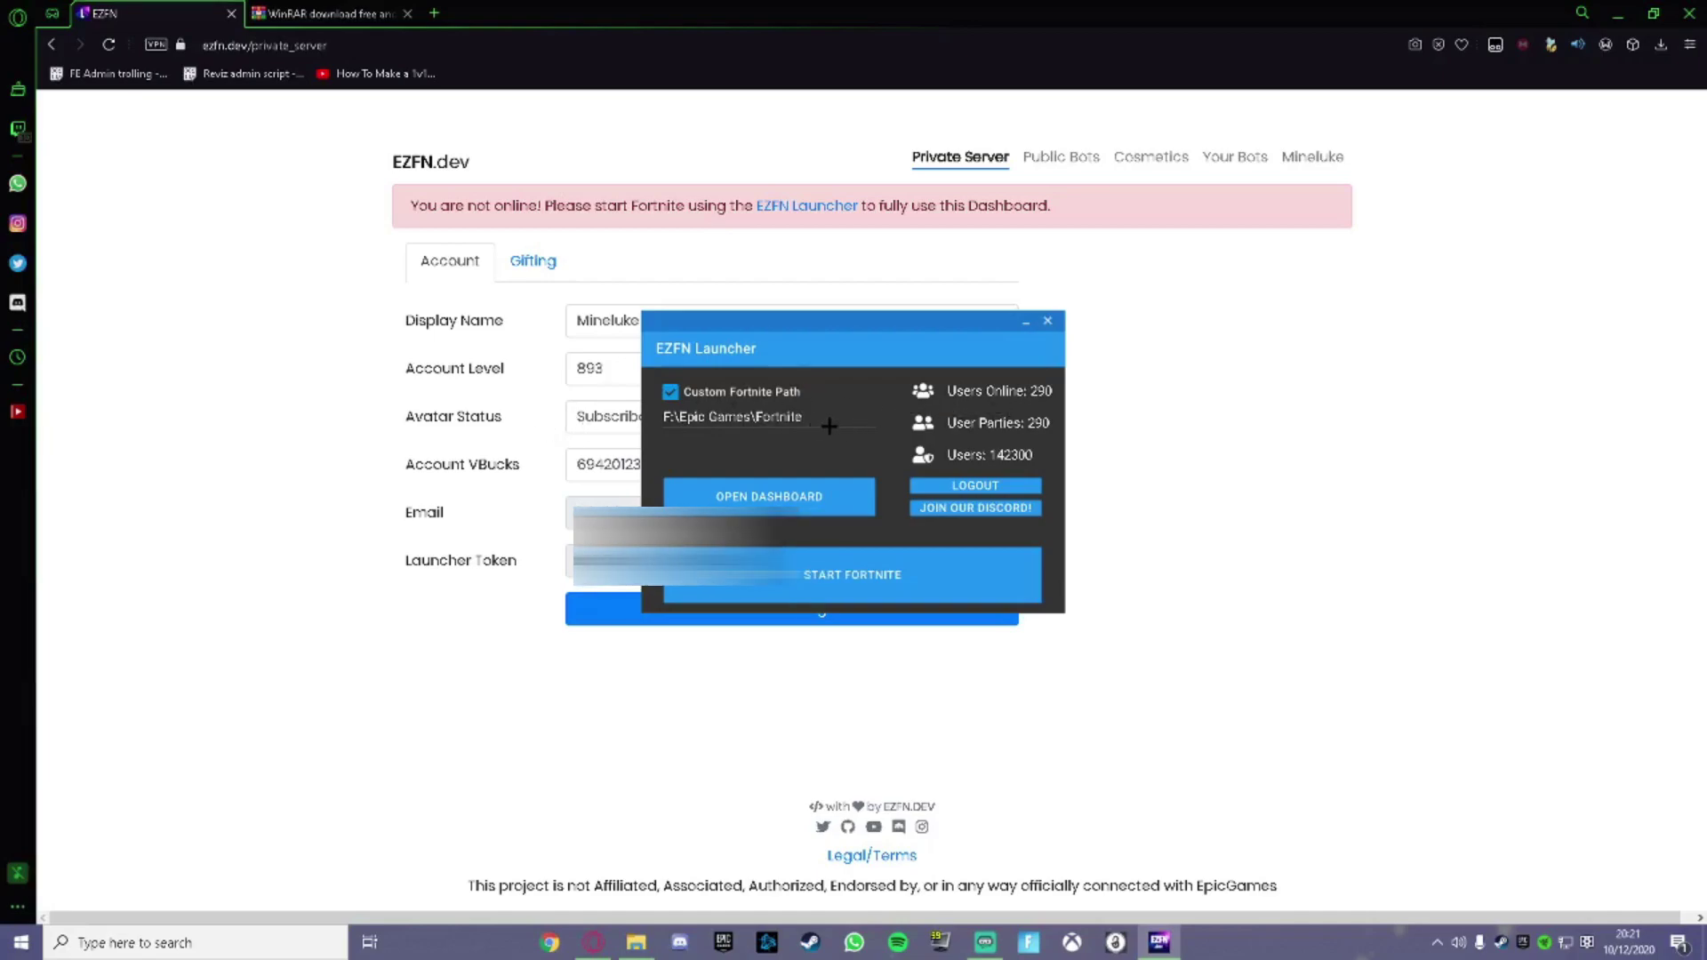
{"action": "left_click", "coordinate": [671, 392]}
{"action": "left_click", "coordinate": [846, 568]}
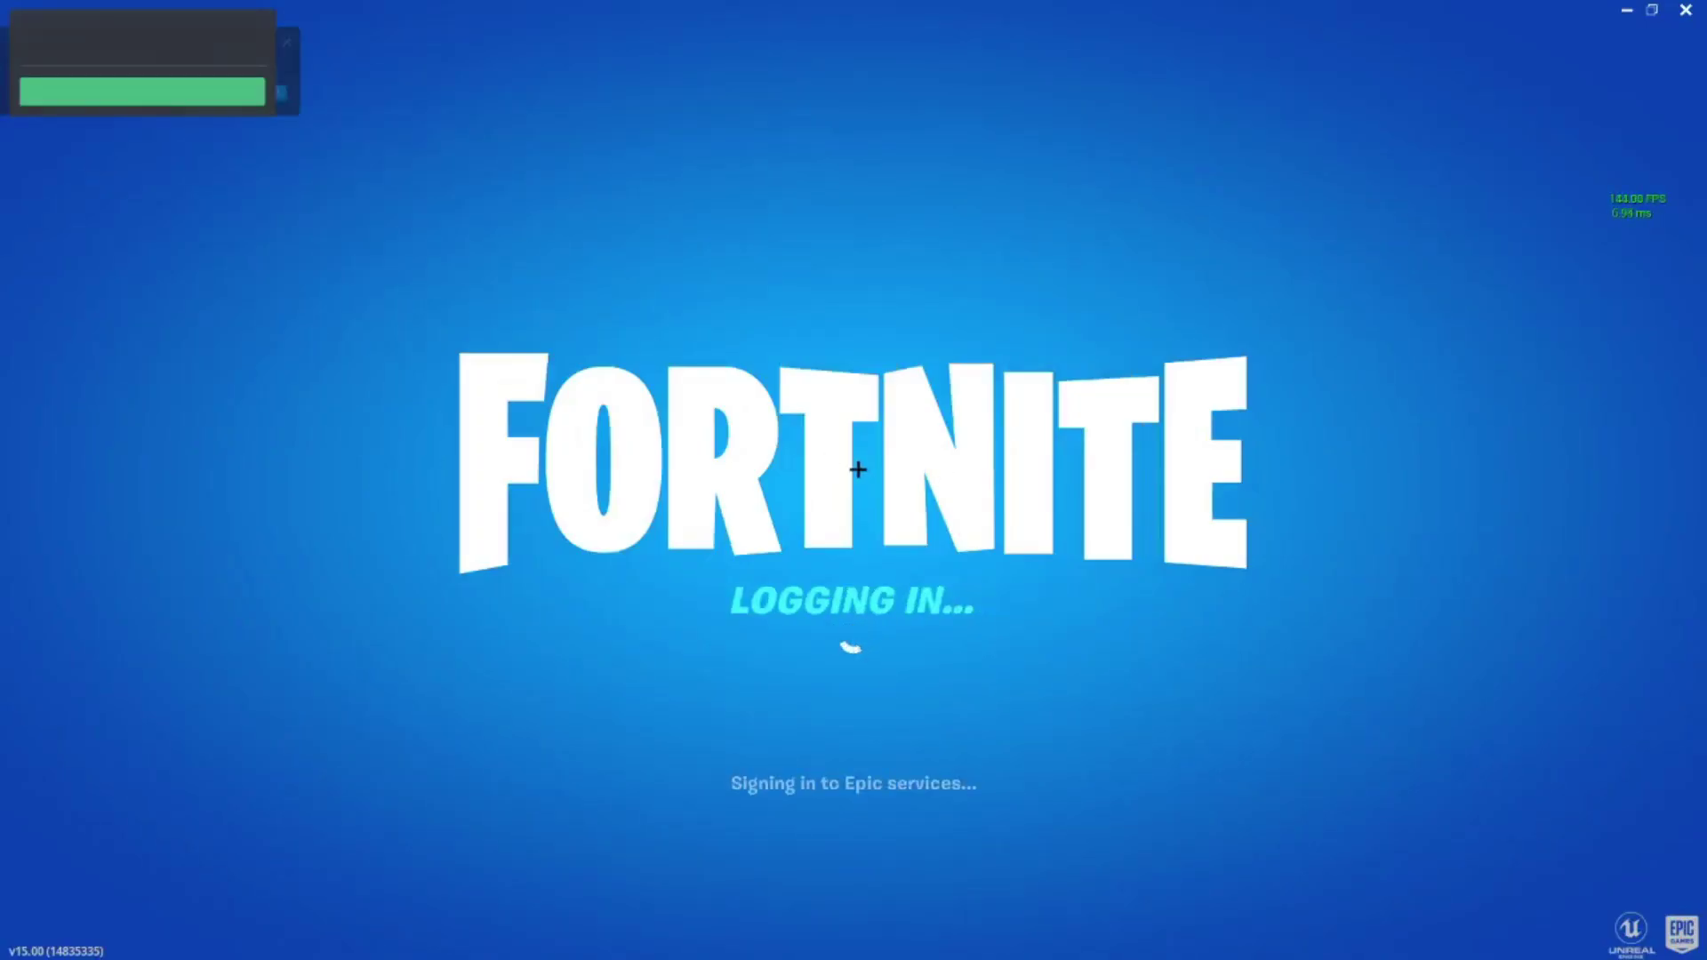
Enter Fortnite's Battle Royale mode.
{"action": "key", "text": "super"}
{"action": "left_click", "coordinate": [868, 735]}
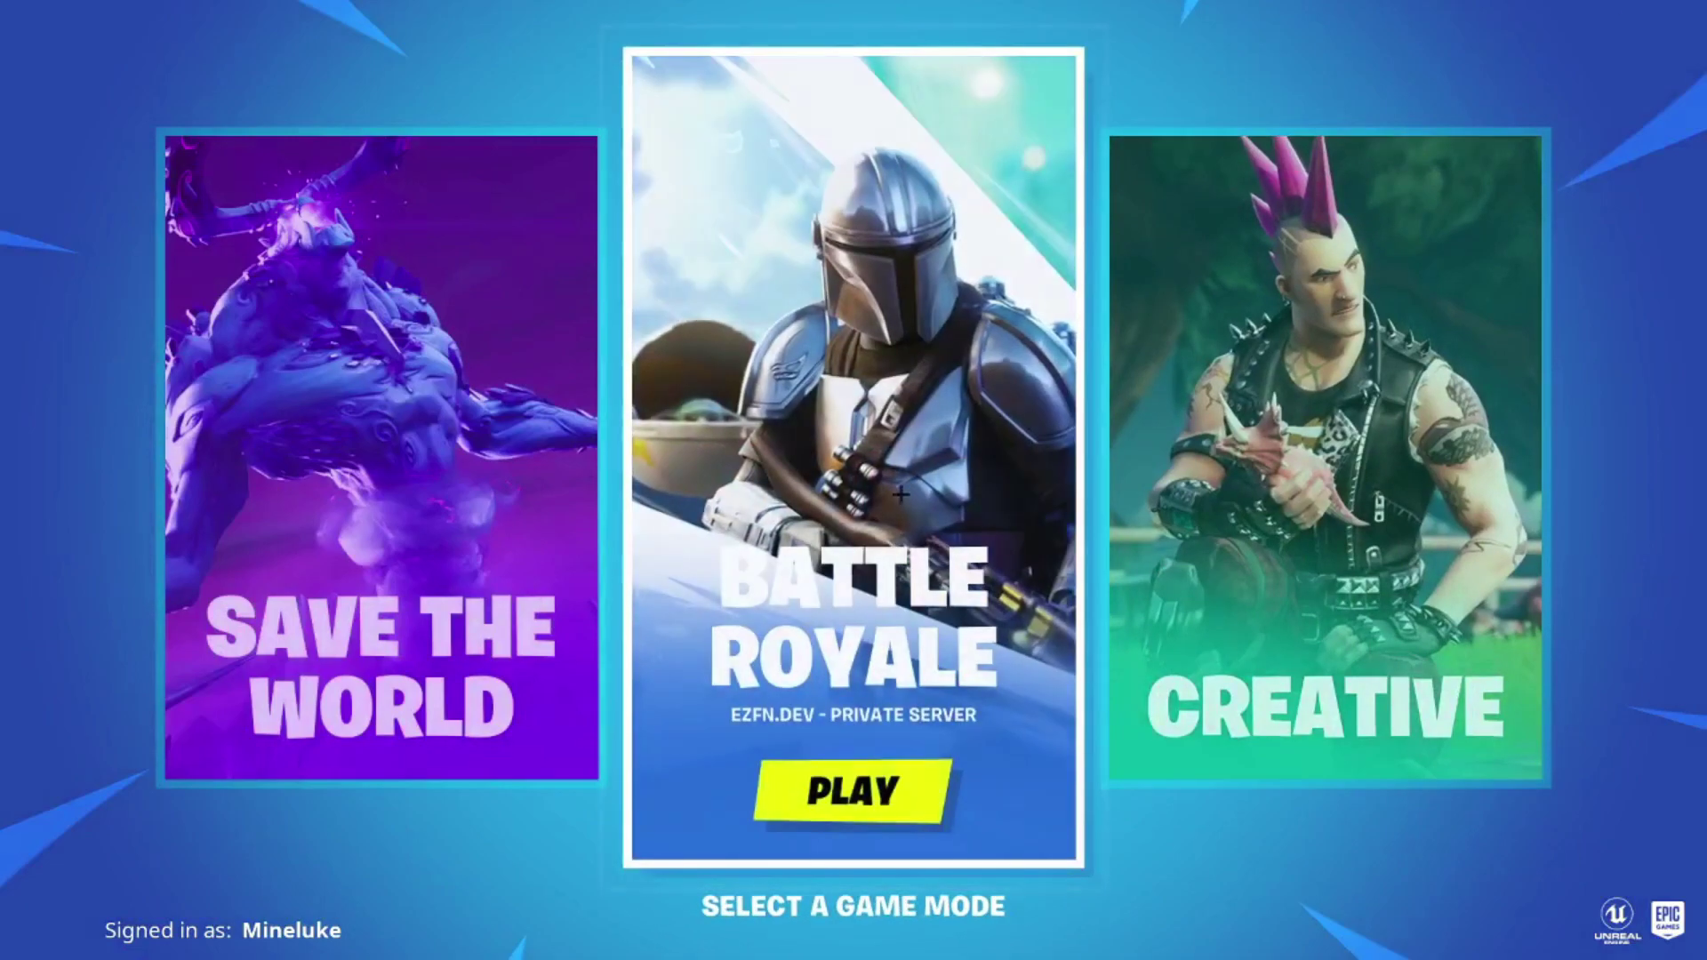
{"action": "left_click", "coordinate": [884, 788]}
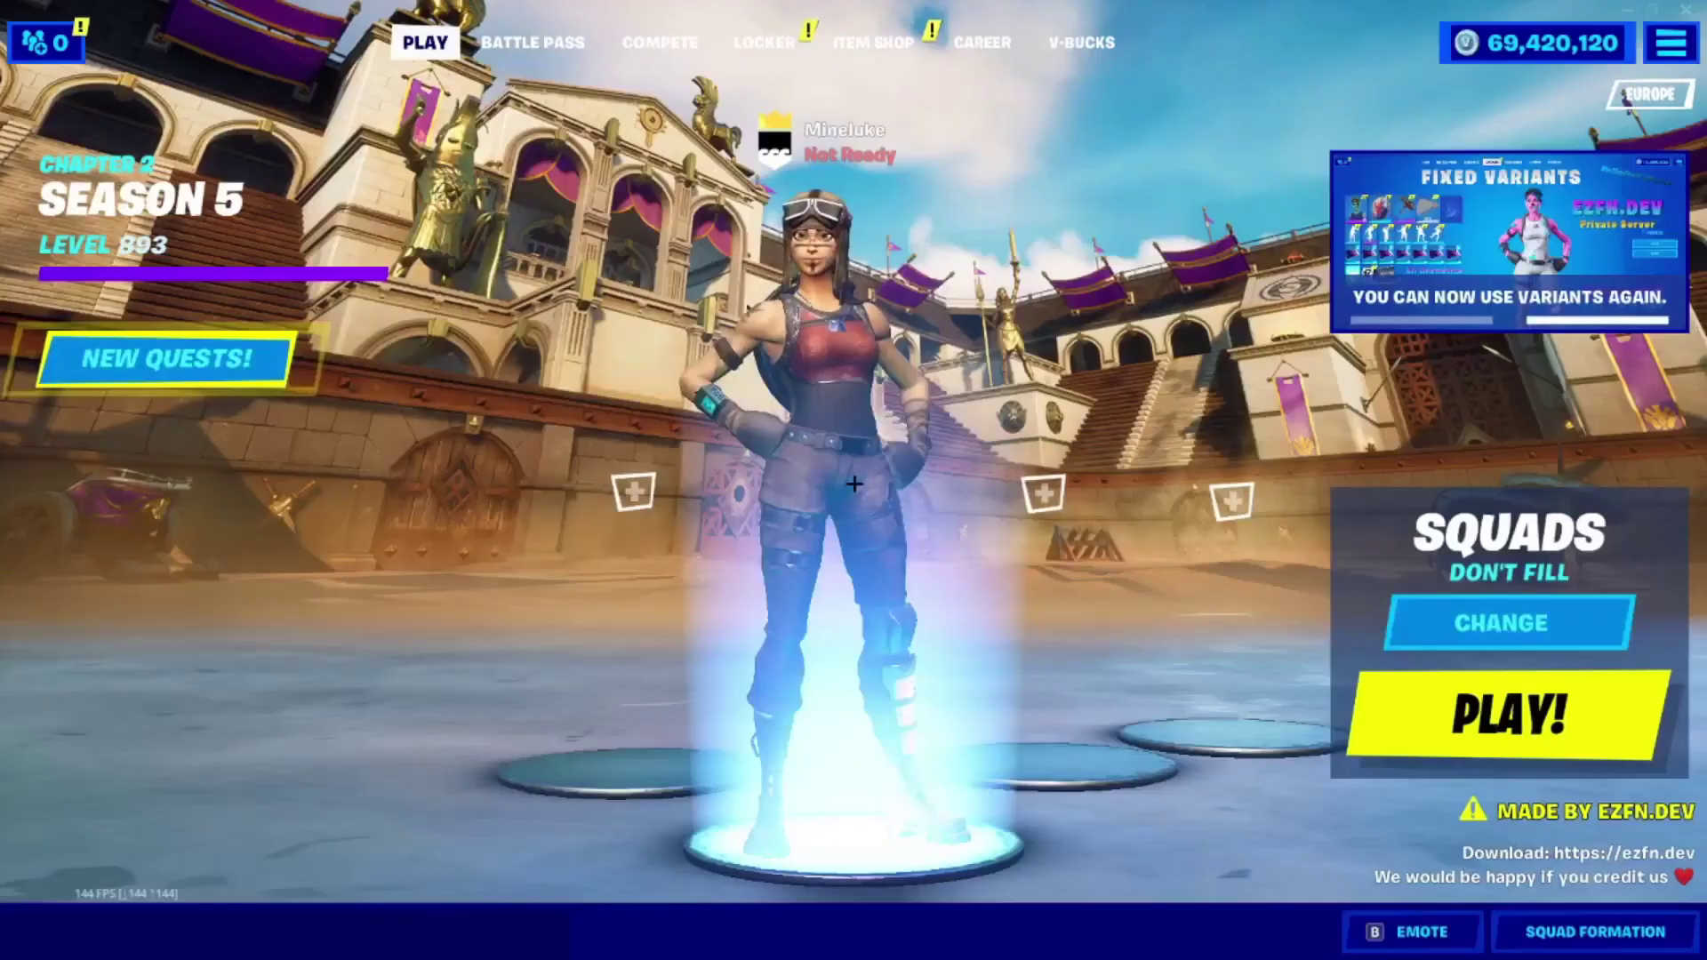
Preview the equipped pickaxe, glider, contrail and emotes like Levitate and Floss, then glance at the Item Shop.
{"action": "left_click", "coordinate": [764, 42]}
{"action": "left_click", "coordinate": [359, 283]}
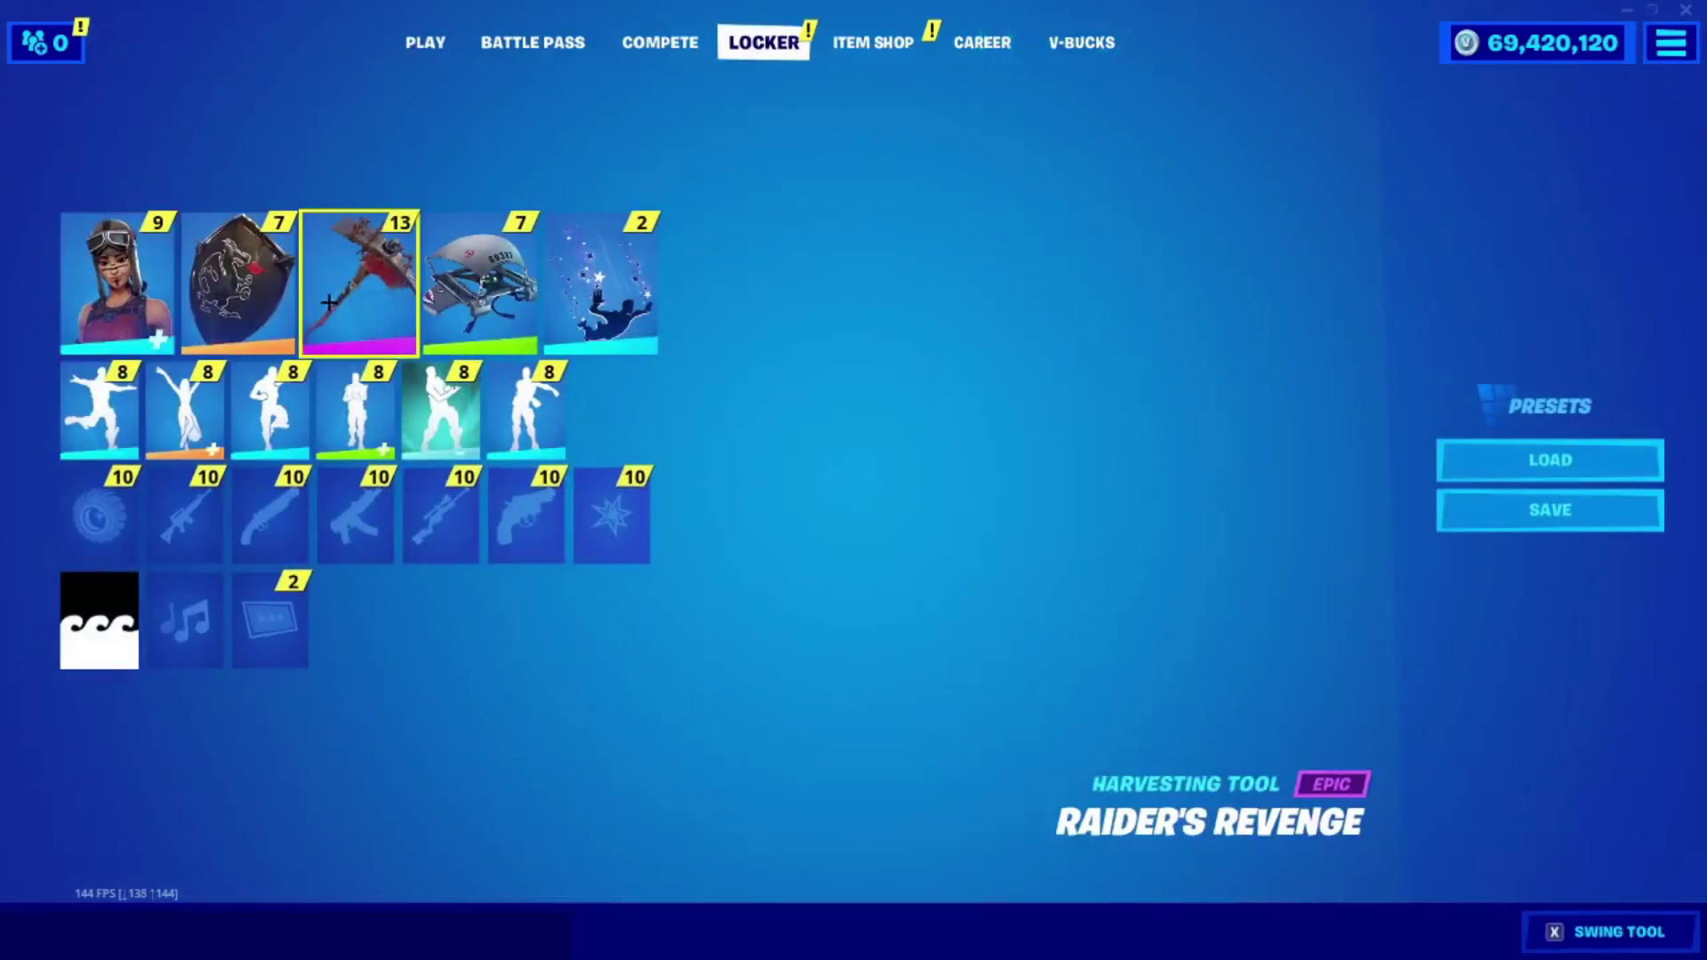
{"action": "left_click", "coordinate": [481, 283]}
{"action": "left_click", "coordinate": [601, 283]}
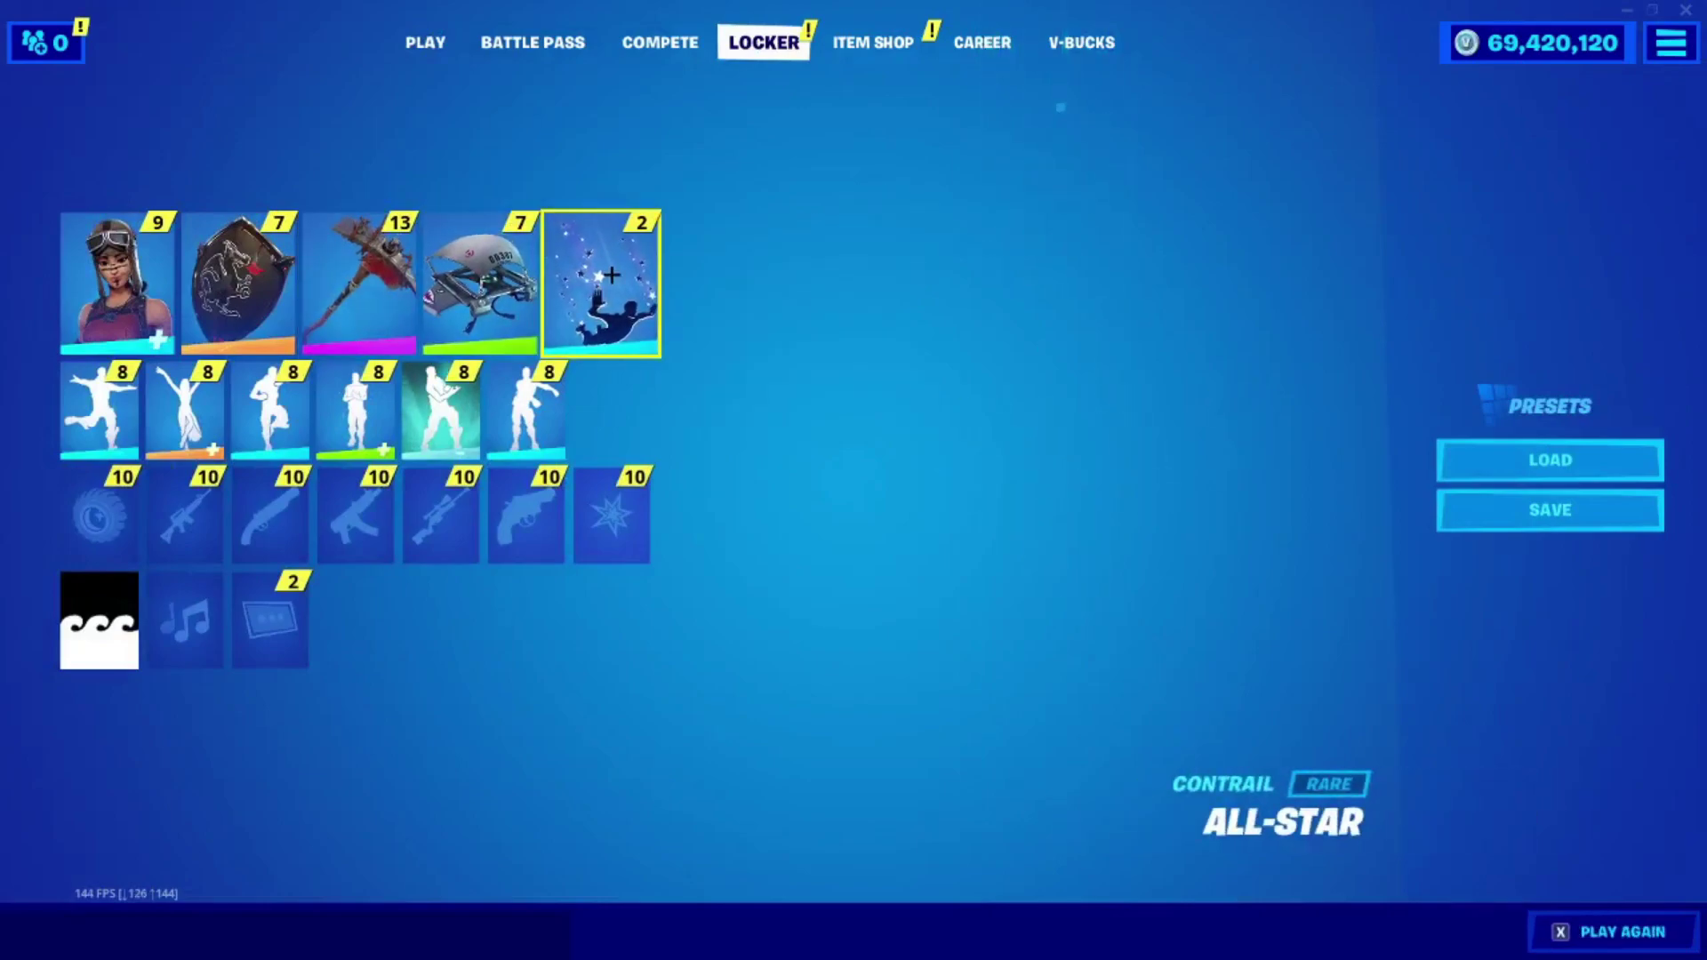
{"action": "left_click", "coordinate": [73, 414]}
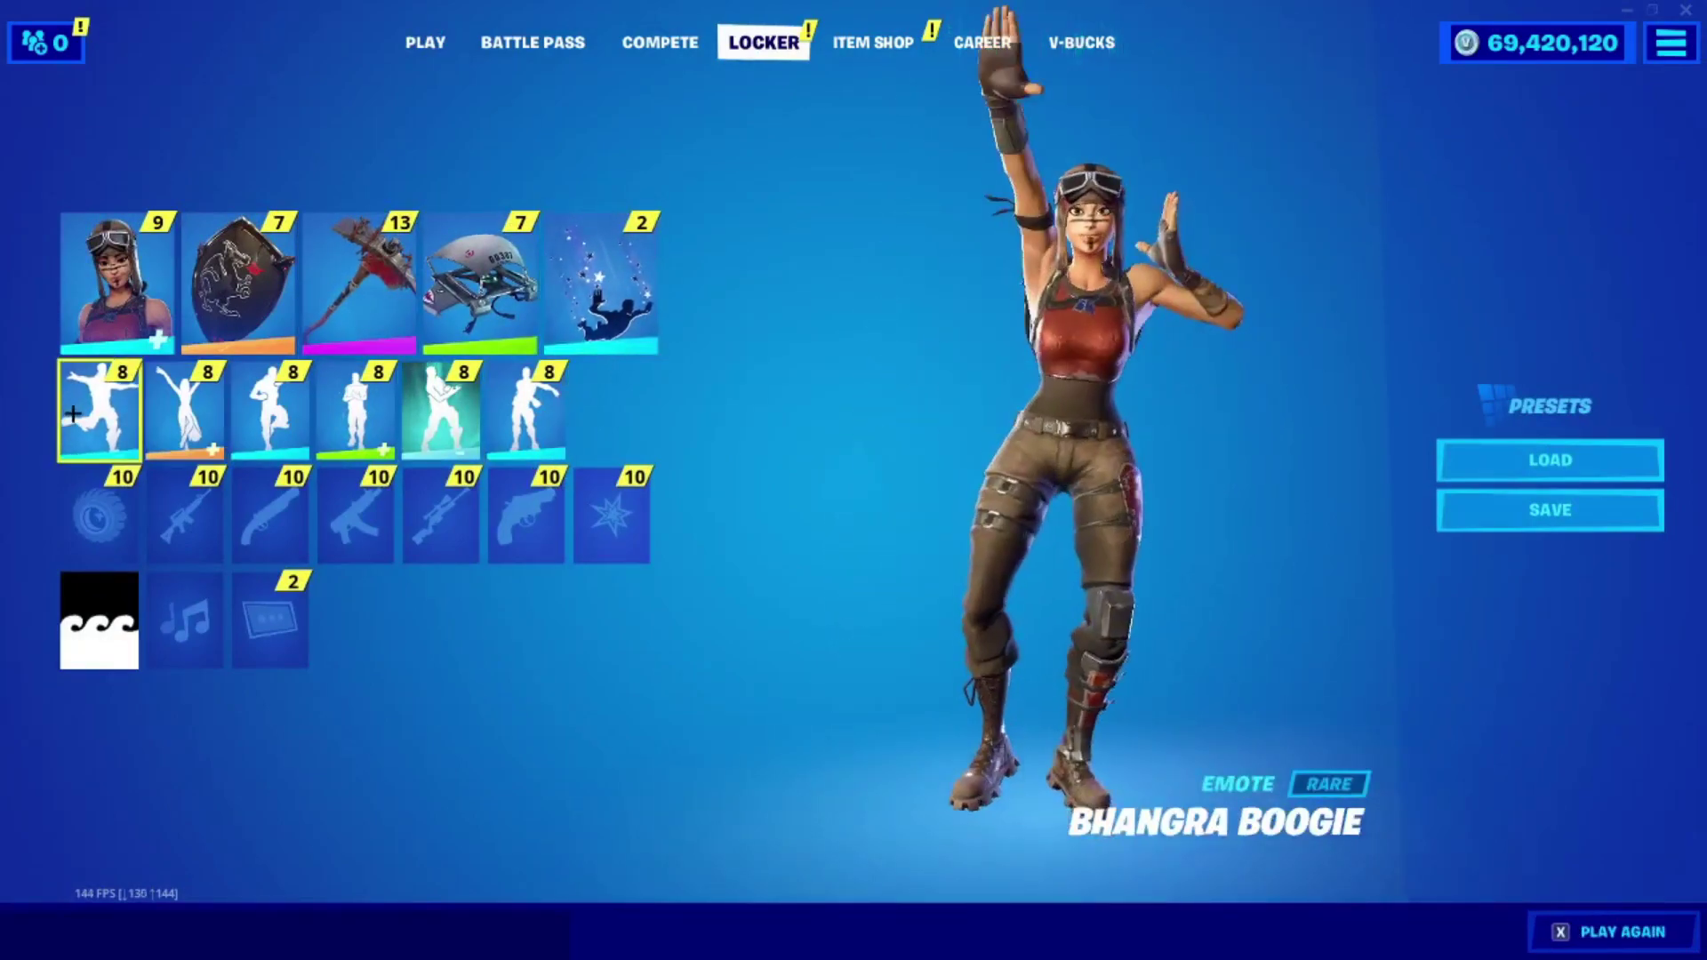
{"action": "left_click", "coordinate": [183, 416]}
{"action": "left_click", "coordinate": [278, 424]}
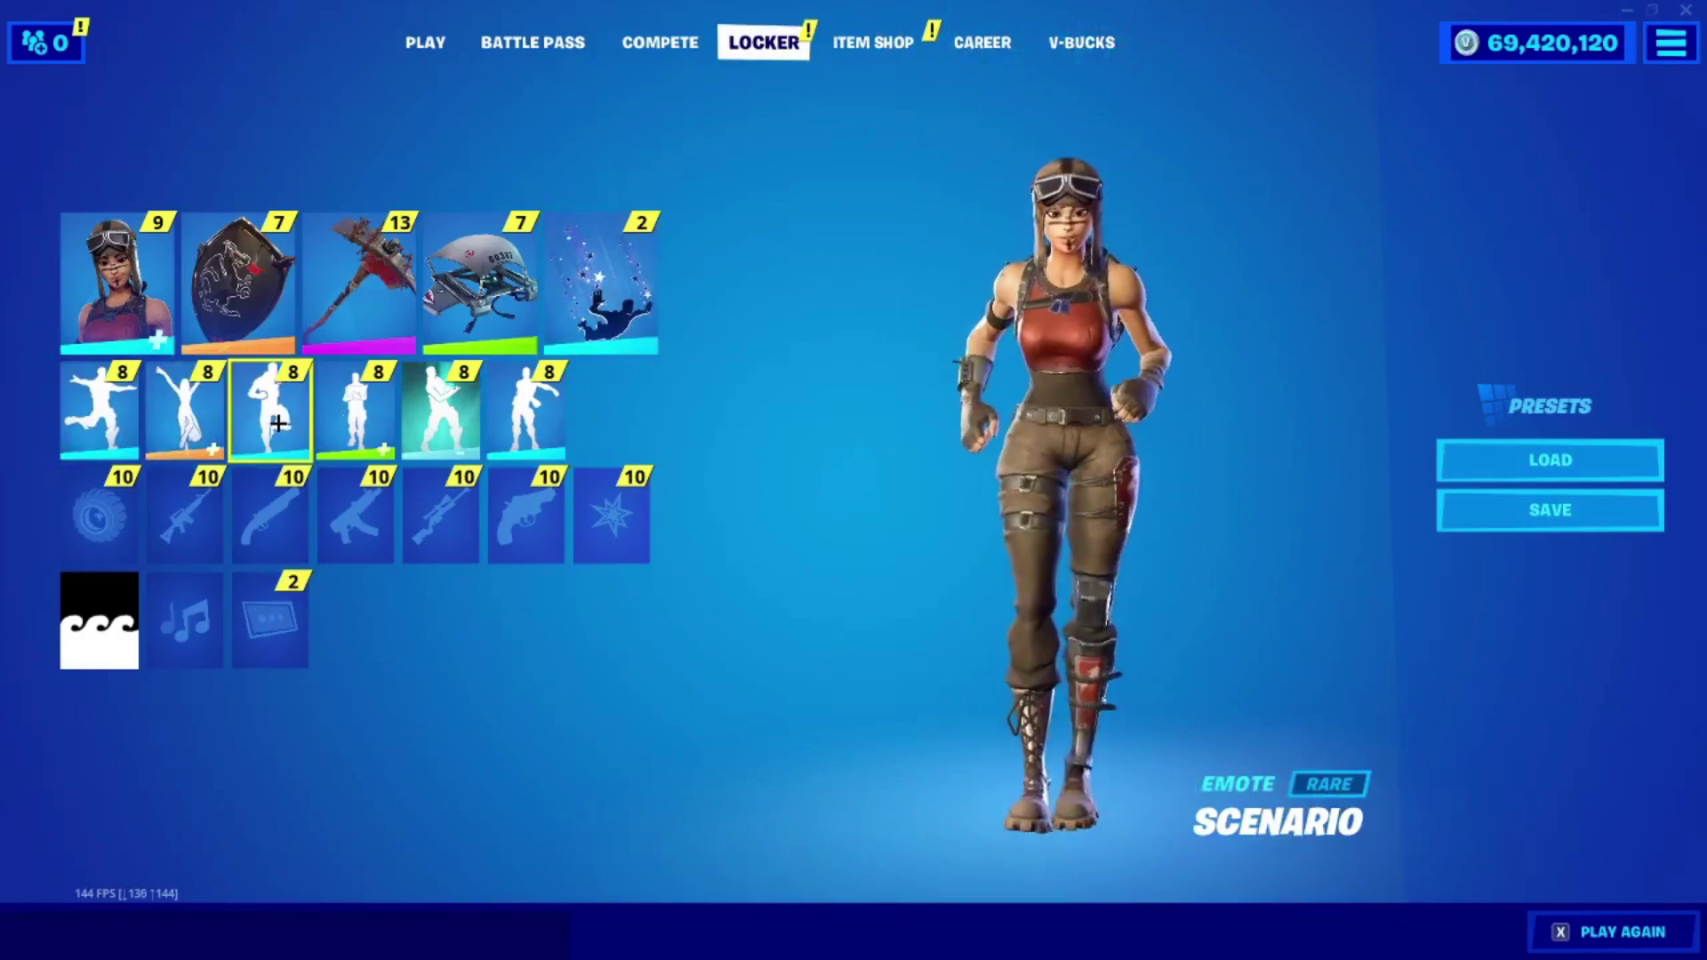
{"action": "left_click", "coordinate": [356, 419]}
{"action": "left_click", "coordinate": [421, 413]}
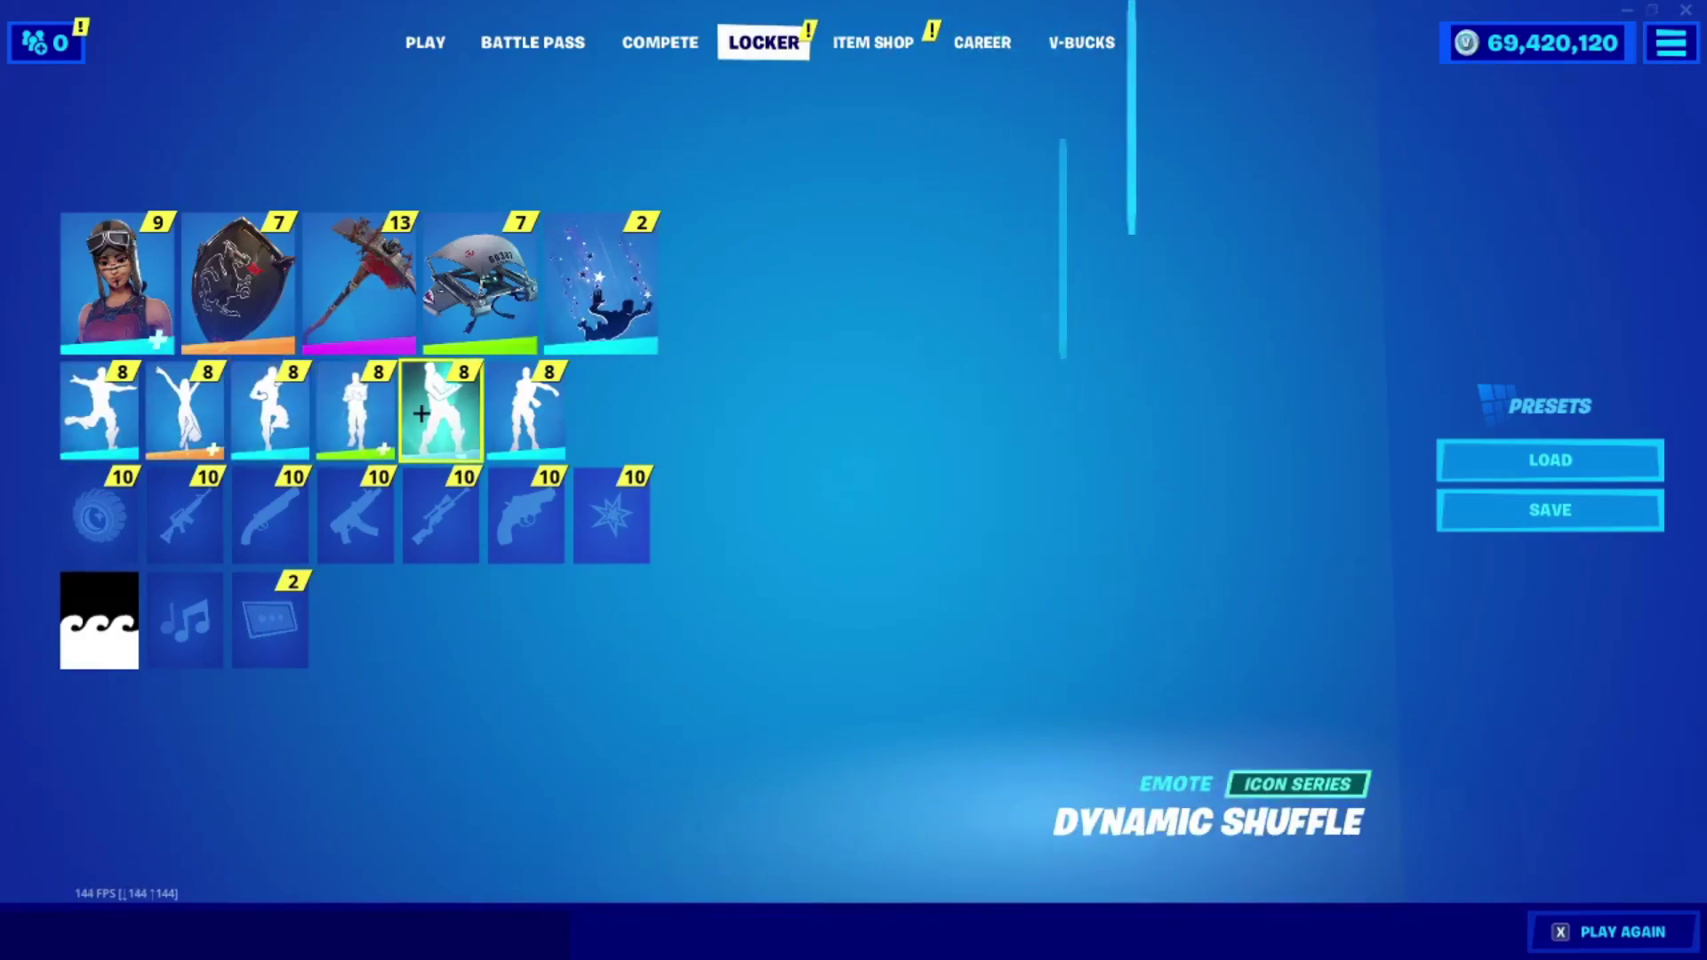
{"action": "left_click", "coordinate": [525, 413]}
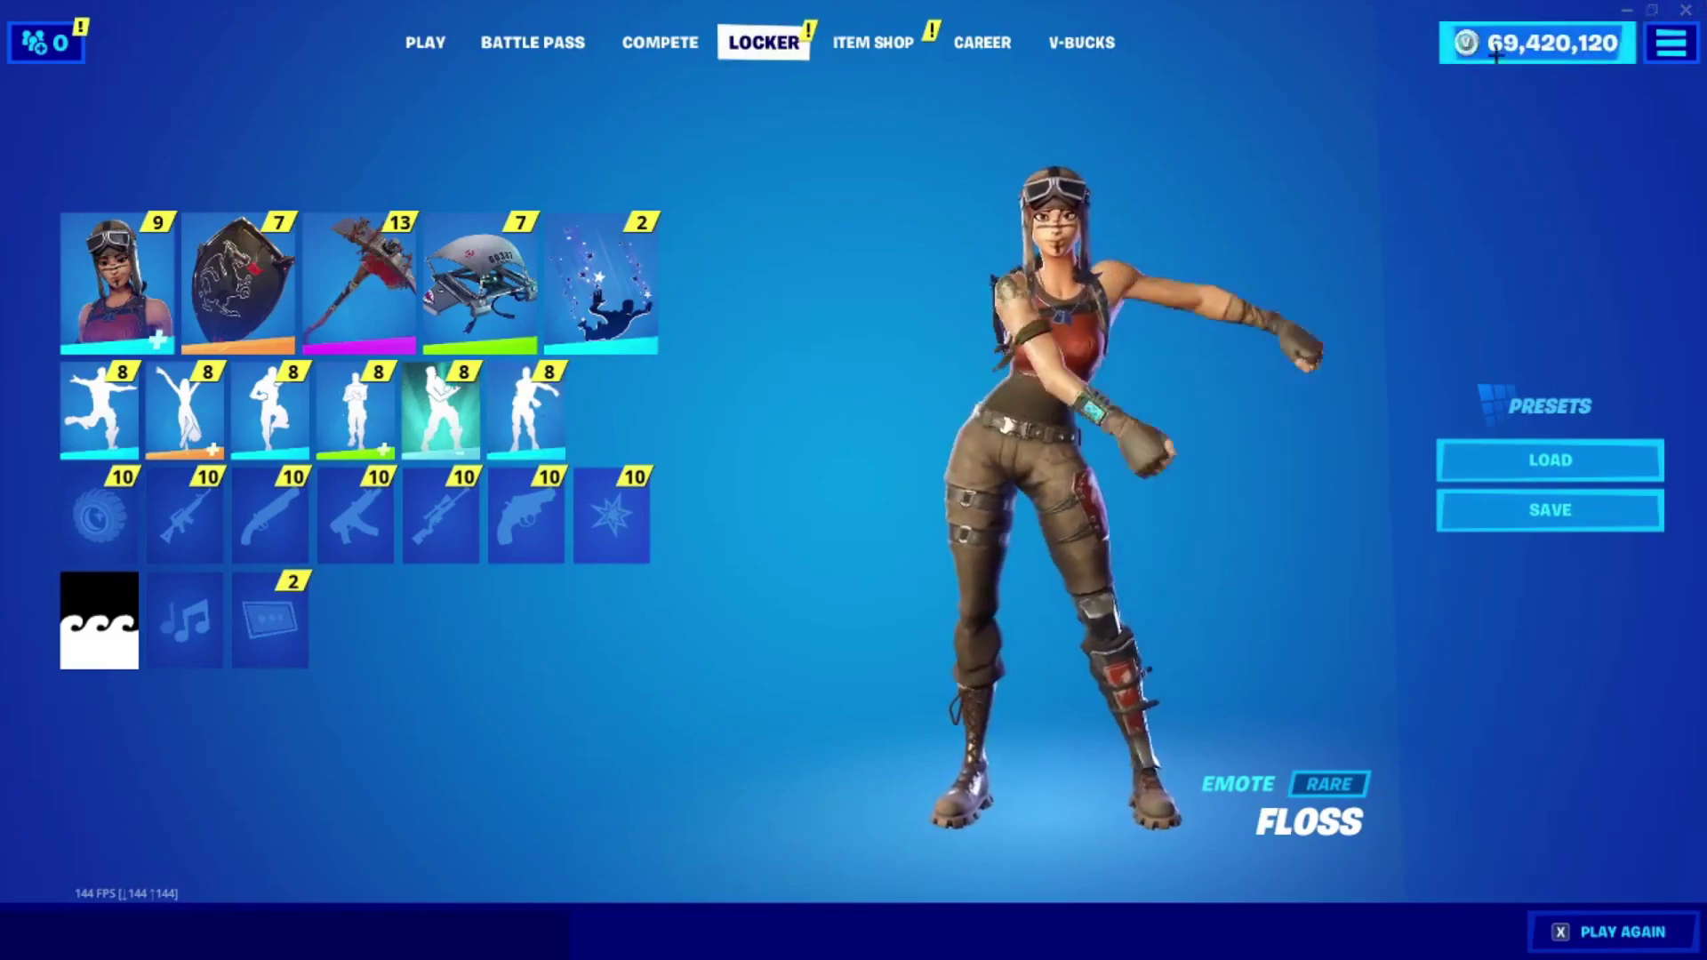
{"action": "left_click", "coordinate": [873, 41]}
{"action": "left_click", "coordinate": [416, 45]}
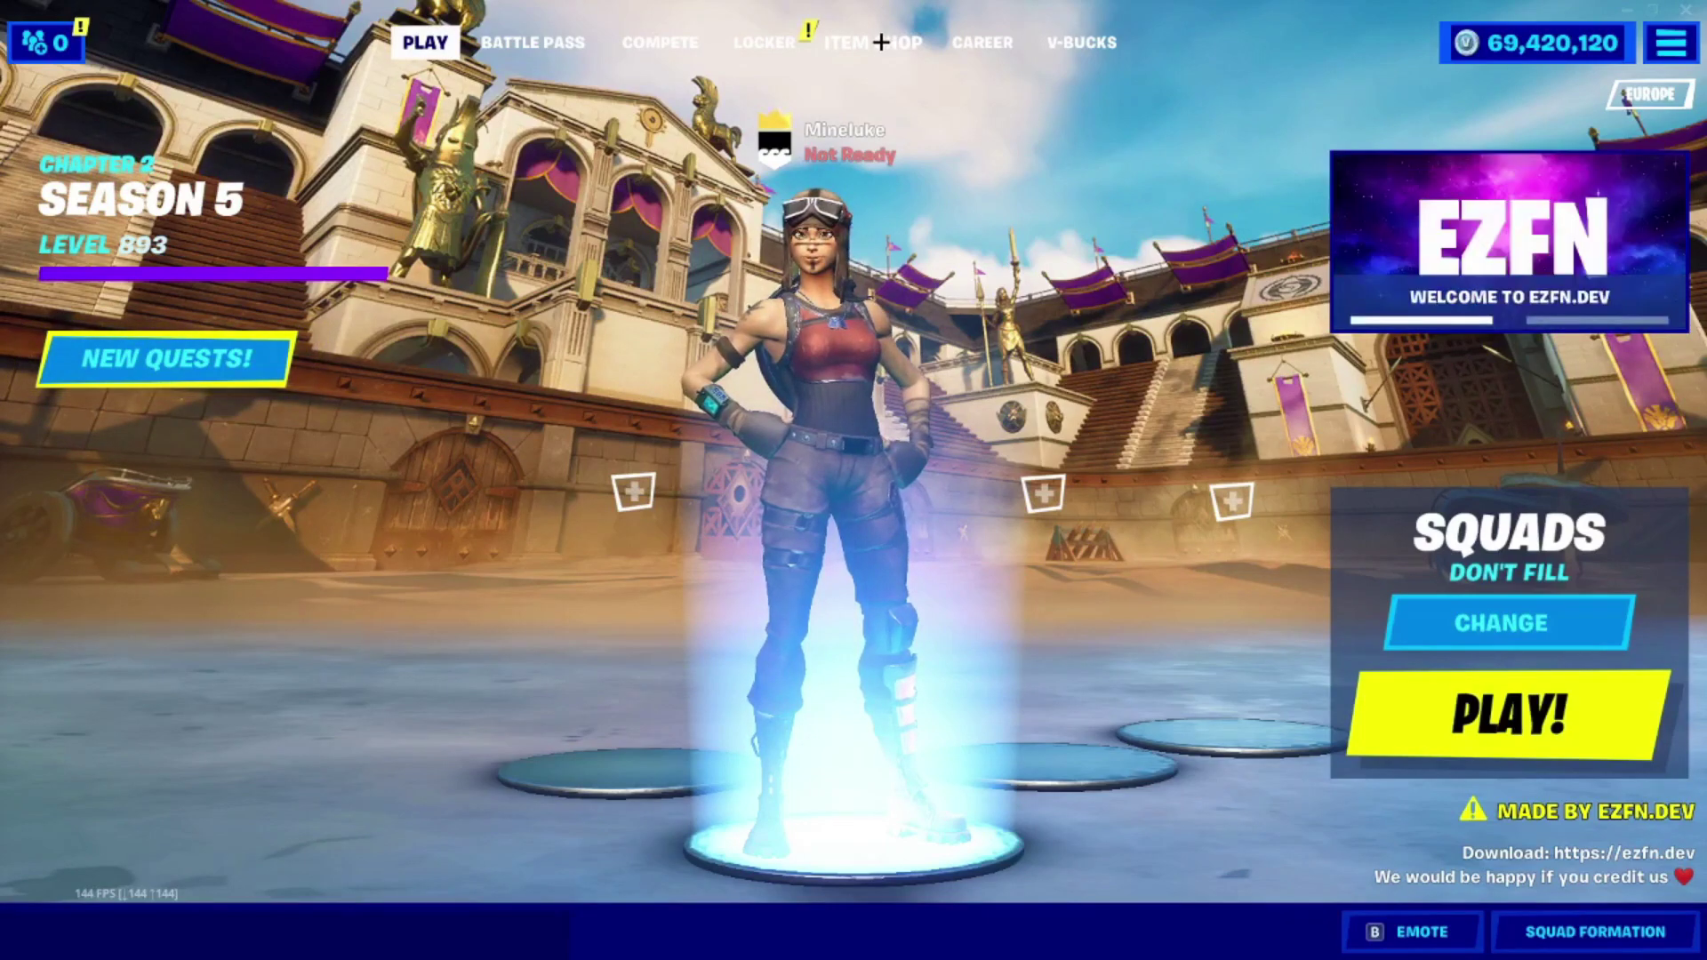
Browse the owned outfits and back blings in the Locker without changing them.
{"action": "left_click", "coordinate": [779, 40]}
{"action": "left_click", "coordinate": [118, 280]}
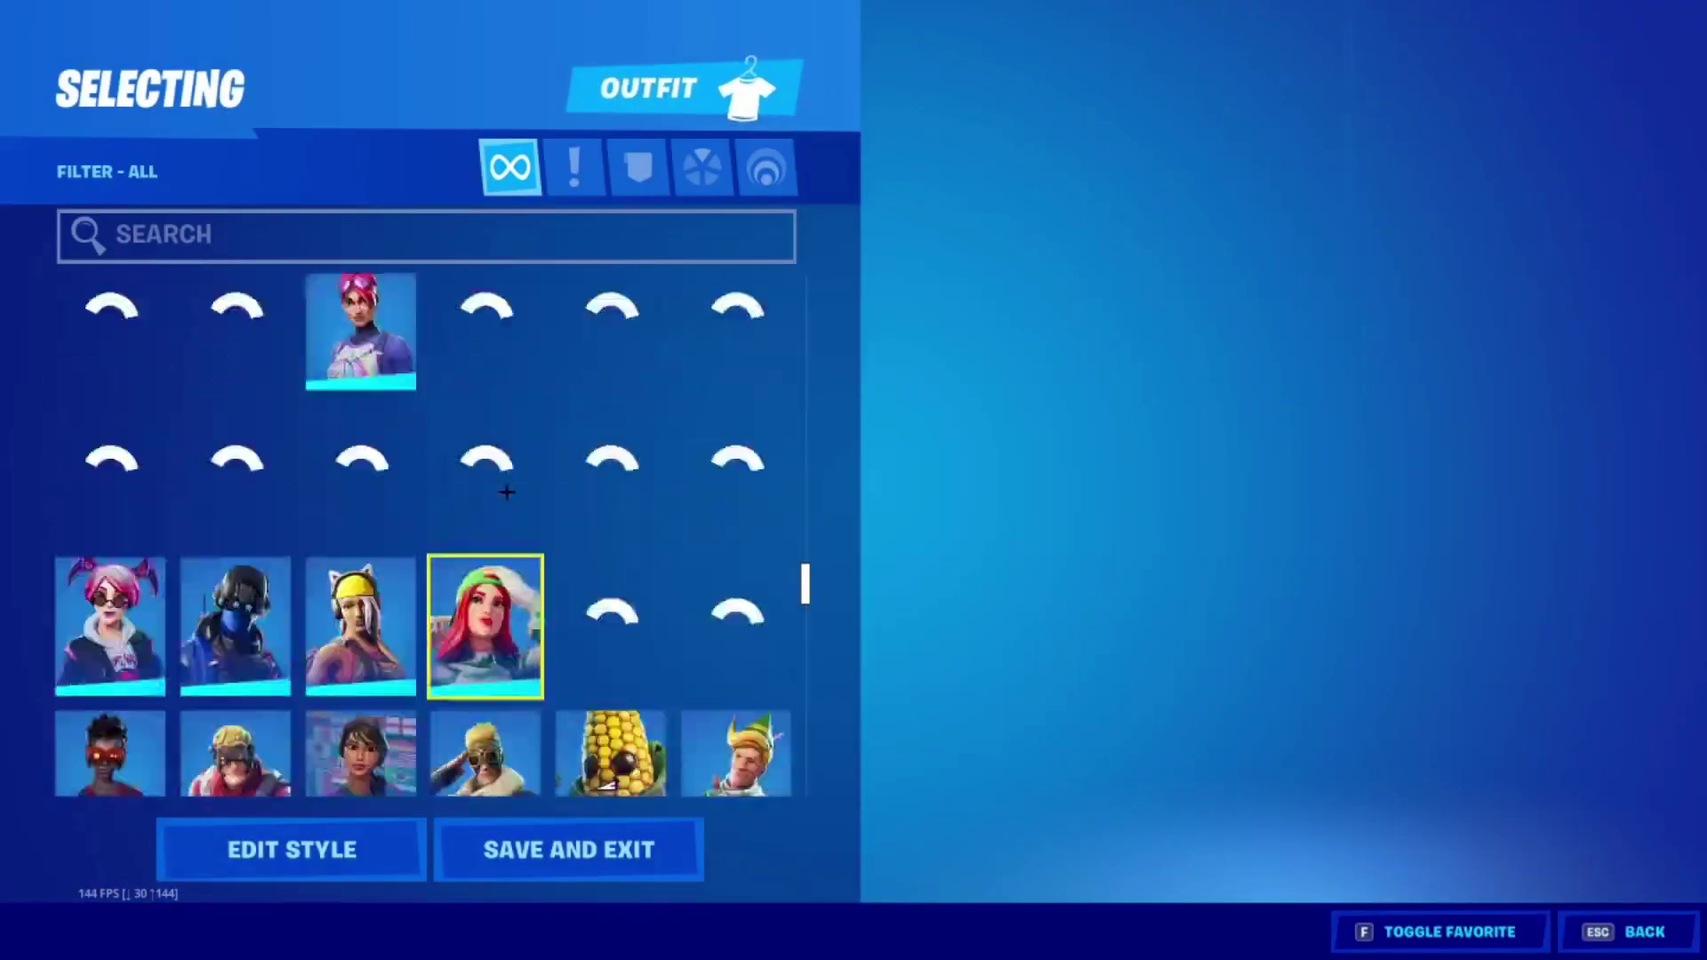
{"action": "mouse_move", "coordinate": [804, 583]}
{"action": "left_mouse_down"}
{"action": "mouse_move", "coordinate": [809, 296]}
{"action": "mouse_move", "coordinate": [787, 605]}
{"action": "left_mouse_up"}
{"action": "scroll", "coordinate": [791, 592], "scroll_direction": "down", "scroll_amount": 10}
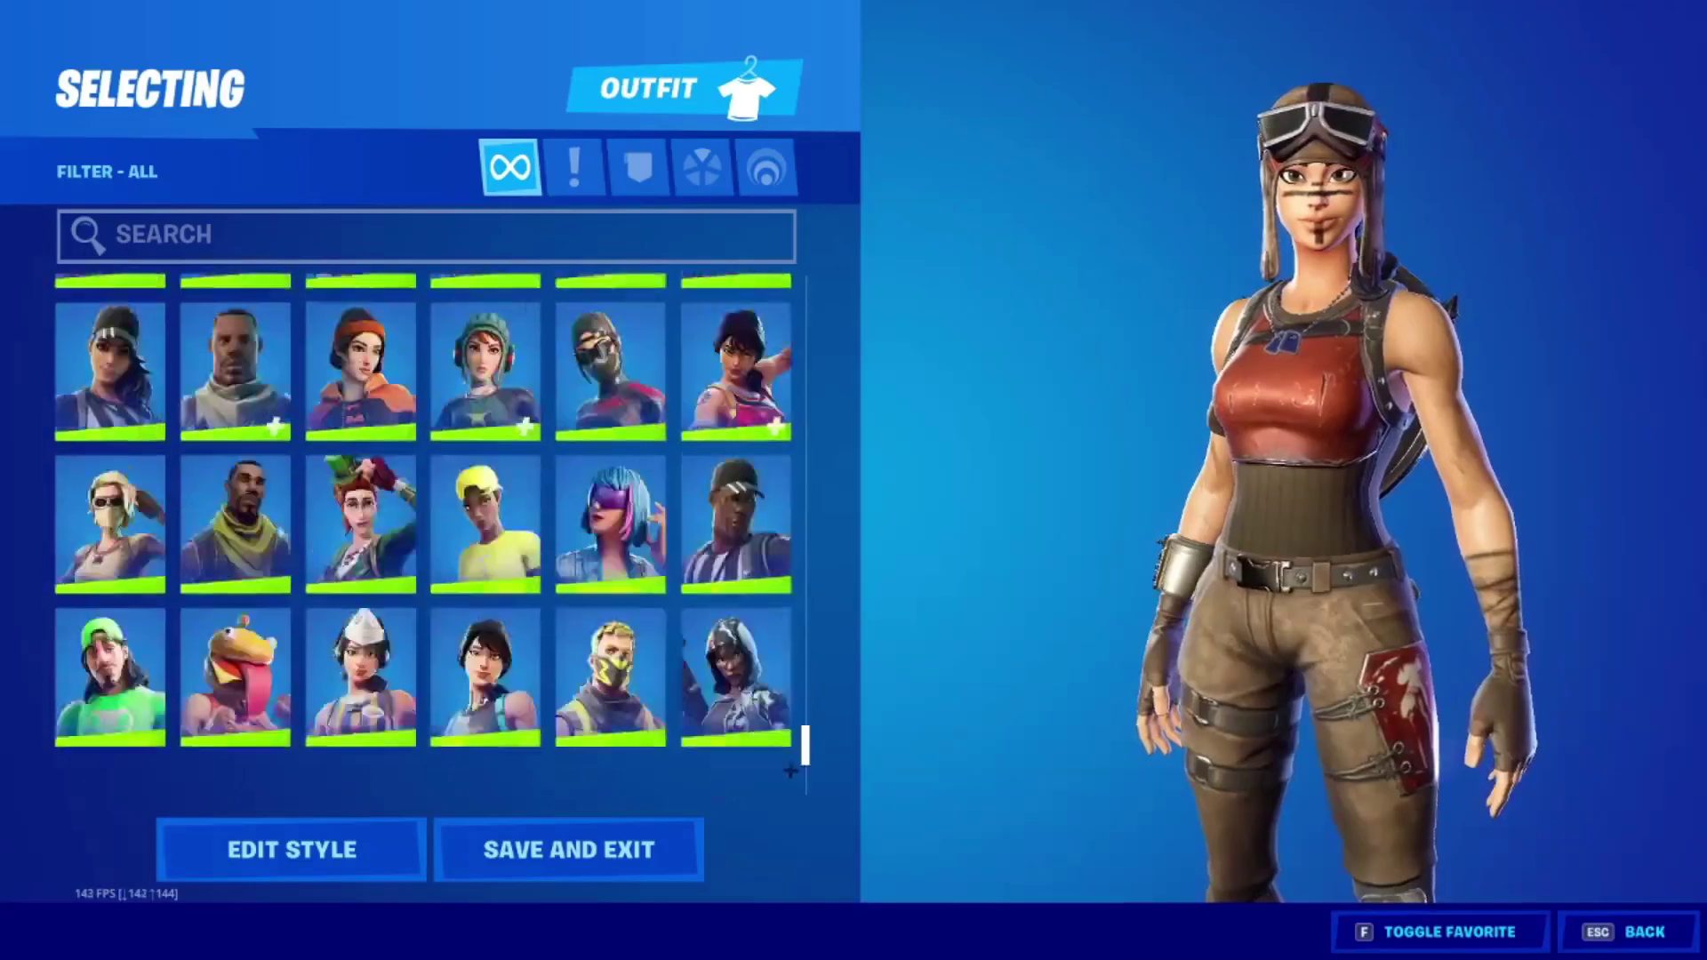
{"action": "scroll", "coordinate": [800, 578], "scroll_direction": "up", "scroll_amount": 15}
{"action": "scroll", "coordinate": [804, 571], "scroll_direction": "down", "scroll_amount": 10}
{"action": "scroll", "coordinate": [805, 587], "scroll_direction": "up", "scroll_amount": 12}
{"action": "scroll", "coordinate": [808, 623], "scroll_direction": "down", "scroll_amount": 6}
{"action": "scroll", "coordinate": [805, 622], "scroll_direction": "up", "scroll_amount": 2}
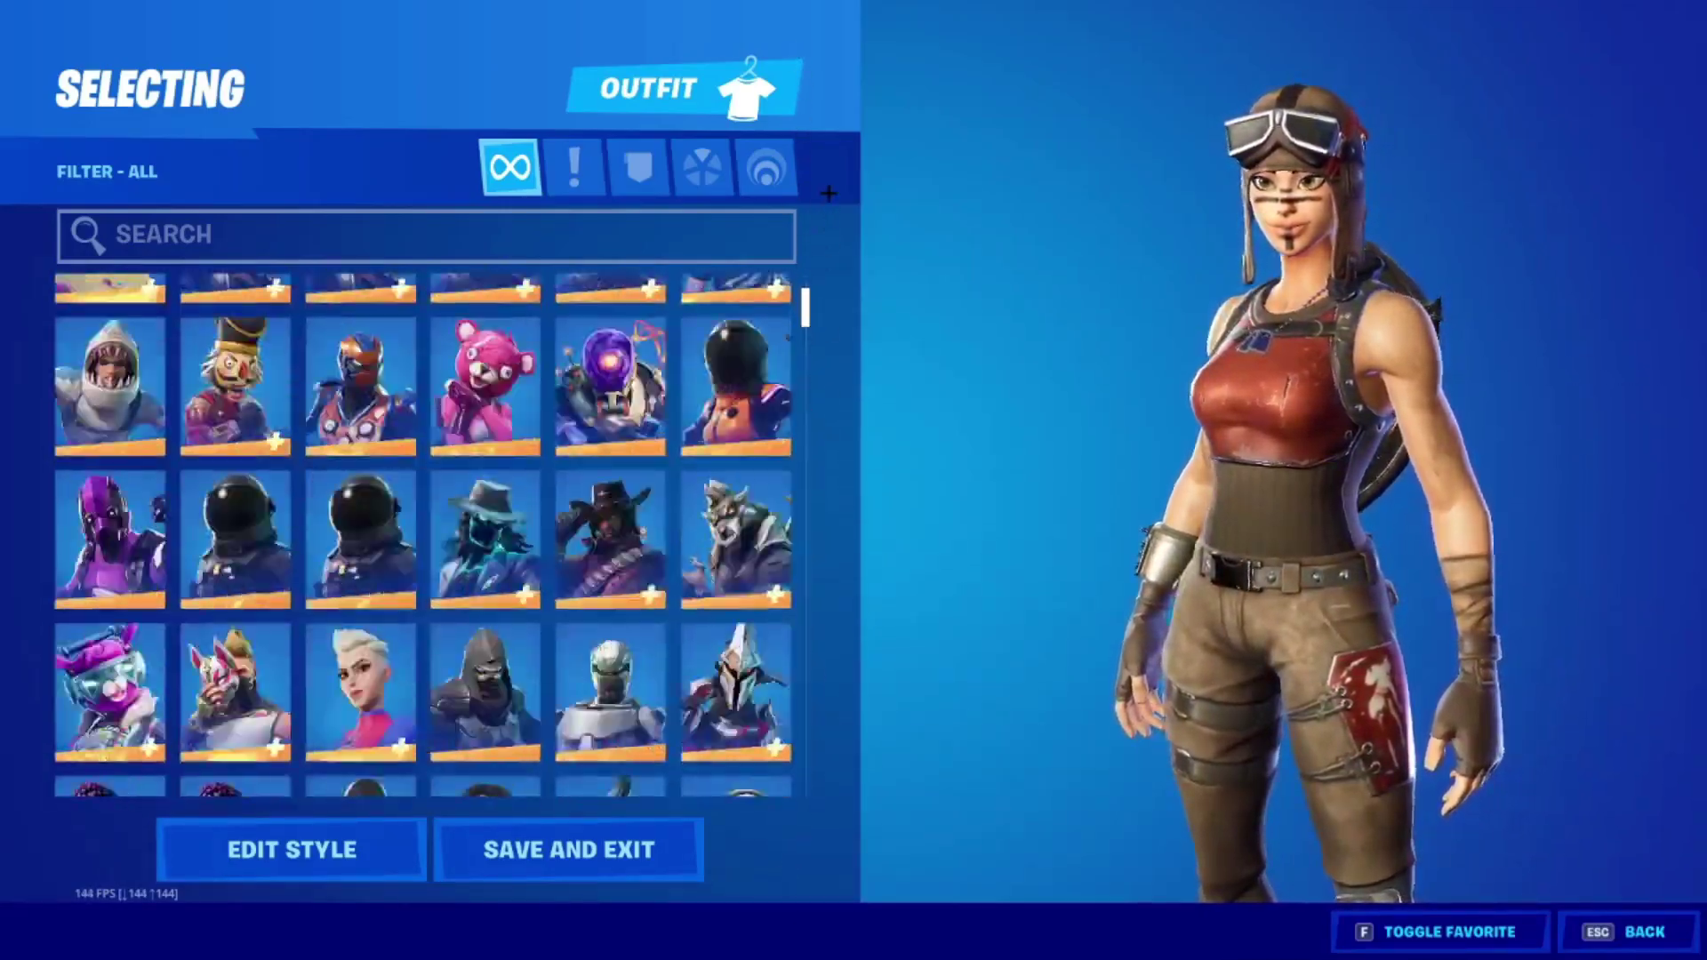
{"action": "key", "text": "Escape"}
{"action": "left_click", "coordinate": [248, 275]}
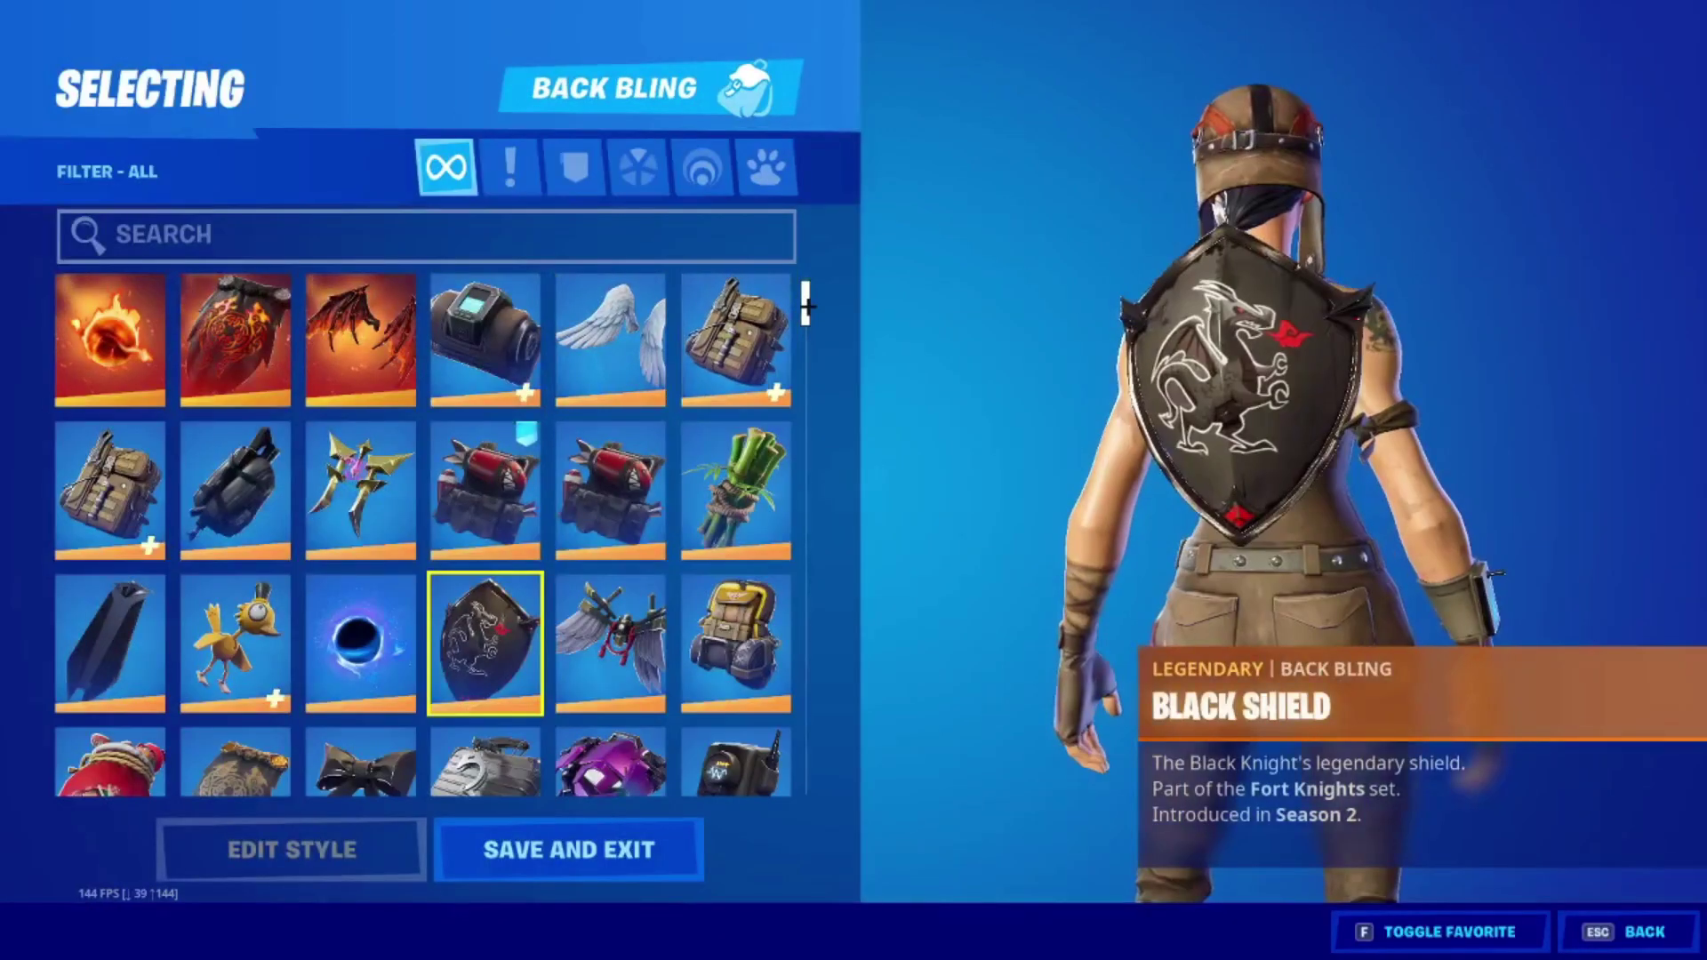
{"action": "scroll", "coordinate": [816, 405], "scroll_direction": "up", "scroll_amount": 2}
{"action": "scroll", "coordinate": [819, 405], "scroll_direction": "down", "scroll_amount": 10}
{"action": "scroll", "coordinate": [818, 405], "scroll_direction": "down", "scroll_amount": 3}
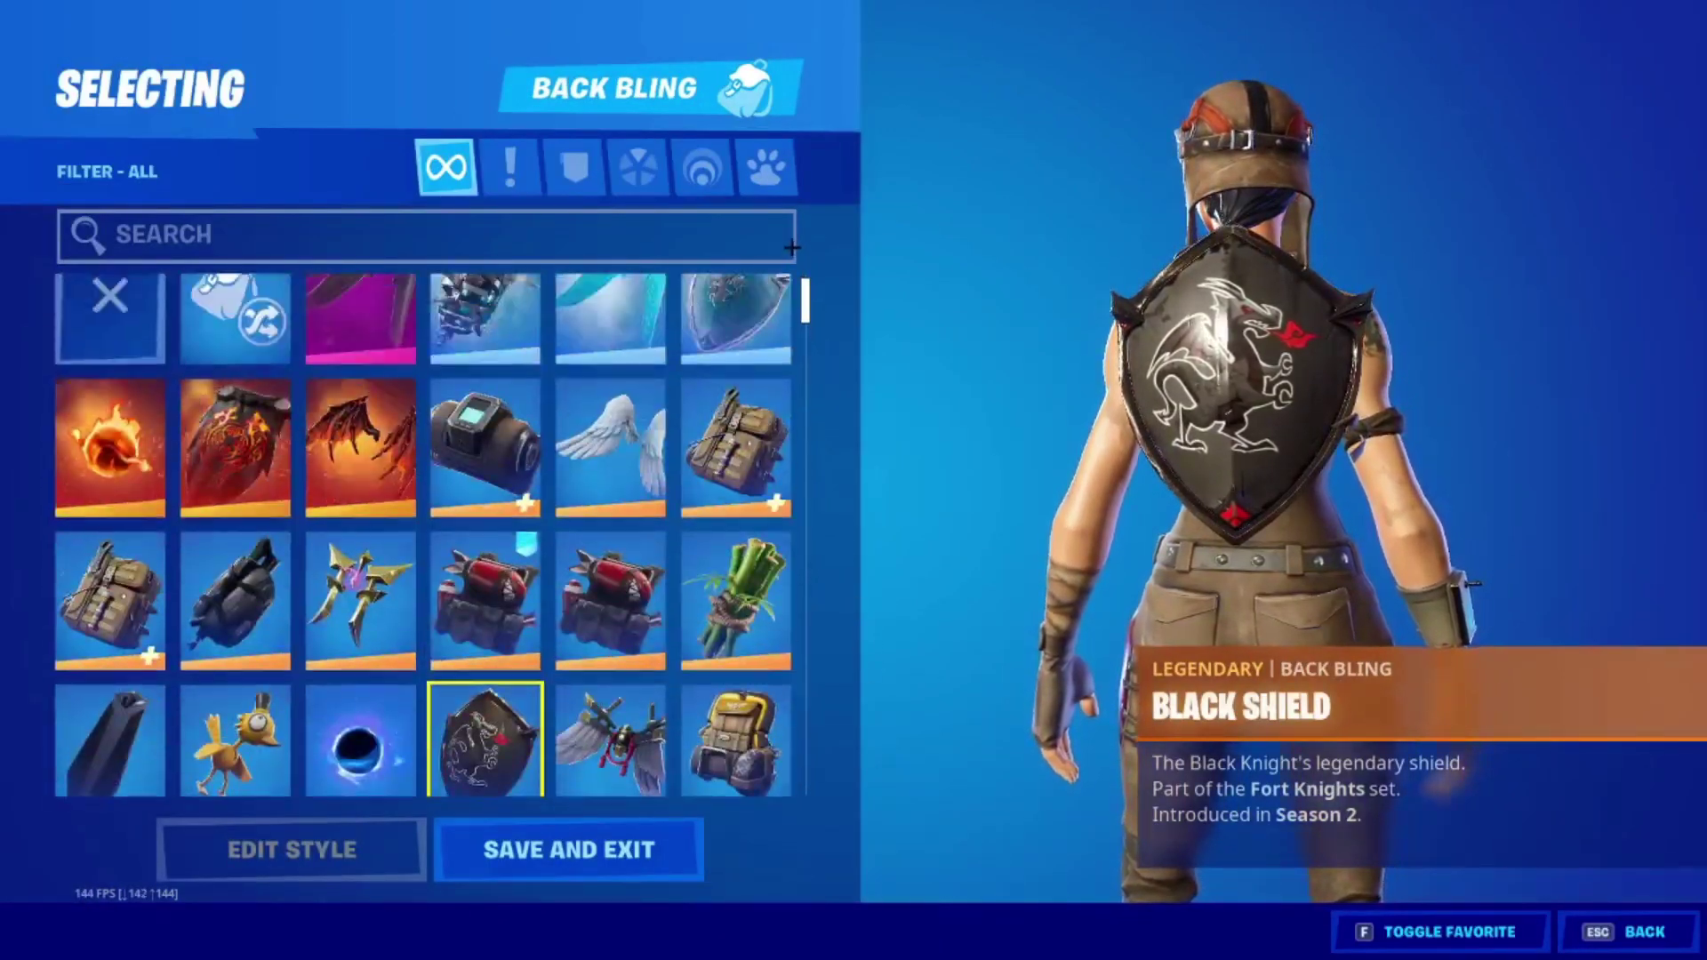
{"action": "key", "text": "Escape"}
Browse the owned harvesting tools, gliders, contrails, wraps and emotes without equipping any.
{"action": "left_click", "coordinate": [362, 274]}
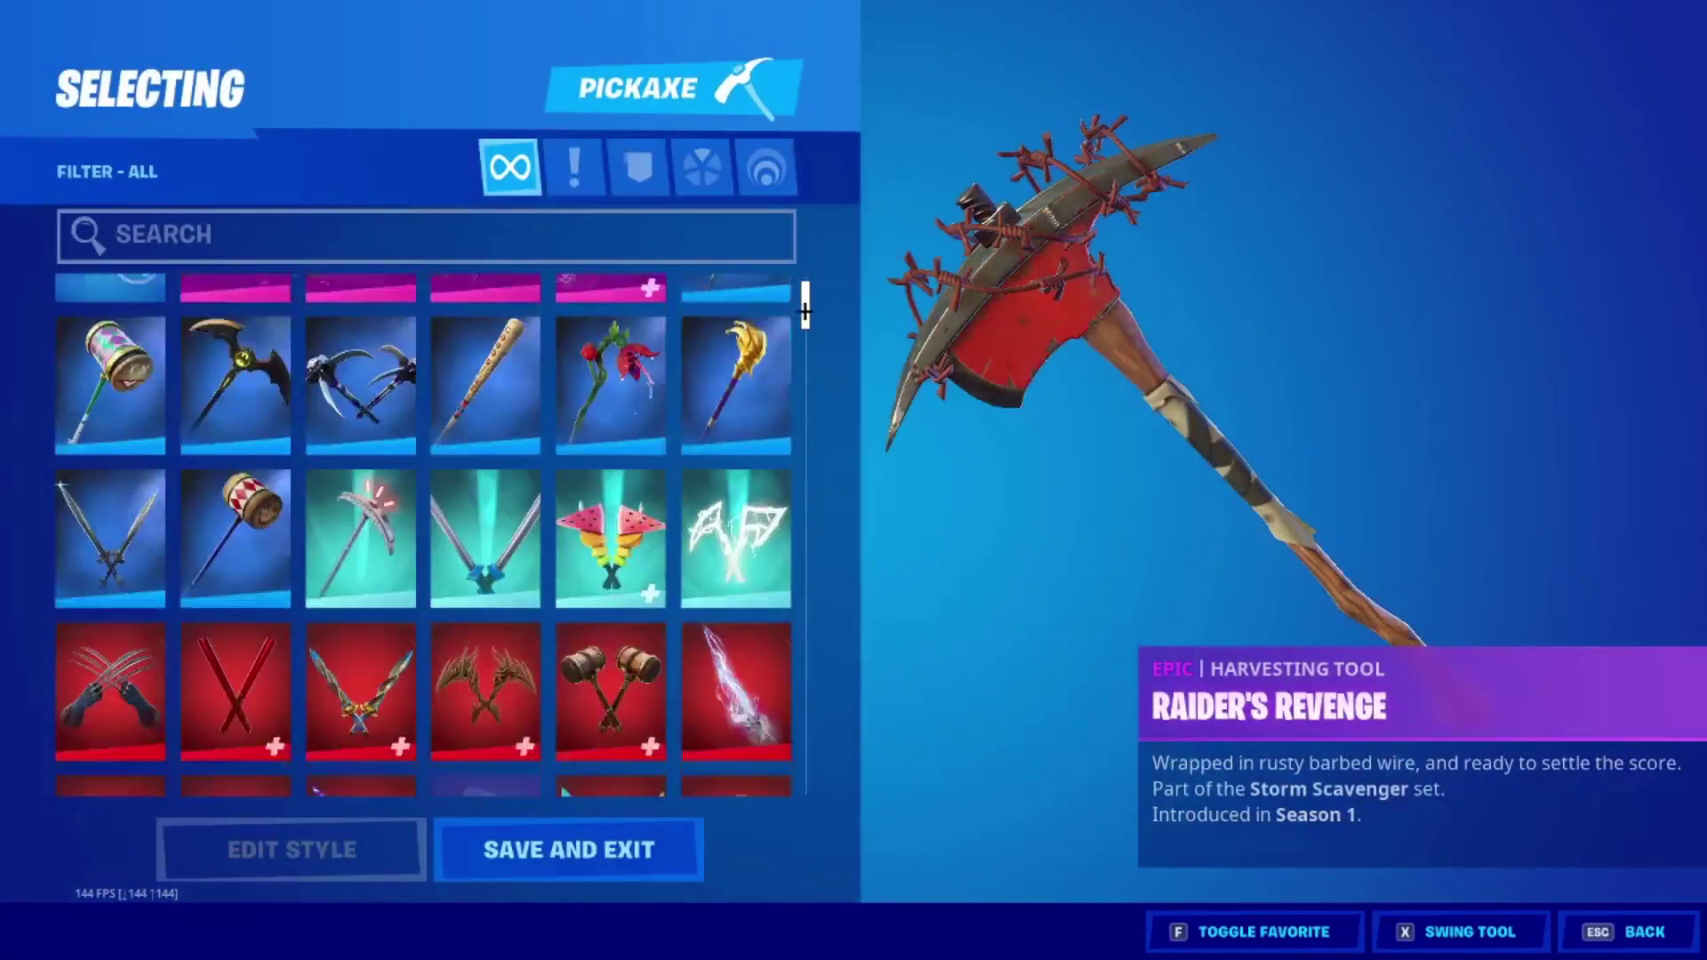
{"action": "key", "text": "Escape"}
{"action": "left_click", "coordinate": [478, 275]}
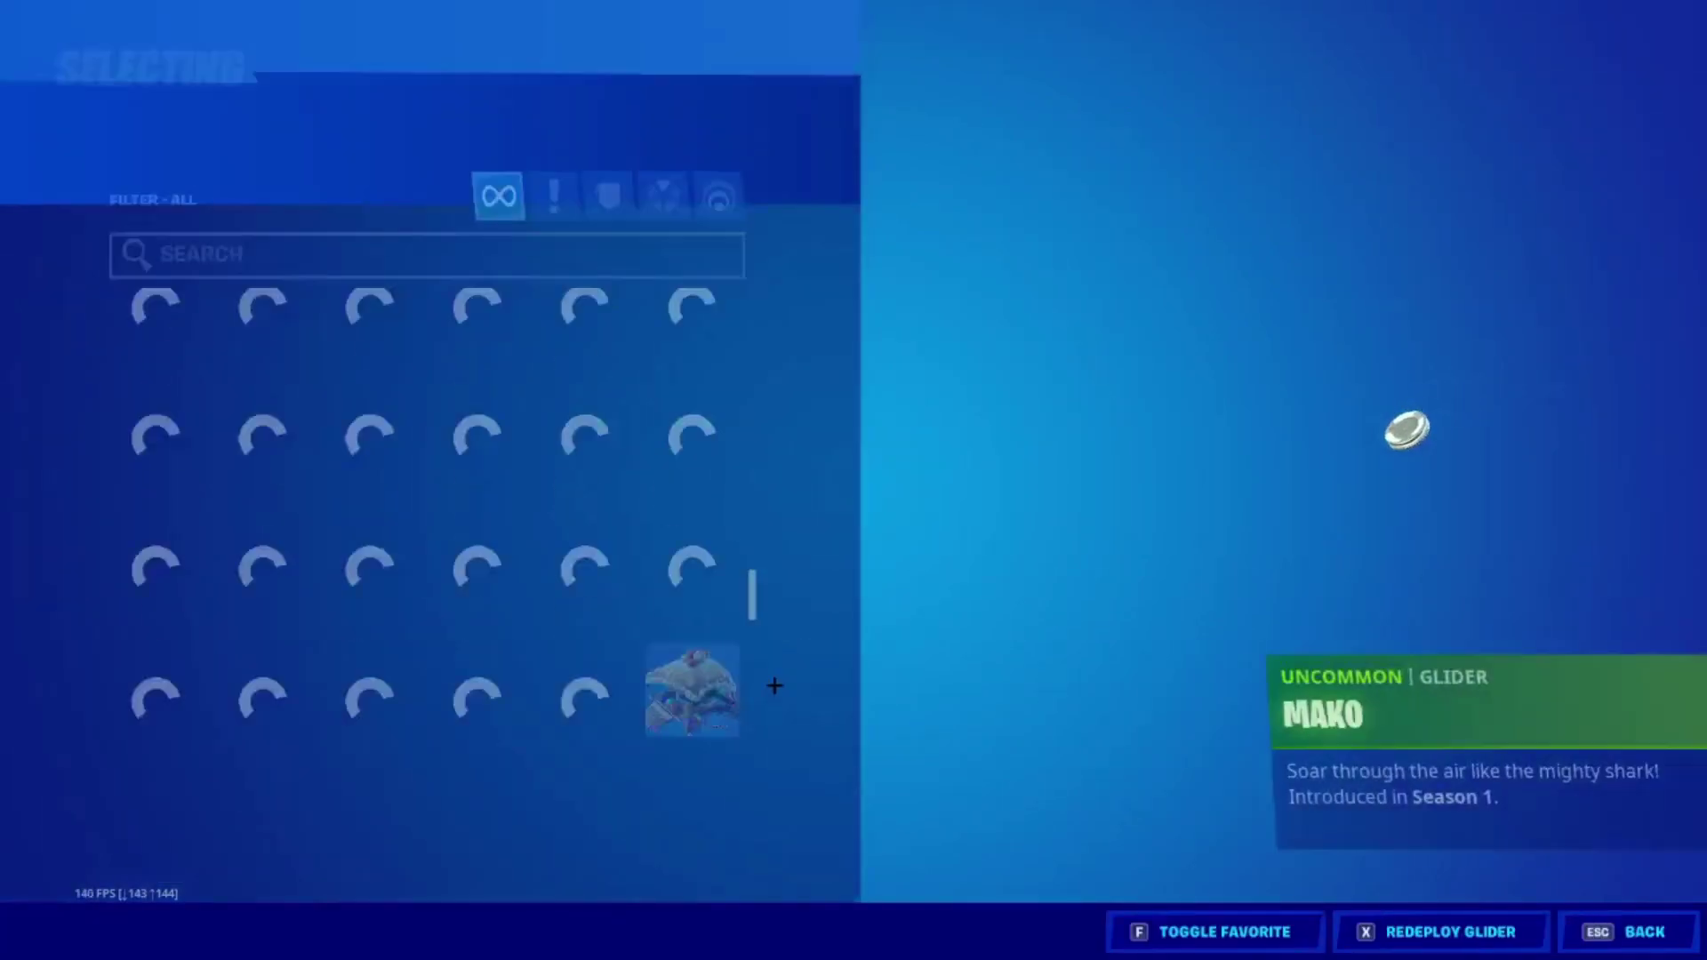
{"action": "scroll", "coordinate": [806, 562], "scroll_direction": "up", "scroll_amount": 8}
{"action": "scroll", "coordinate": [810, 622], "scroll_direction": "down", "scroll_amount": 8}
{"action": "key", "text": "Escape"}
{"action": "left_click", "coordinate": [810, 365]}
{"action": "scroll", "coordinate": [809, 364], "scroll_direction": "down", "scroll_amount": 8}
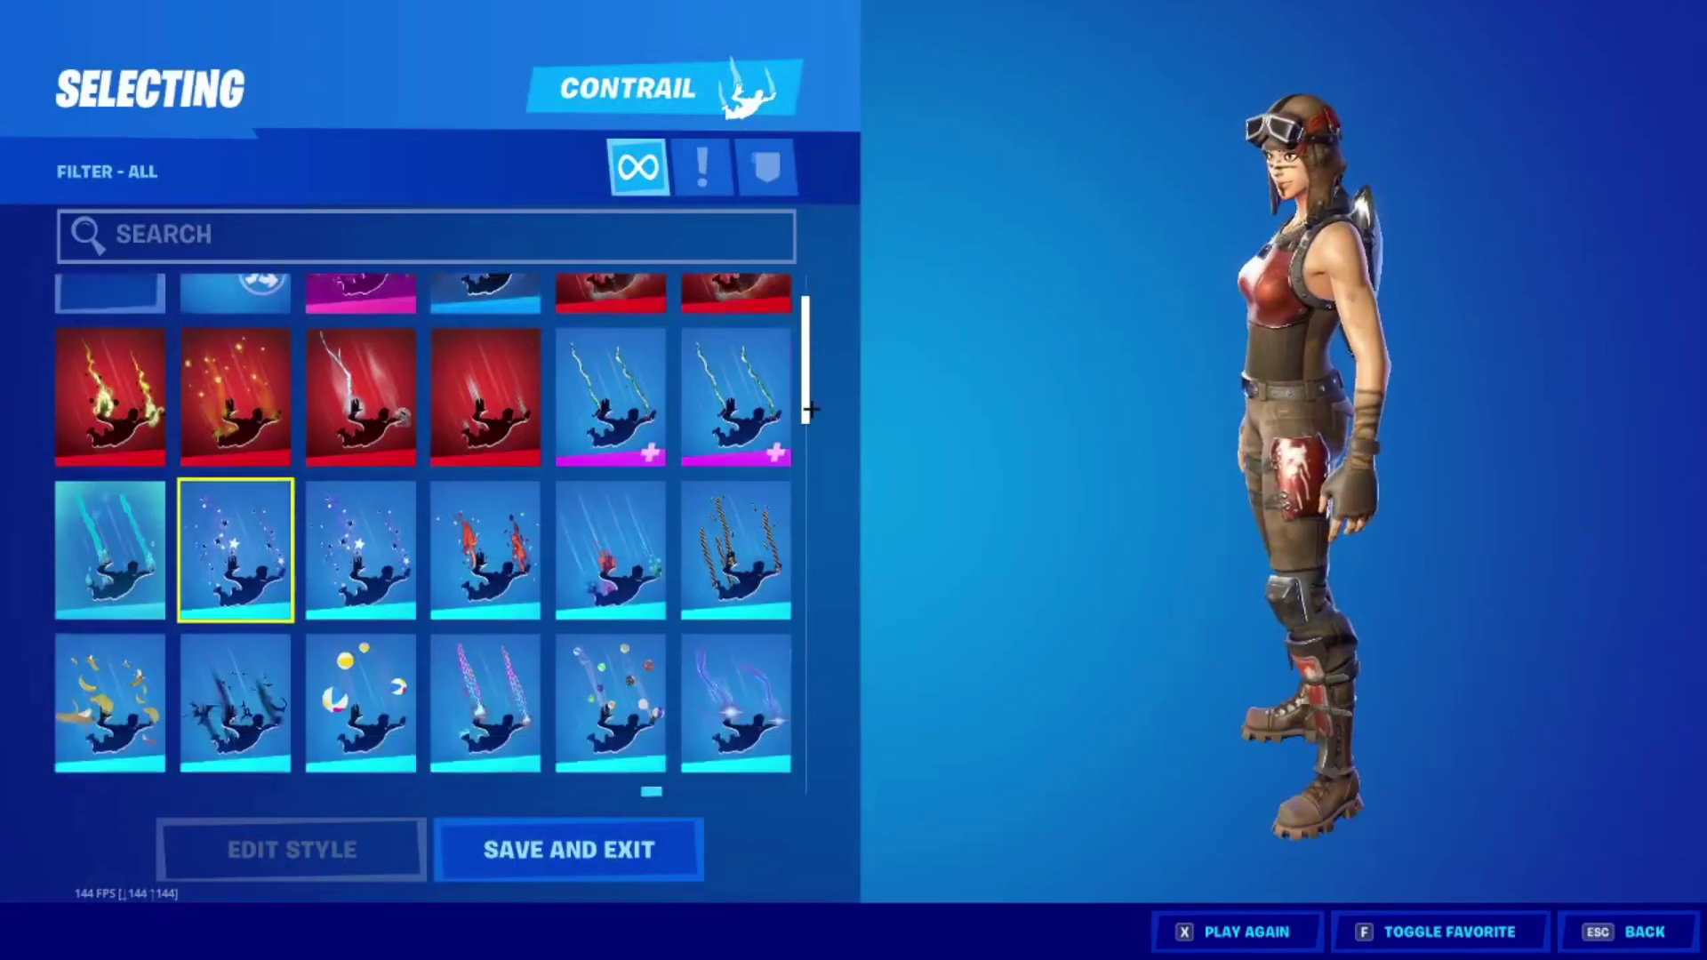
{"action": "key", "text": "Escape"}
{"action": "left_click", "coordinate": [816, 353]}
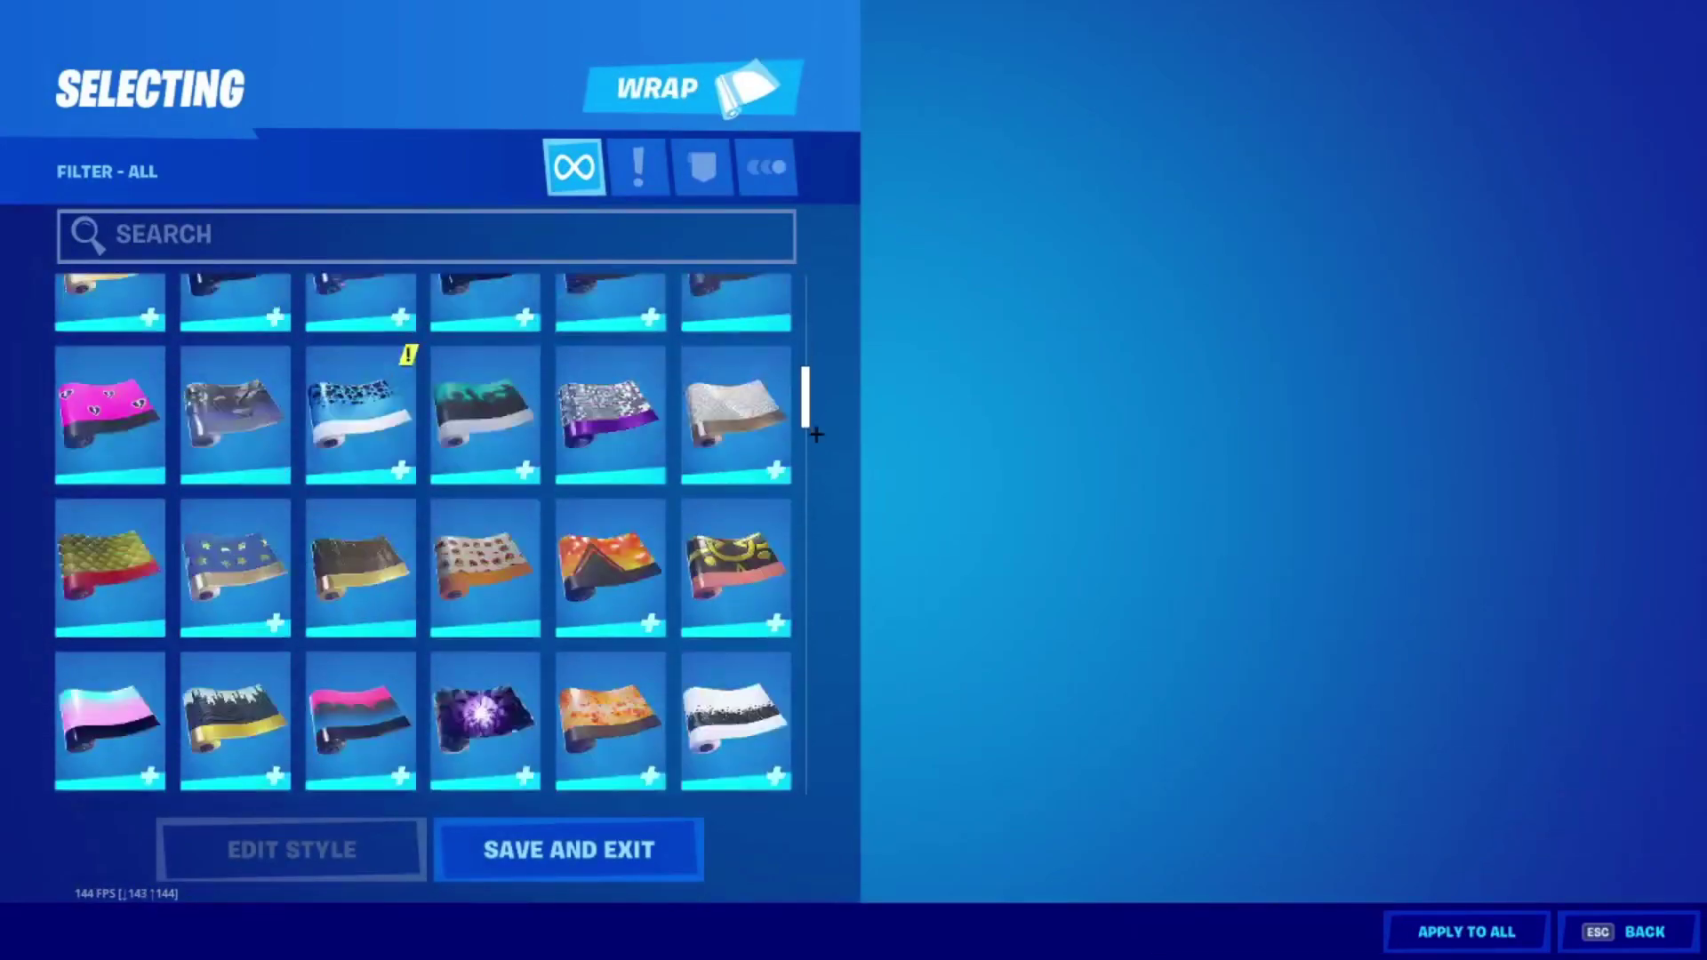
{"action": "key", "text": "Escape"}
{"action": "left_click", "coordinate": [806, 412]}
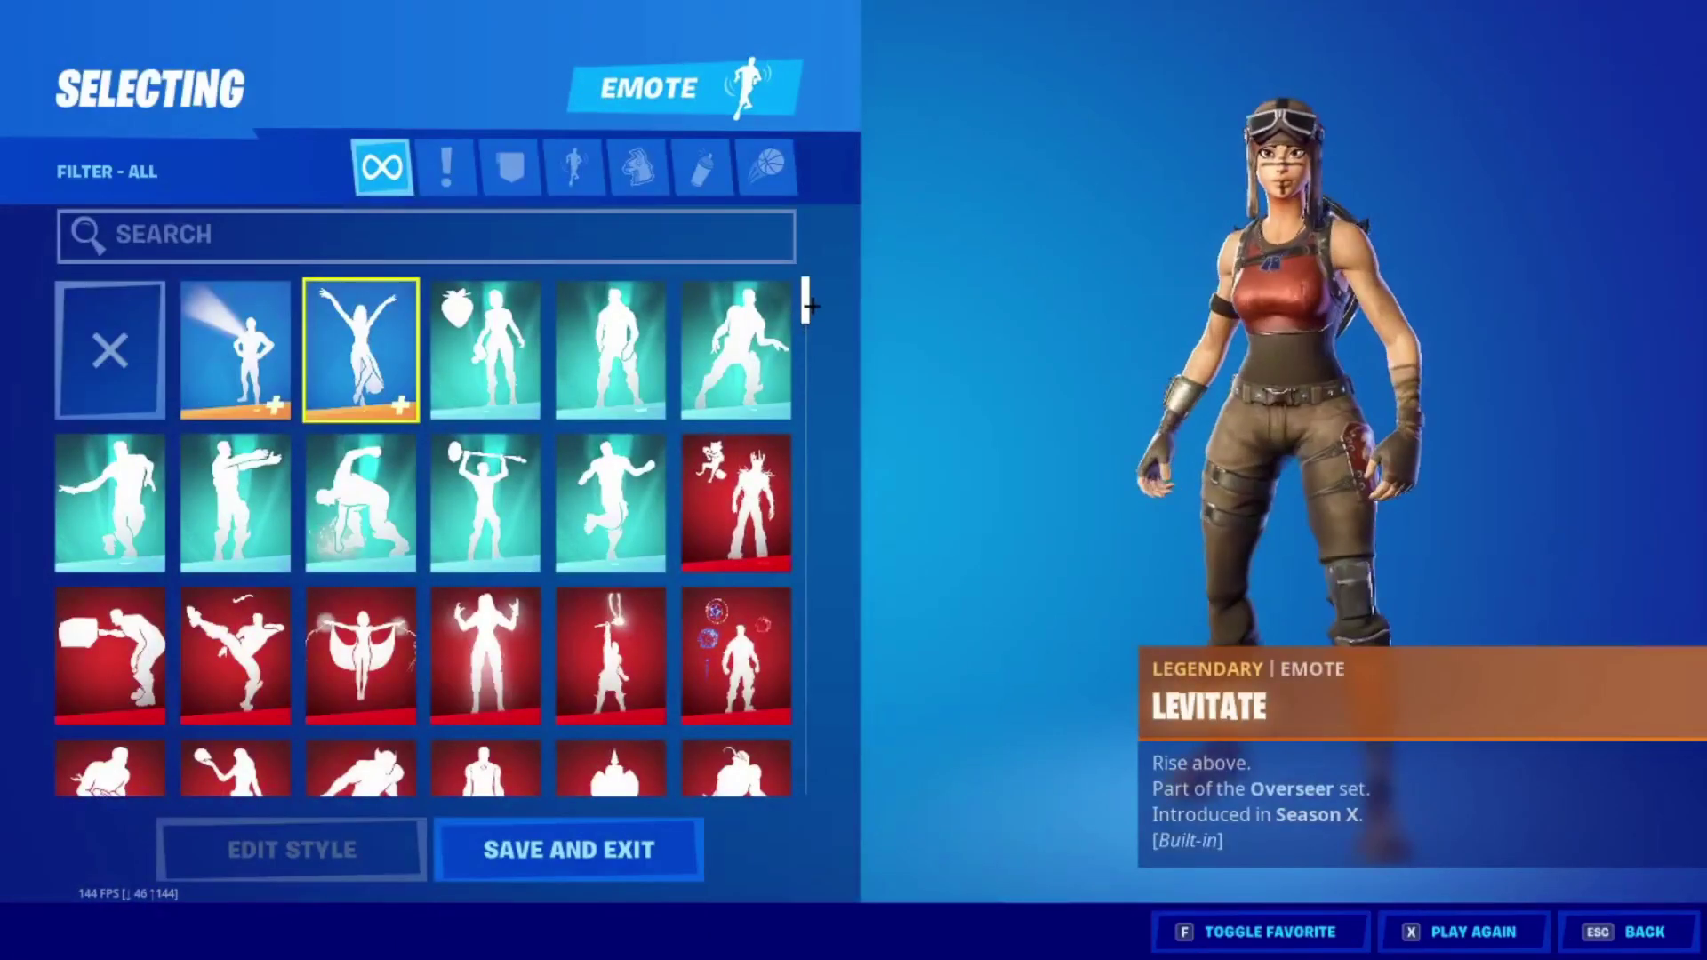
{"action": "scroll", "coordinate": [806, 412], "scroll_direction": "down", "scroll_amount": 3}
{"action": "scroll", "coordinate": [806, 412], "scroll_direction": "down", "scroll_amount": 15}
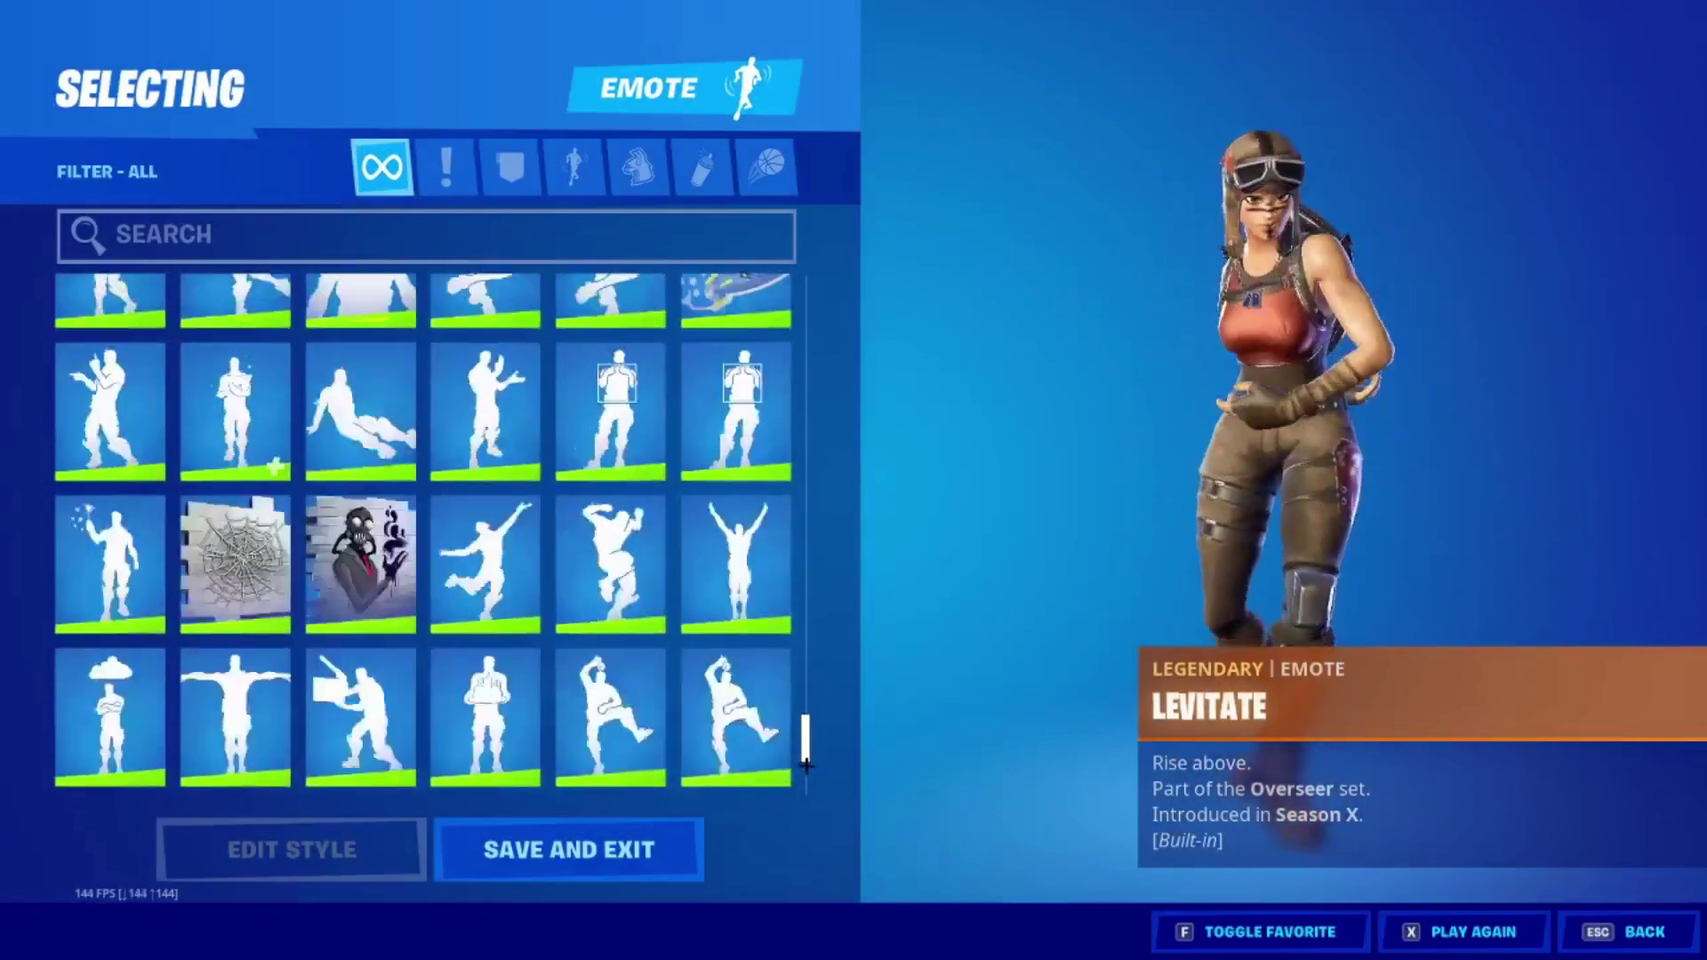
{"action": "key", "text": "Escape"}
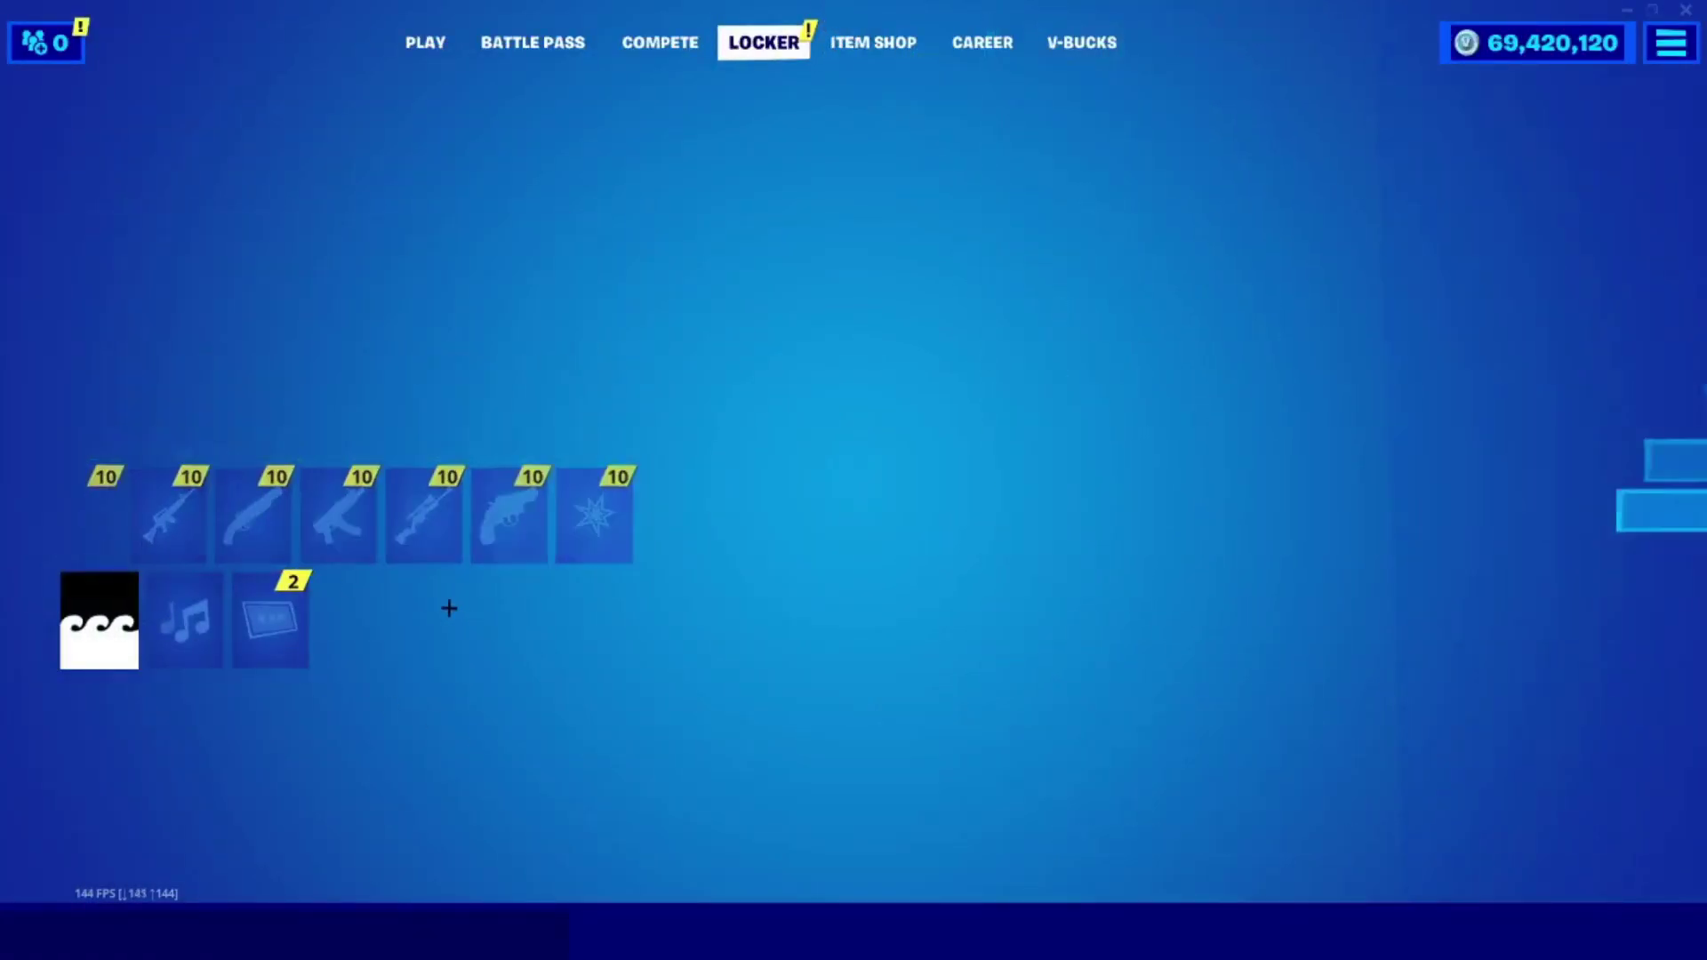
Look through the music tracks, loading screens and banner icons, then return to the lobby.
{"action": "left_click", "coordinate": [178, 621]}
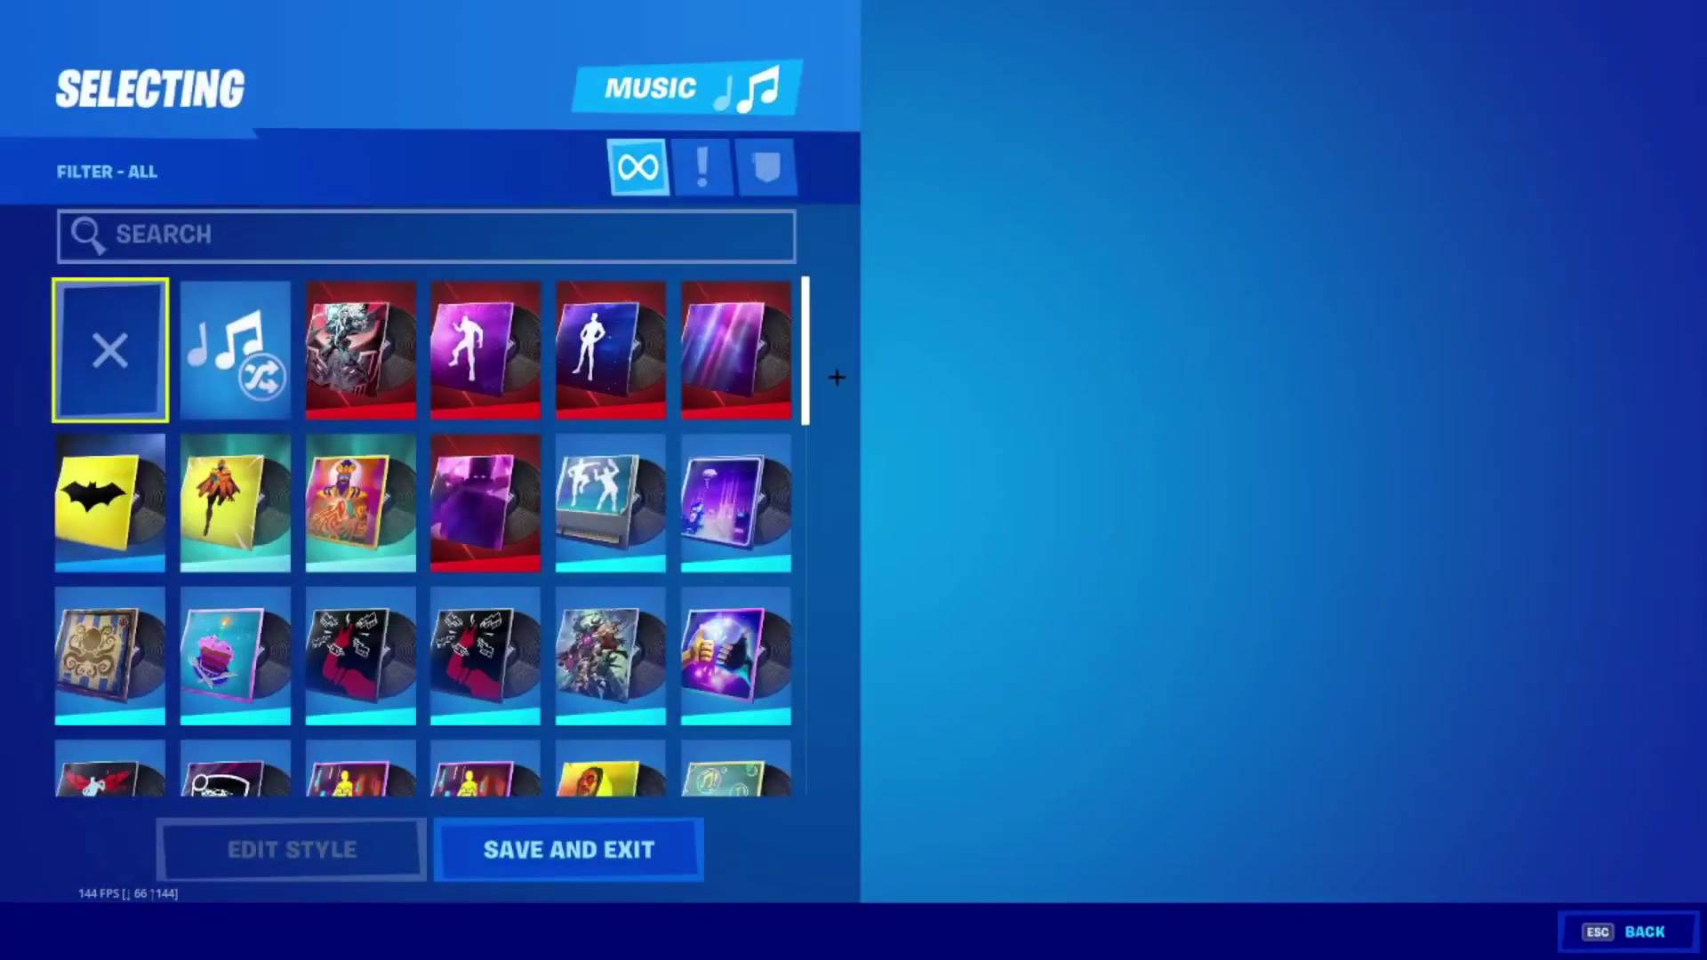
{"action": "left_click_drag", "start_coordinate": [807, 365], "coordinate": [801, 232]}
{"action": "key", "text": "Escape"}
{"action": "left_click", "coordinate": [266, 618]}
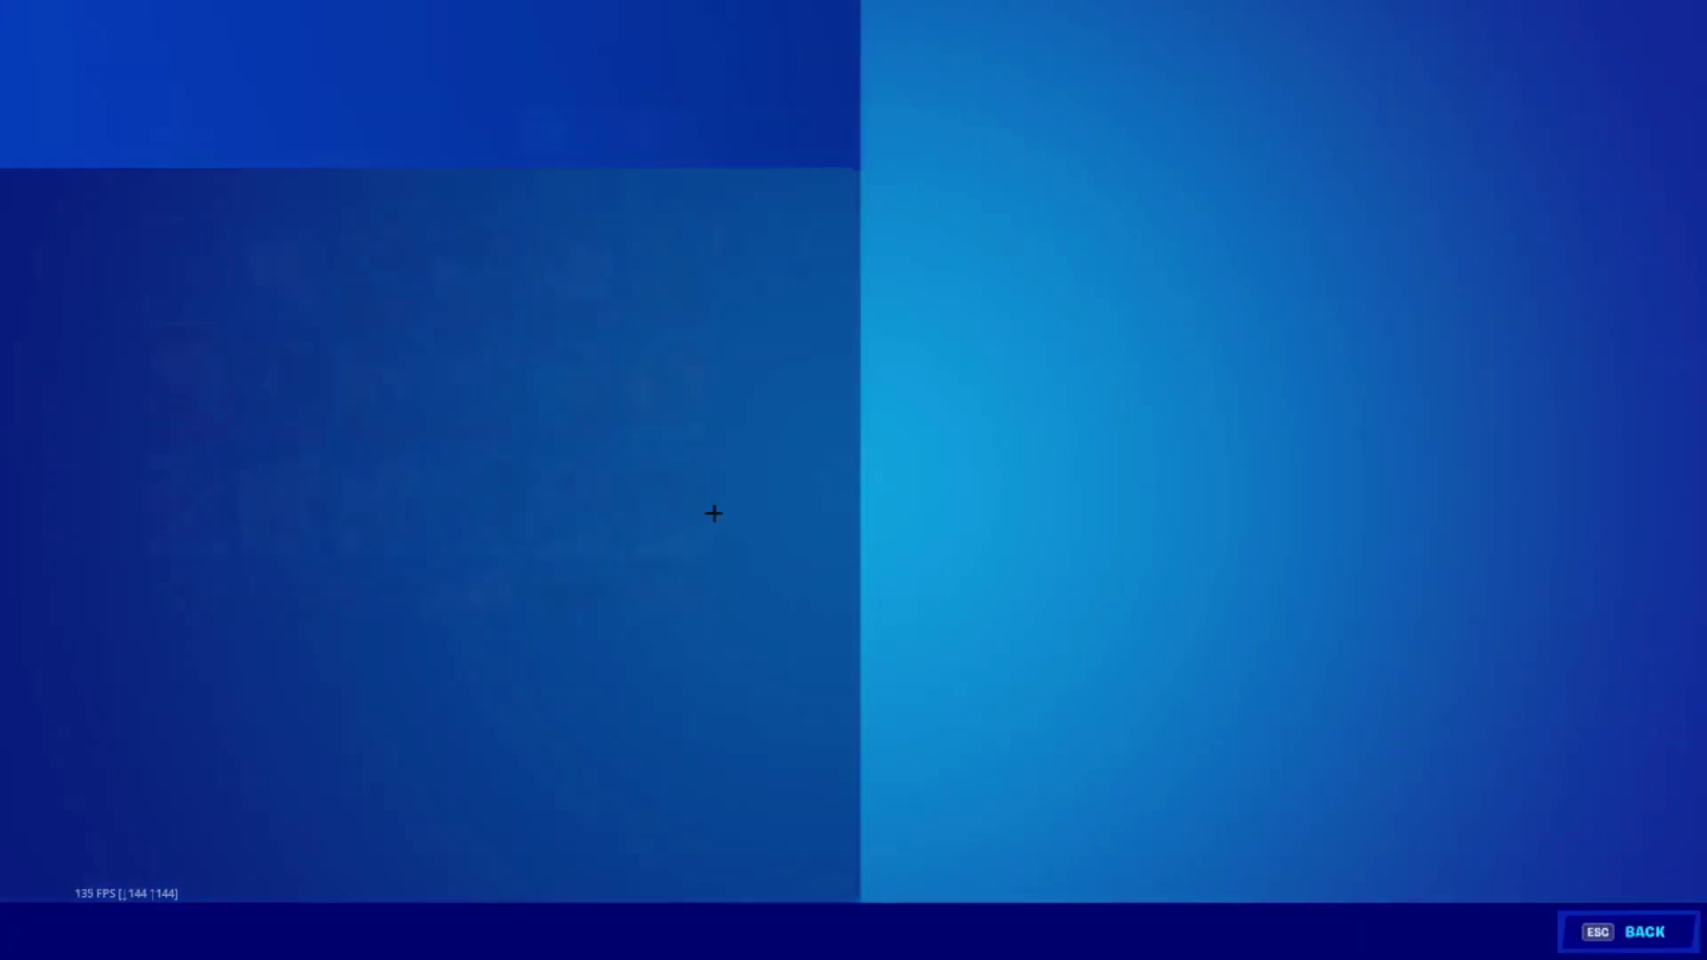
{"action": "left_click_drag", "start_coordinate": [805, 315], "coordinate": [805, 763]}
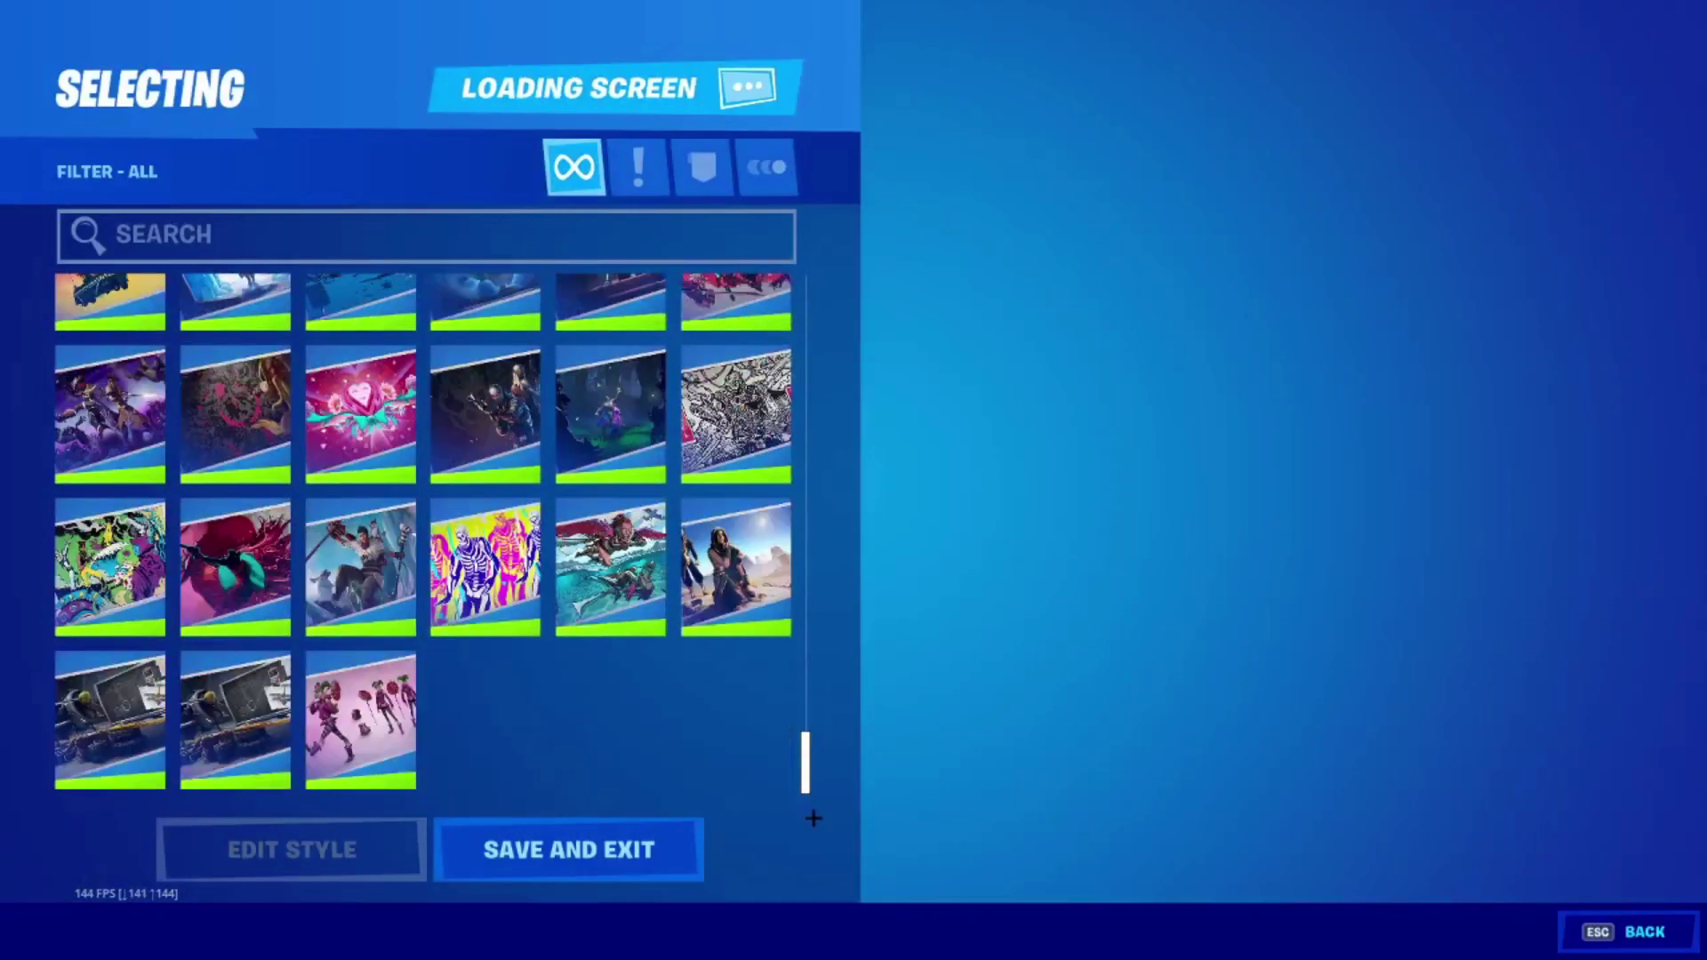
{"action": "key", "text": "Escape"}
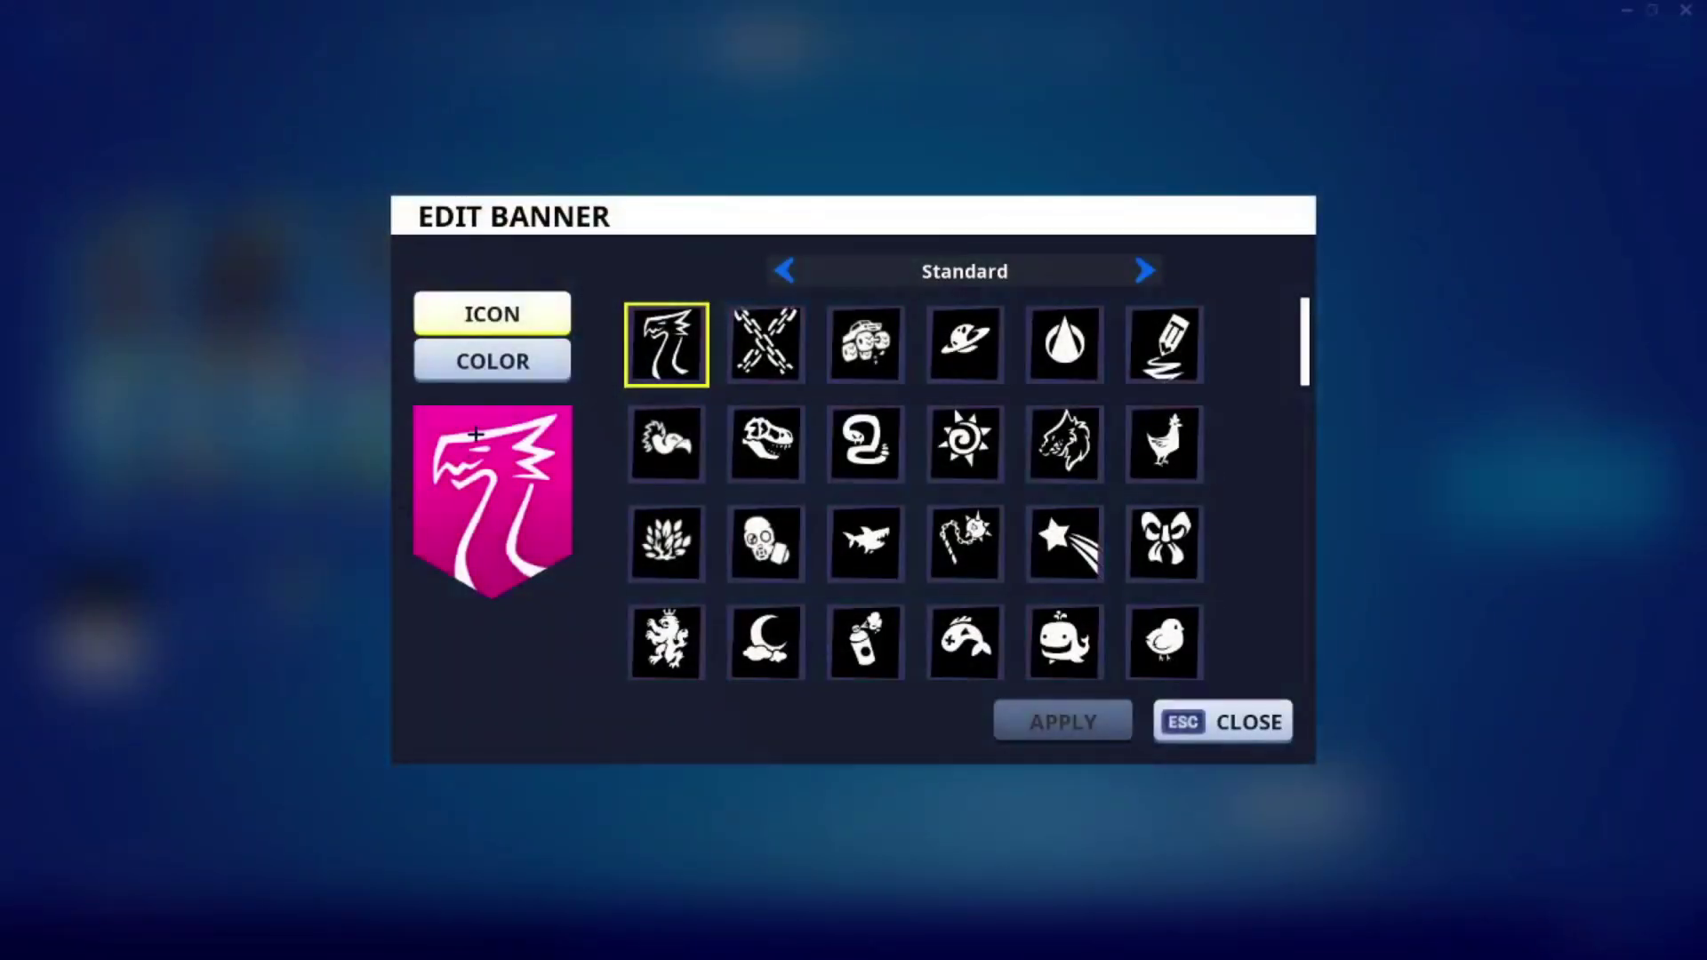
{"action": "scroll", "coordinate": [968, 442], "scroll_direction": "down", "scroll_amount": 10}
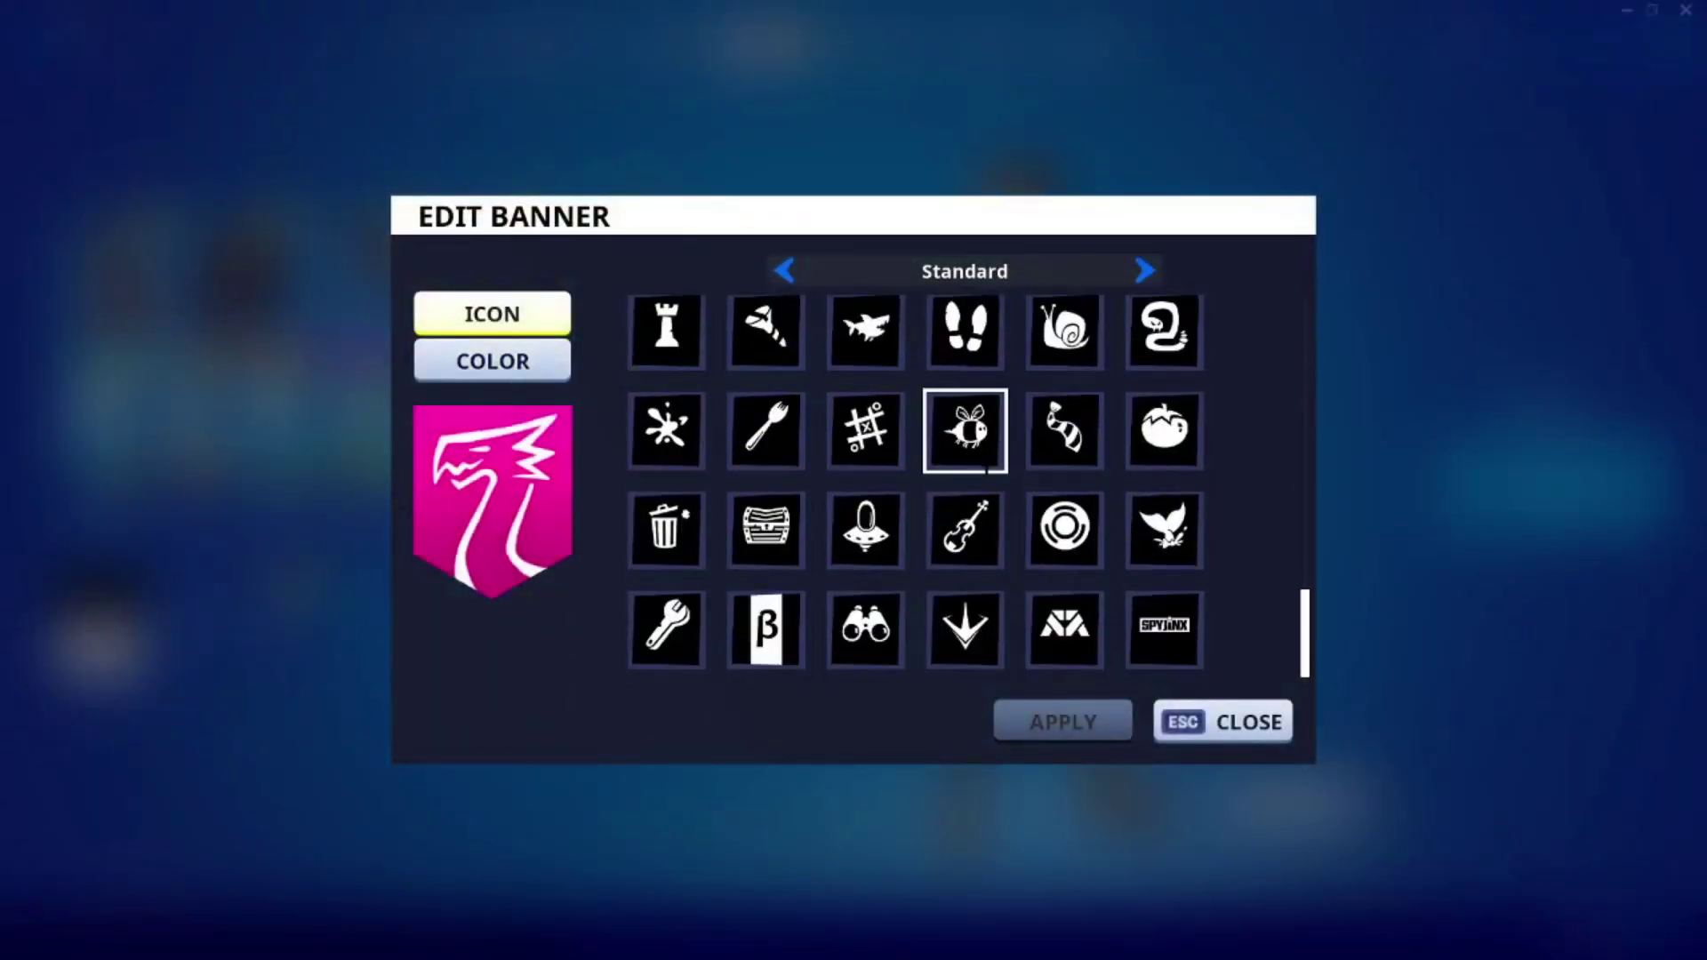
{"action": "key", "text": "Escape"}
{"action": "left_click", "coordinate": [427, 43]}
In the Social panel's Add Friends section, deal with the pending friend request.
{"action": "key", "text": "Escape"}
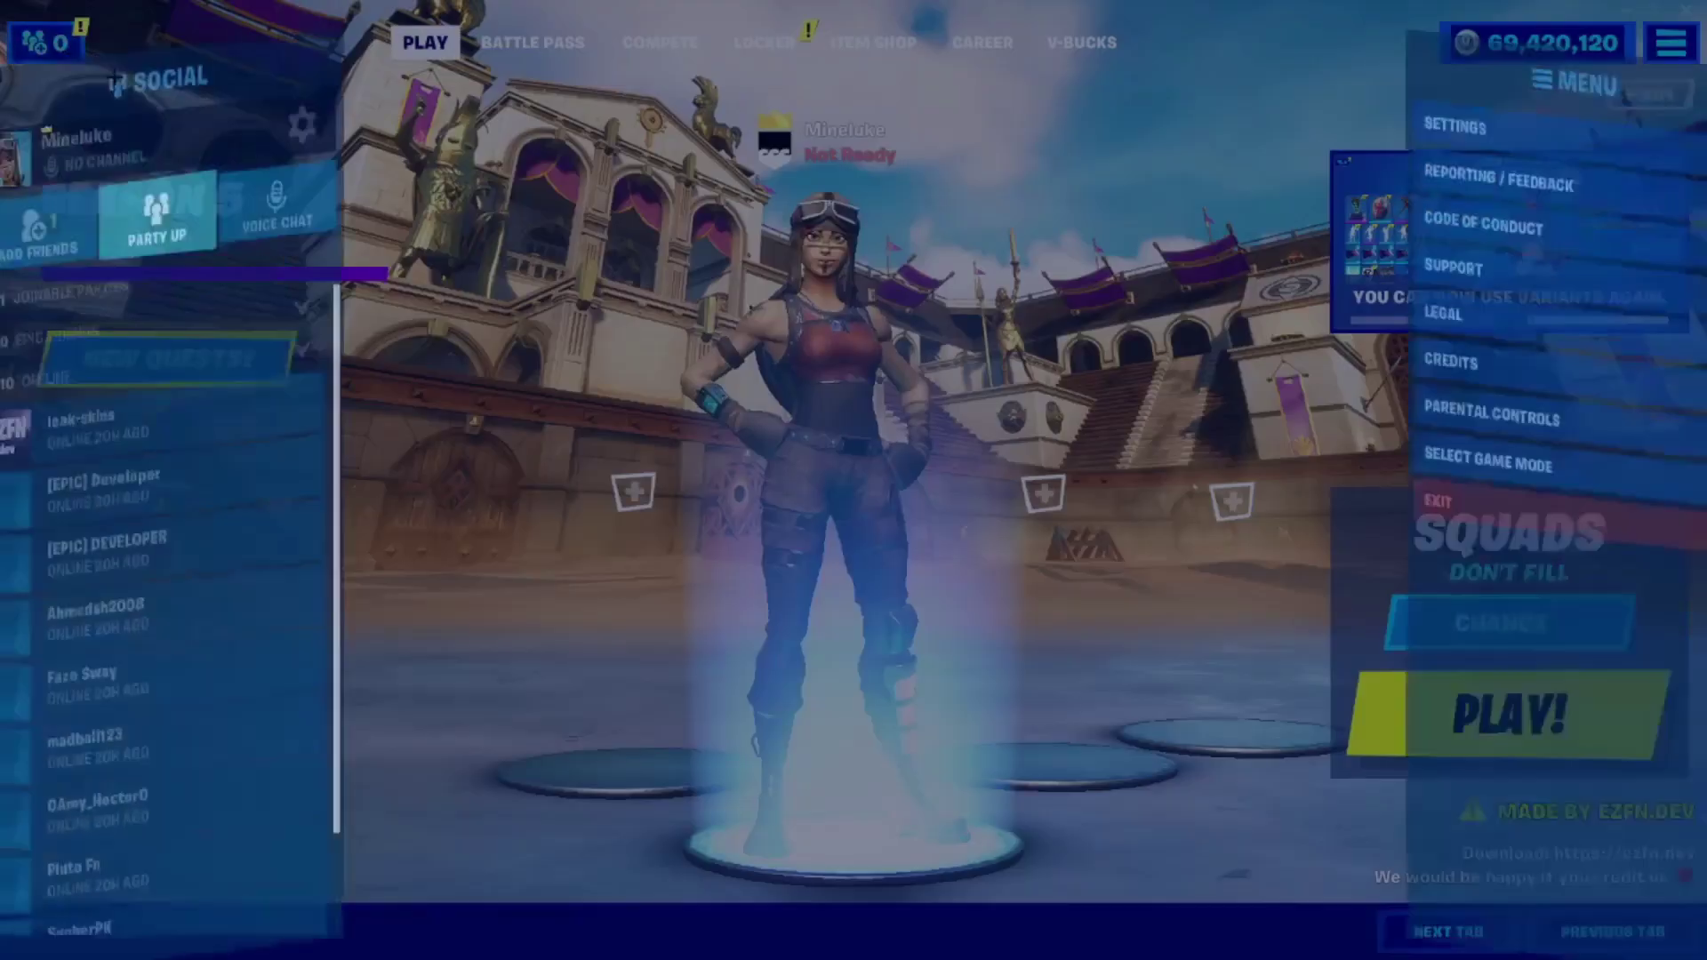
{"action": "left_click", "coordinate": [89, 178]}
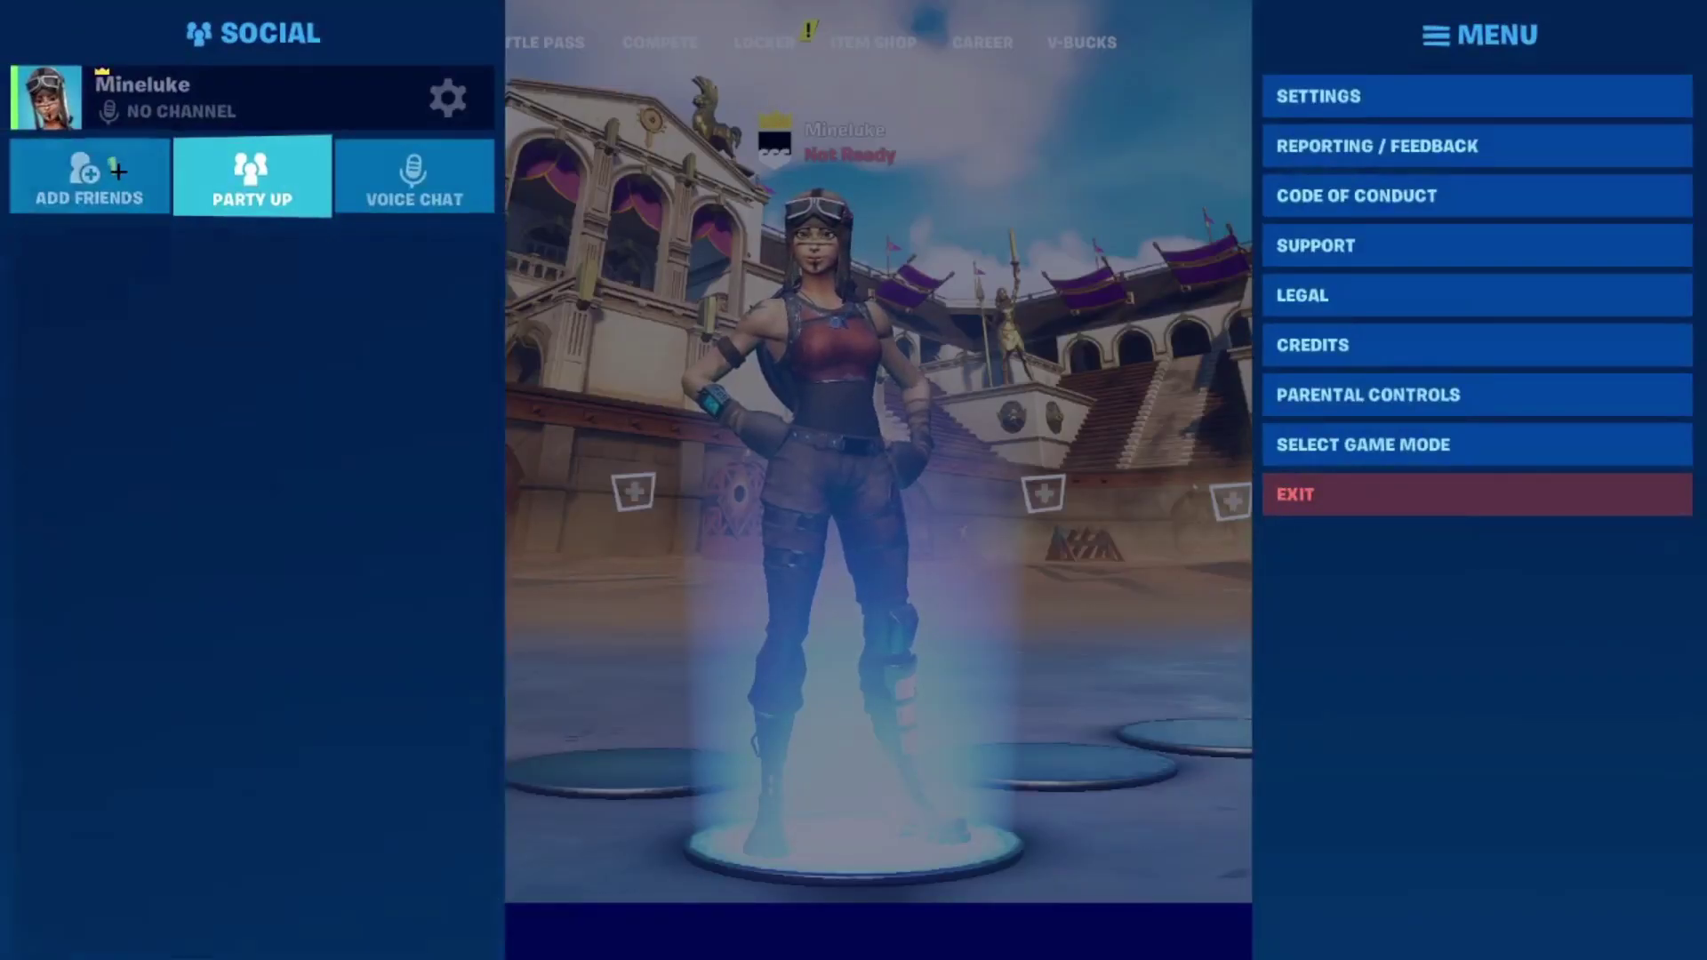
{"action": "left_click", "coordinate": [222, 360]}
{"action": "key", "text": "Escape"}
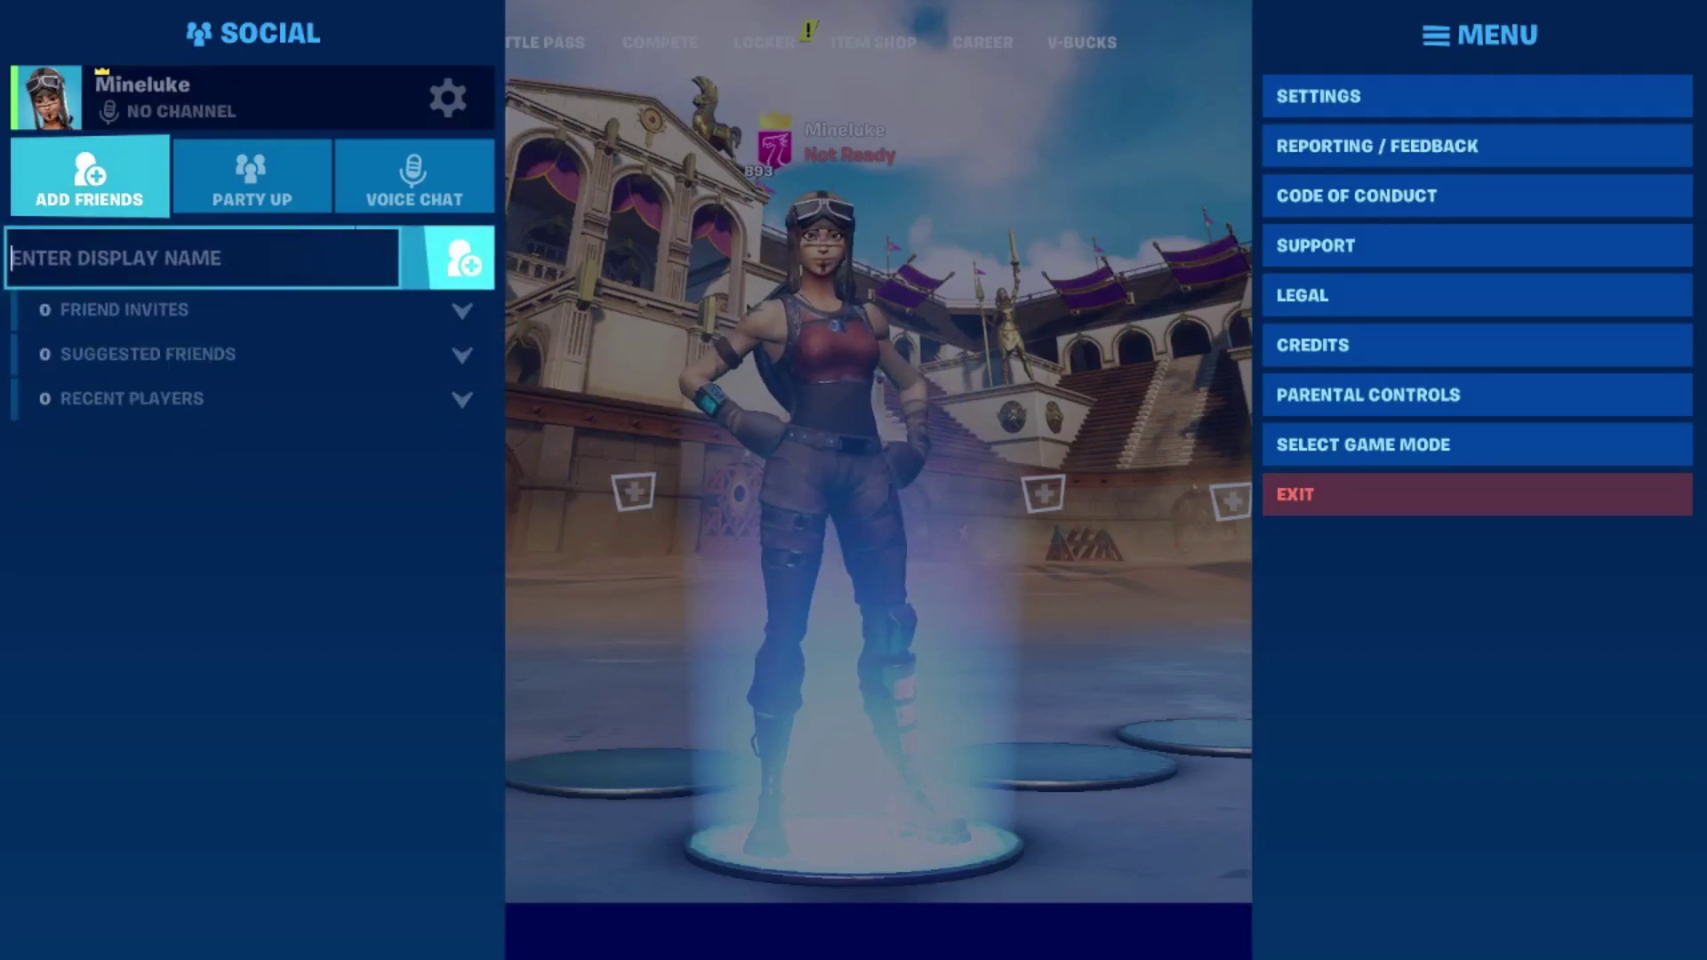
Search for a player by display name, then head back toward the Battle Pass rewards.
{"action": "type", "text": "s"}
{"action": "key", "text": "BackSpace"}
{"action": "type", "text": "Mi"}
{"action": "key", "text": "BackSpace"}
{"action": "key", "text": "BackSpace"}
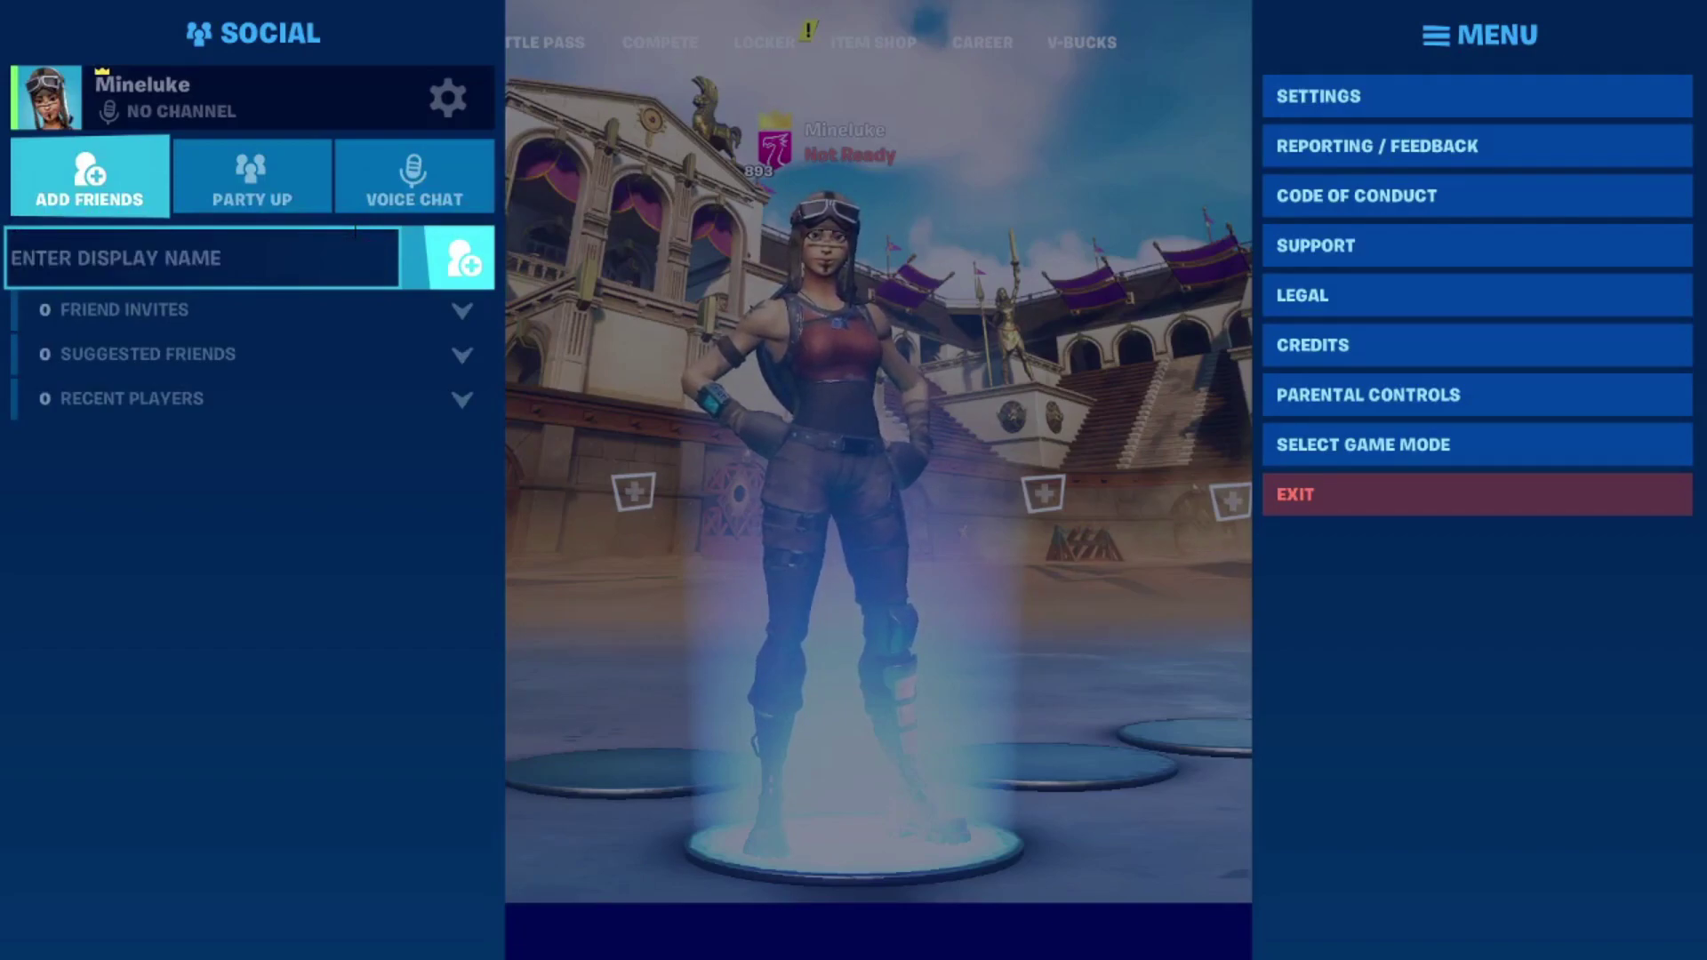
{"action": "type", "text": "Ninja"}
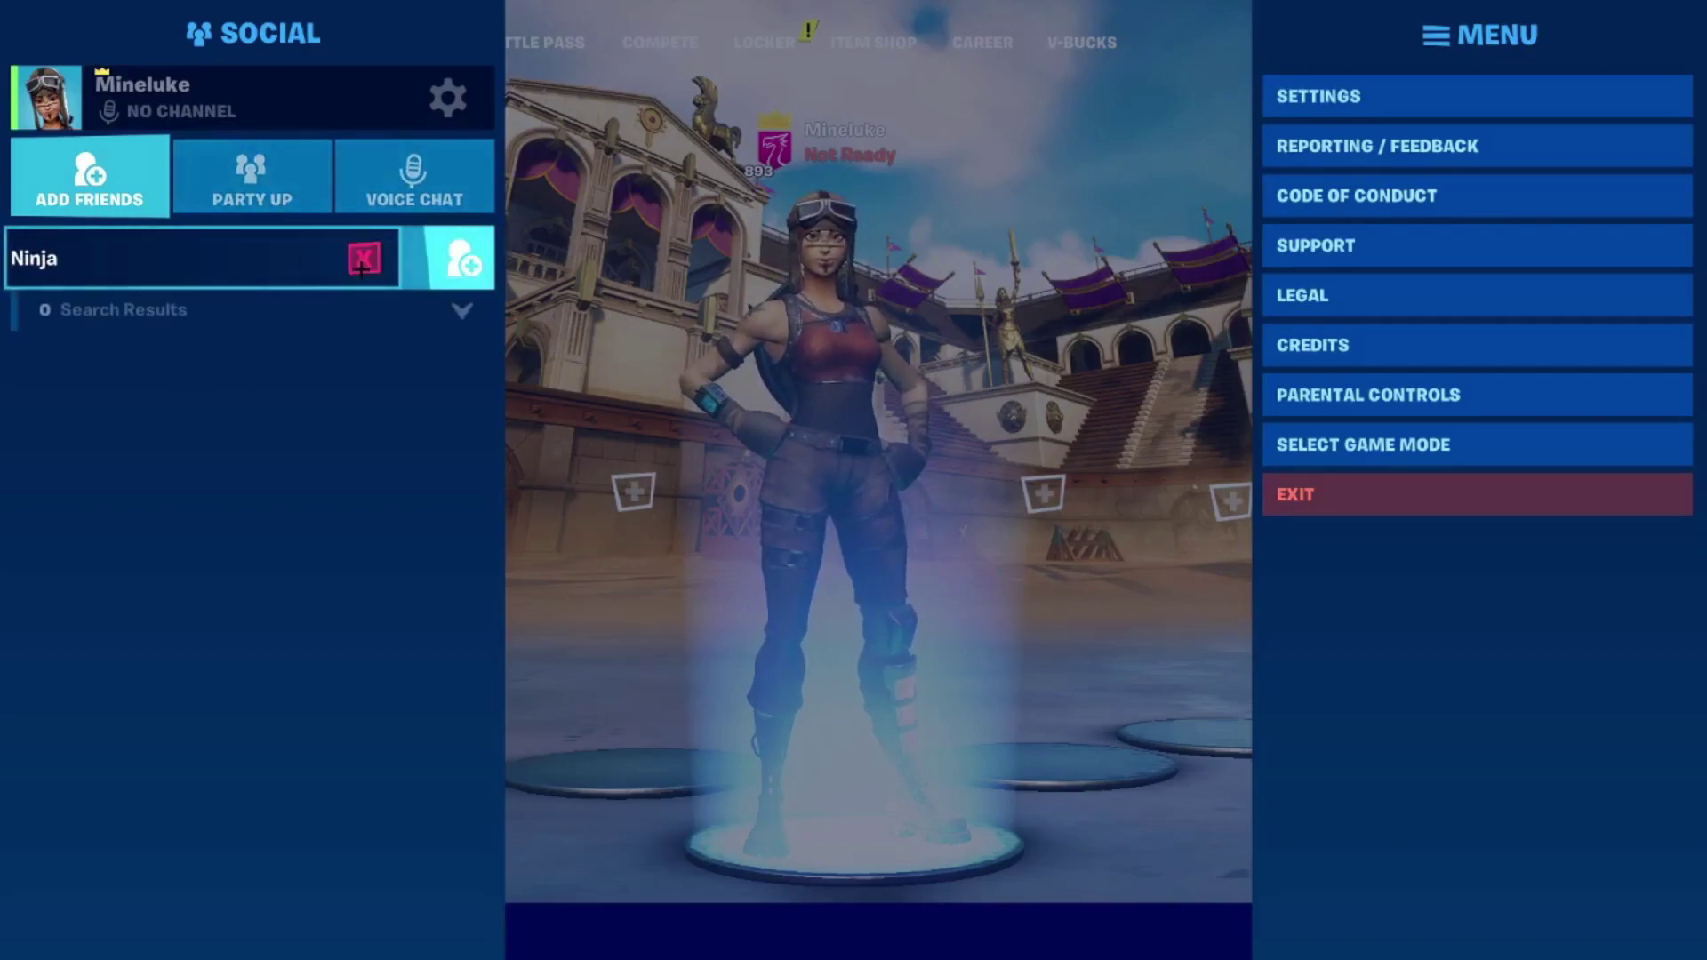
{"action": "left_click", "coordinate": [251, 177]}
{"action": "scroll", "coordinate": [233, 464], "scroll_direction": "down", "scroll_amount": 3}
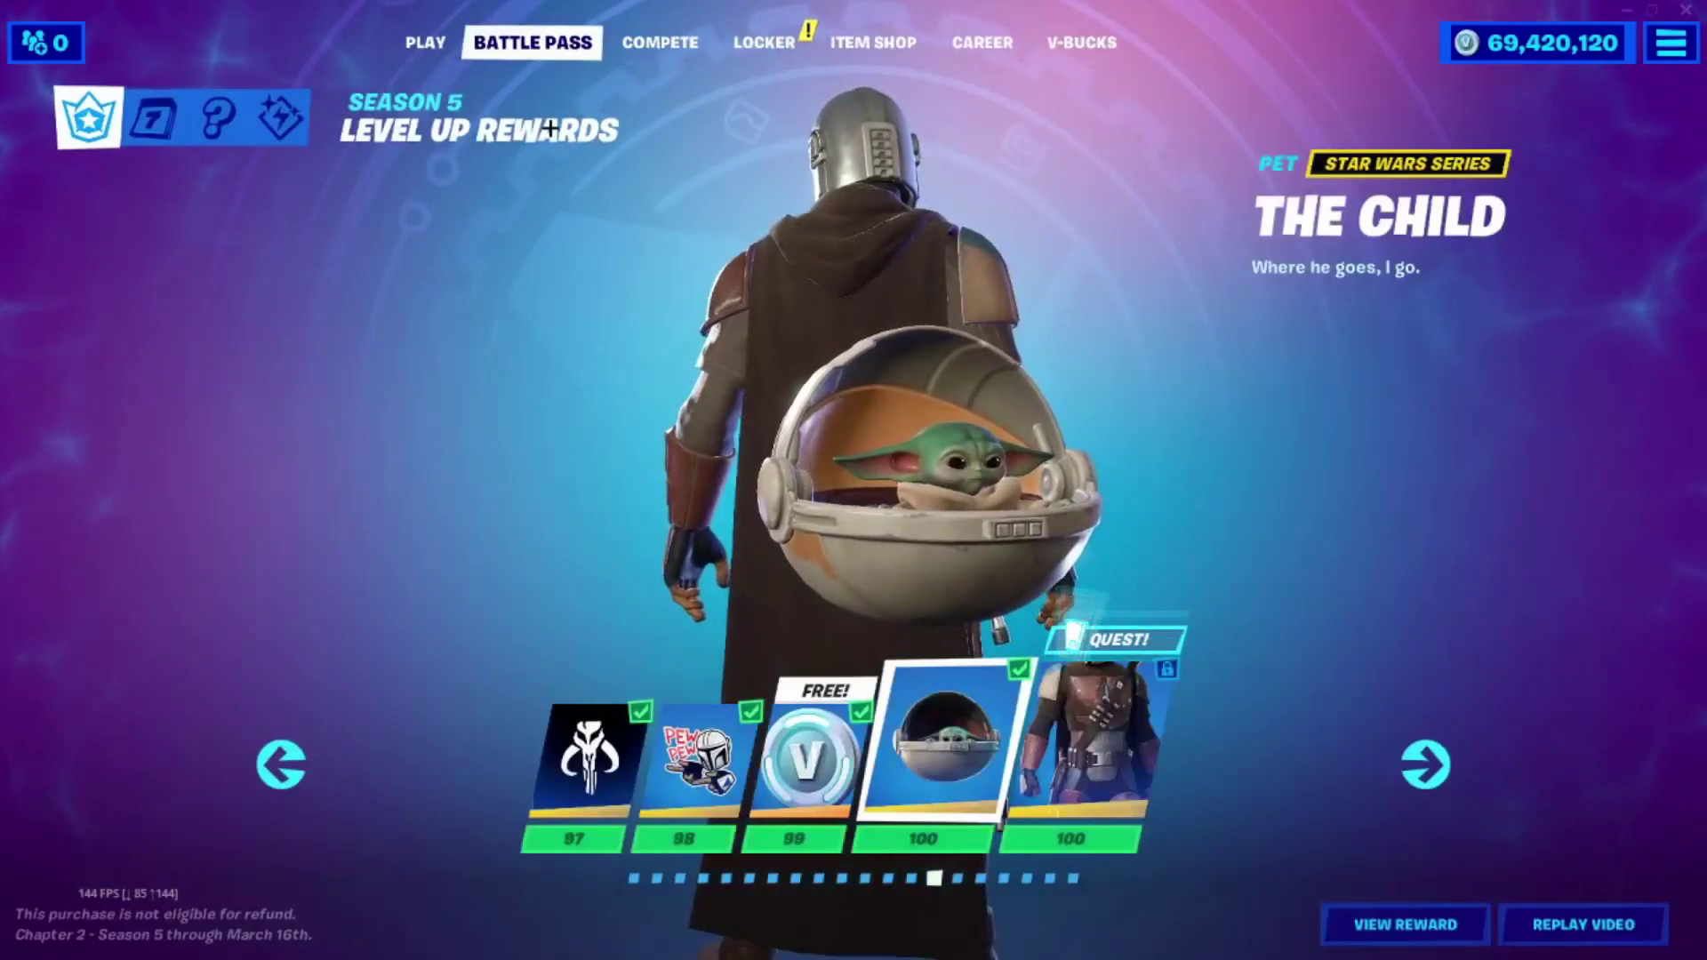
Check the ended tournament event's details on the Compete page.
{"action": "left_click", "coordinate": [671, 44]}
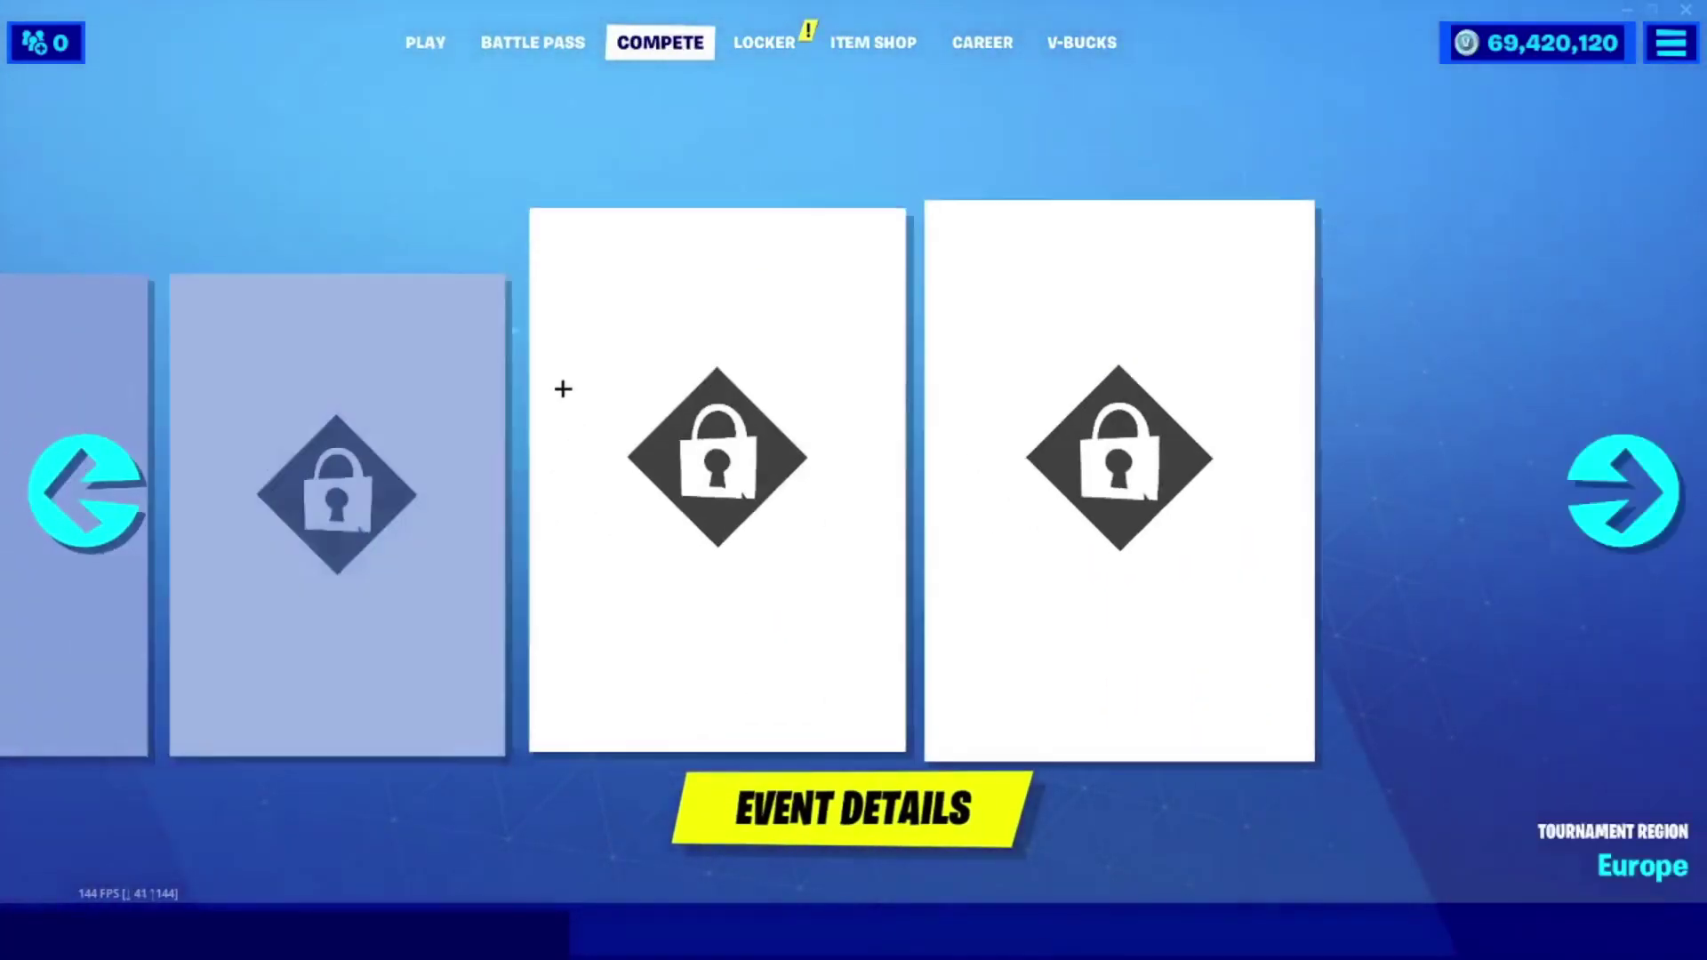
{"action": "key", "text": "Return"}
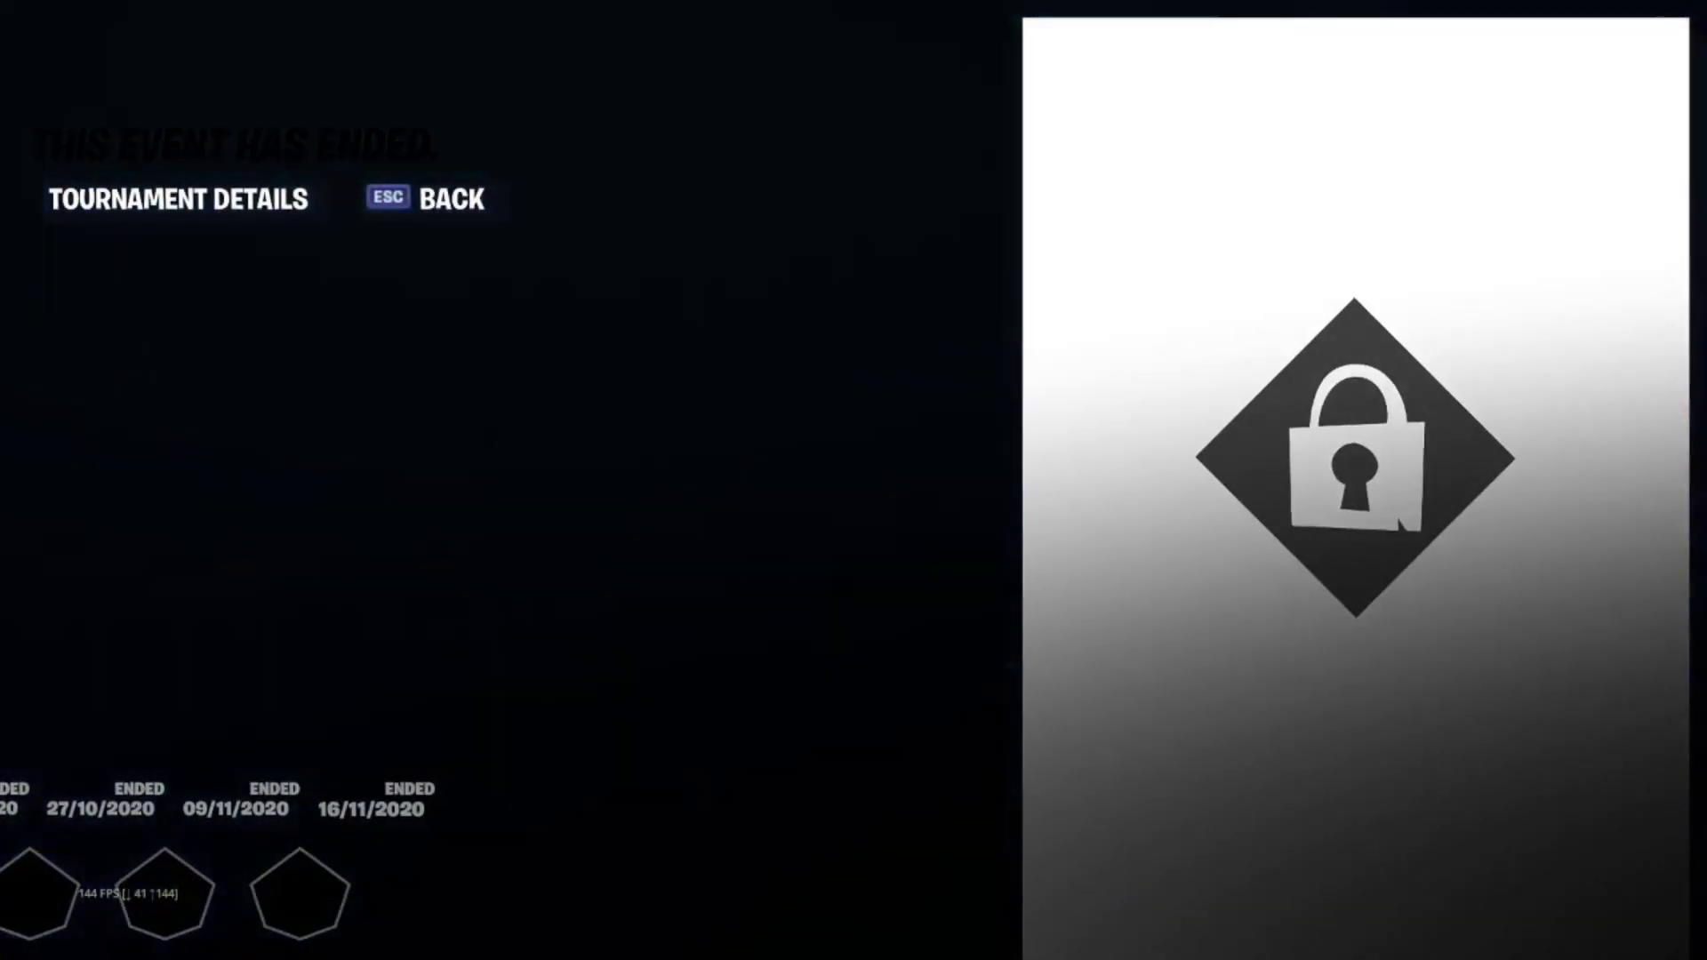
{"action": "key", "text": "Escape"}
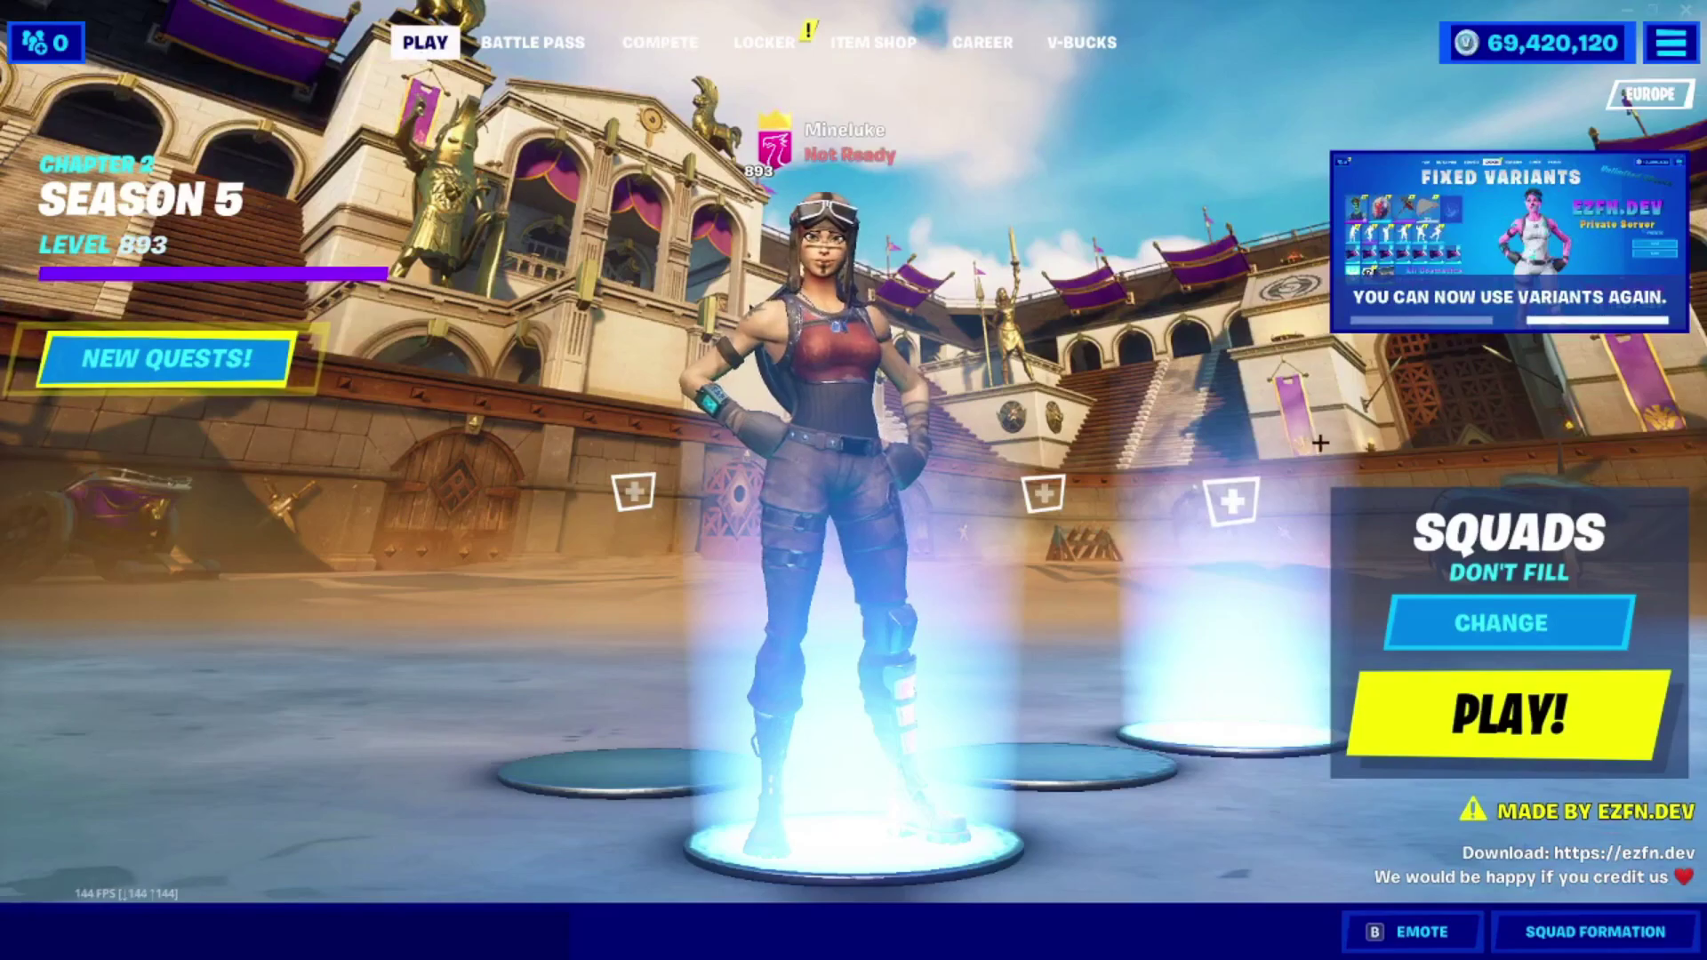
Keep Squads as the selected game mode and confirm it.
{"action": "left_click", "coordinate": [1503, 623]}
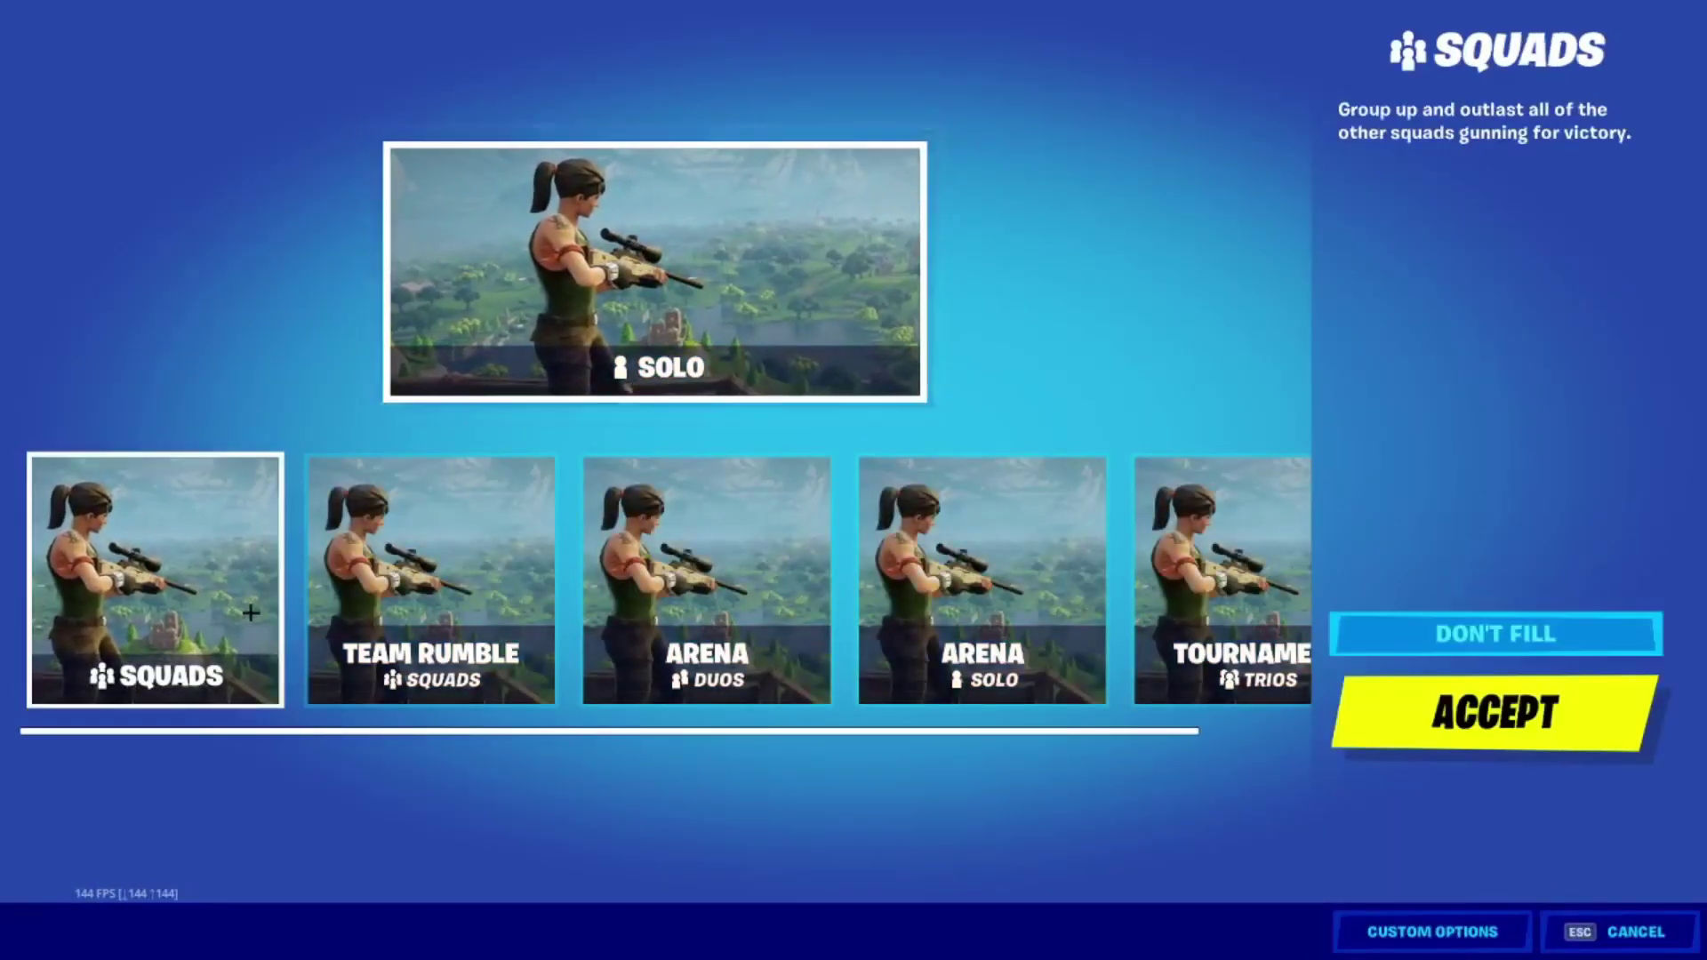
{"action": "left_click", "coordinate": [898, 587]}
{"action": "left_click", "coordinate": [156, 578]}
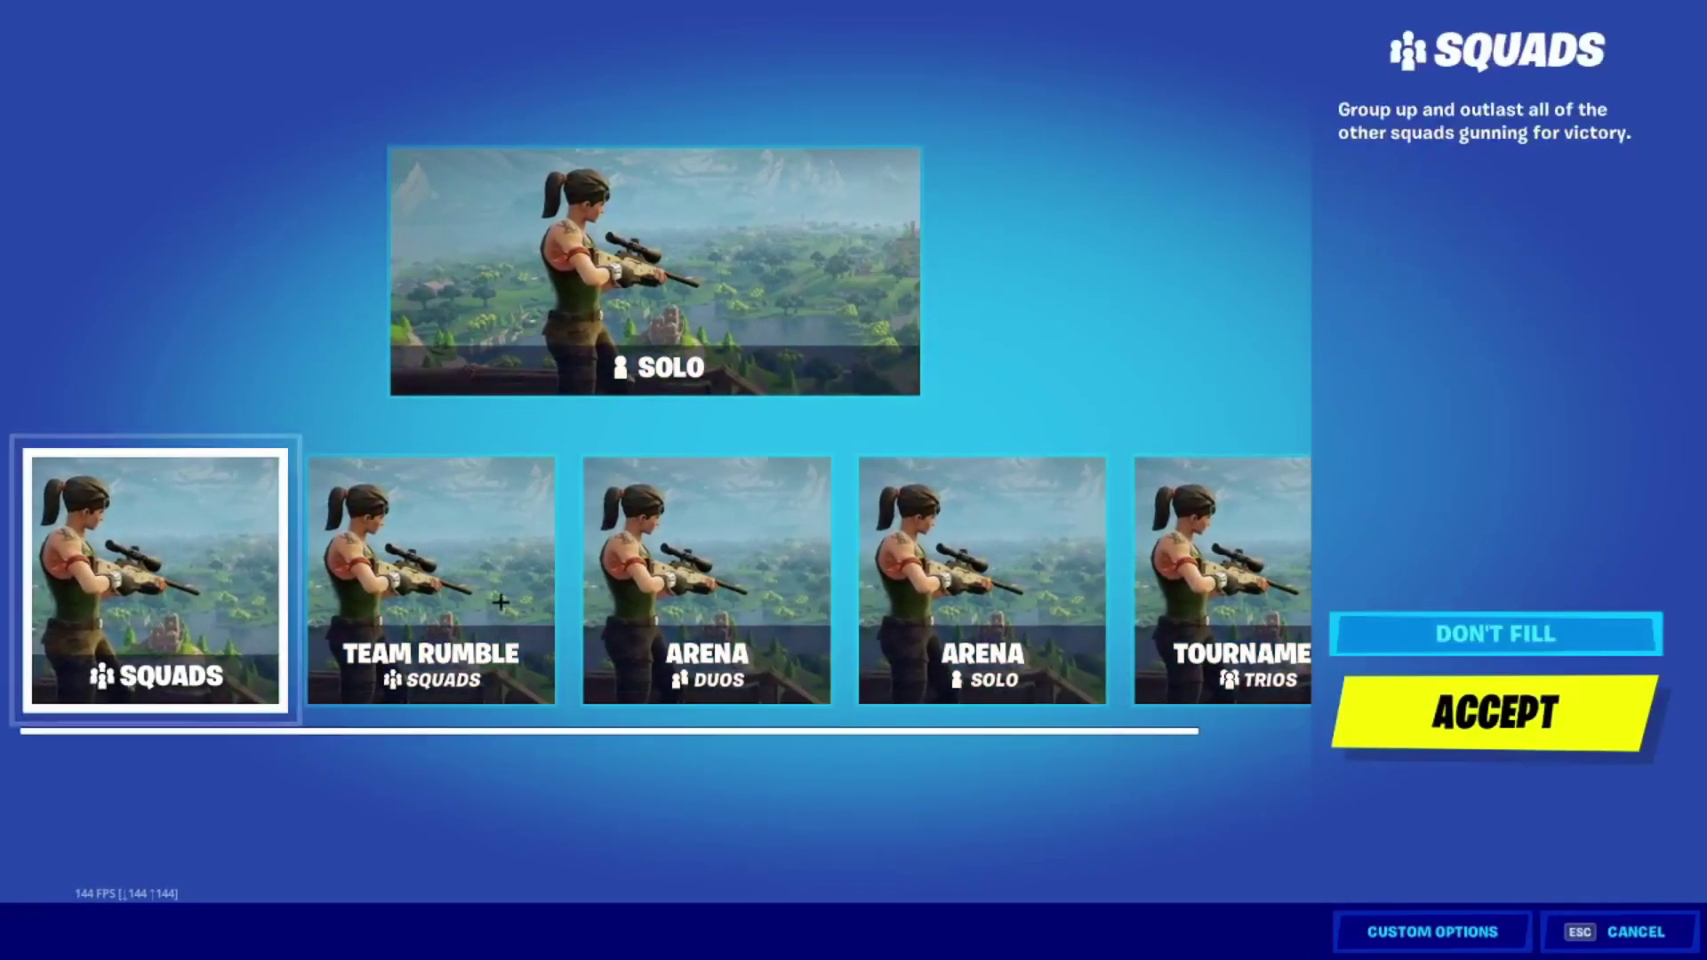
{"action": "left_click", "coordinate": [1494, 712]}
Return to the Play lobby by way of the Locker and Battle Pass pages.
{"action": "left_click", "coordinate": [751, 45]}
{"action": "left_click", "coordinate": [532, 42]}
{"action": "left_click", "coordinate": [425, 42]}
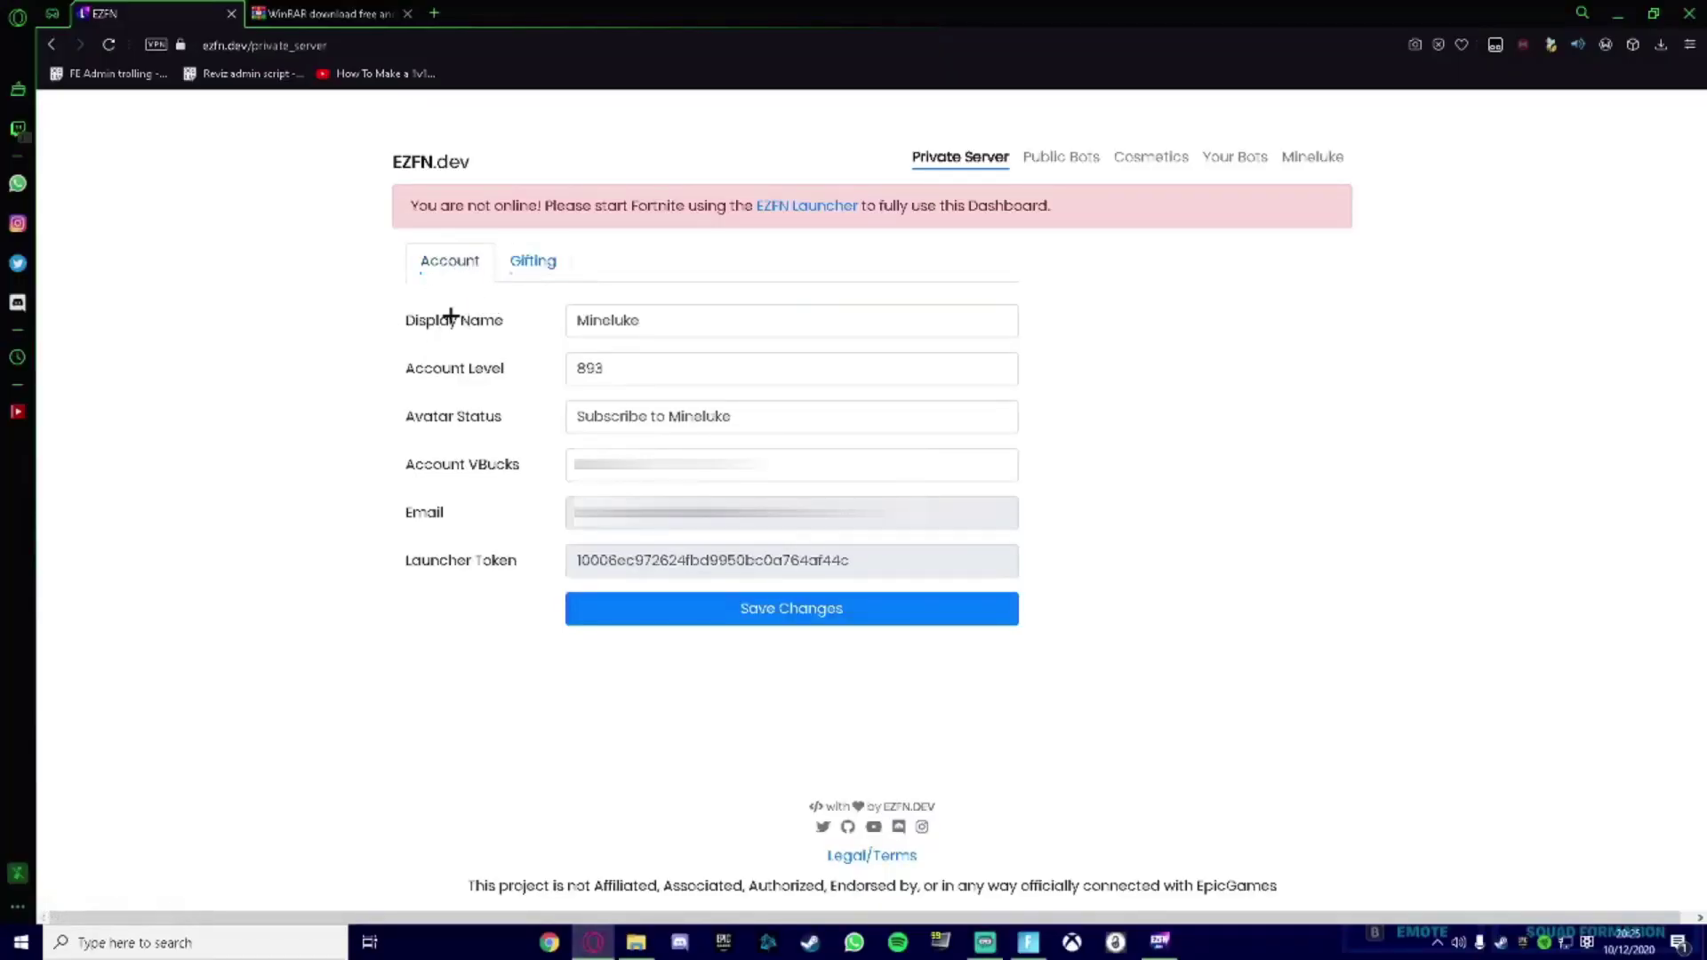
Replace Account VBucks with 1000000 and save the account settings.
{"action": "key", "text": "Tab"}
{"action": "type", "text": "1000000"}
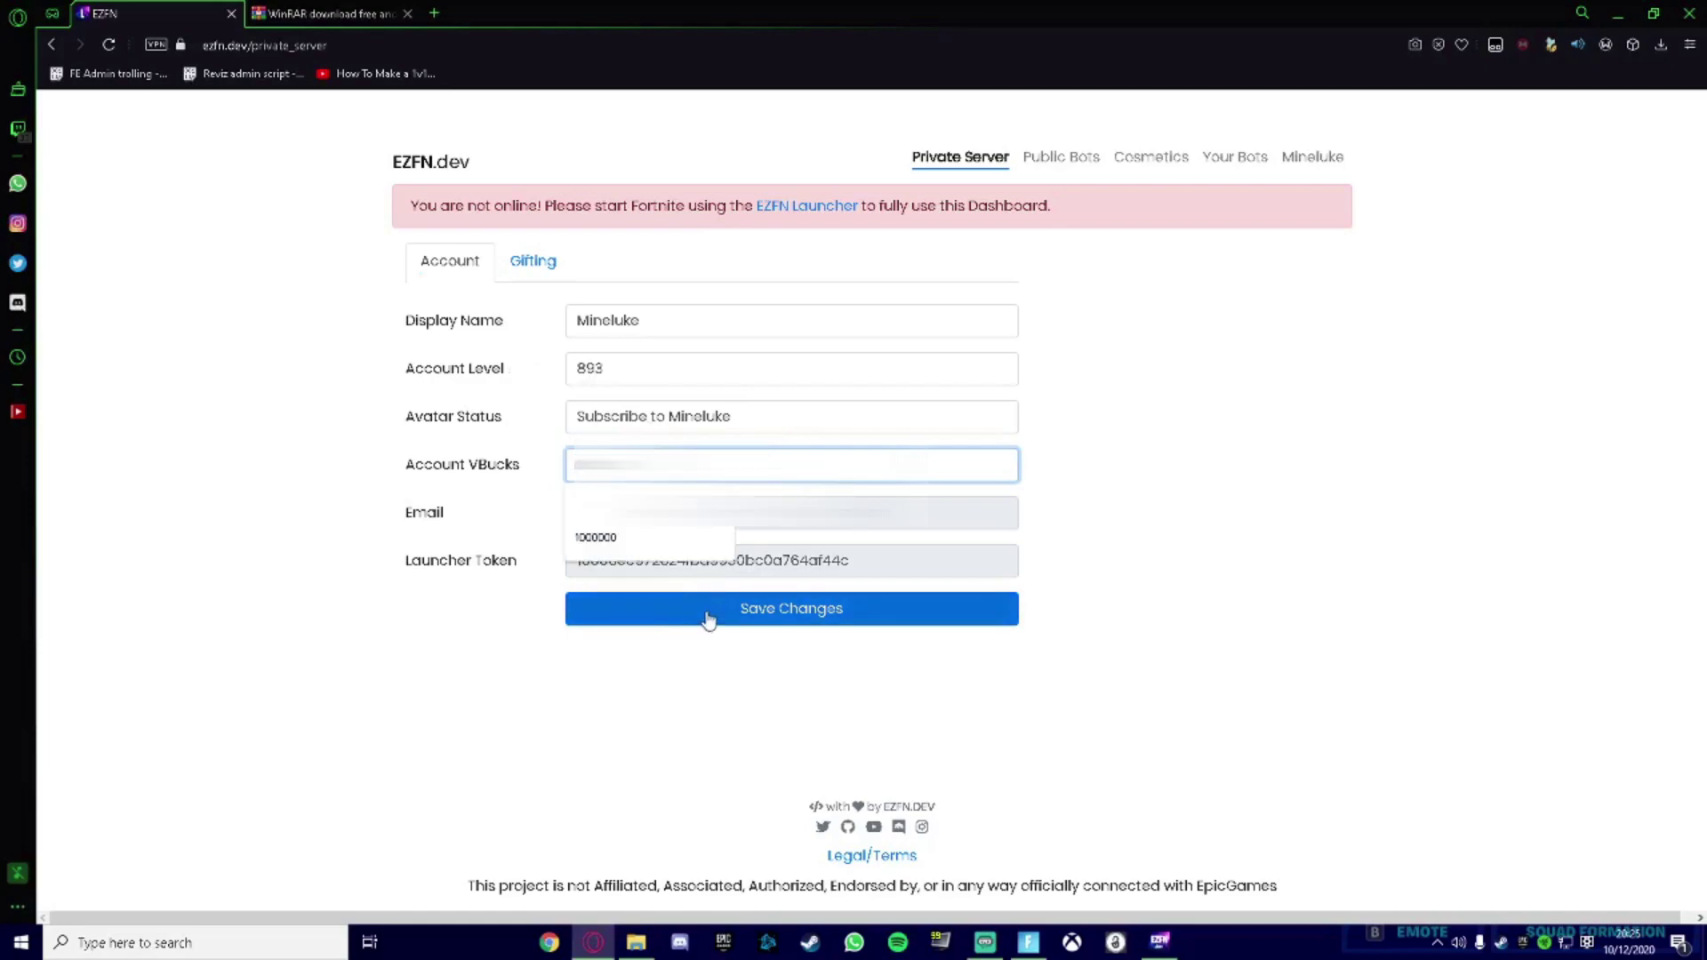
{"action": "left_click", "coordinate": [709, 618]}
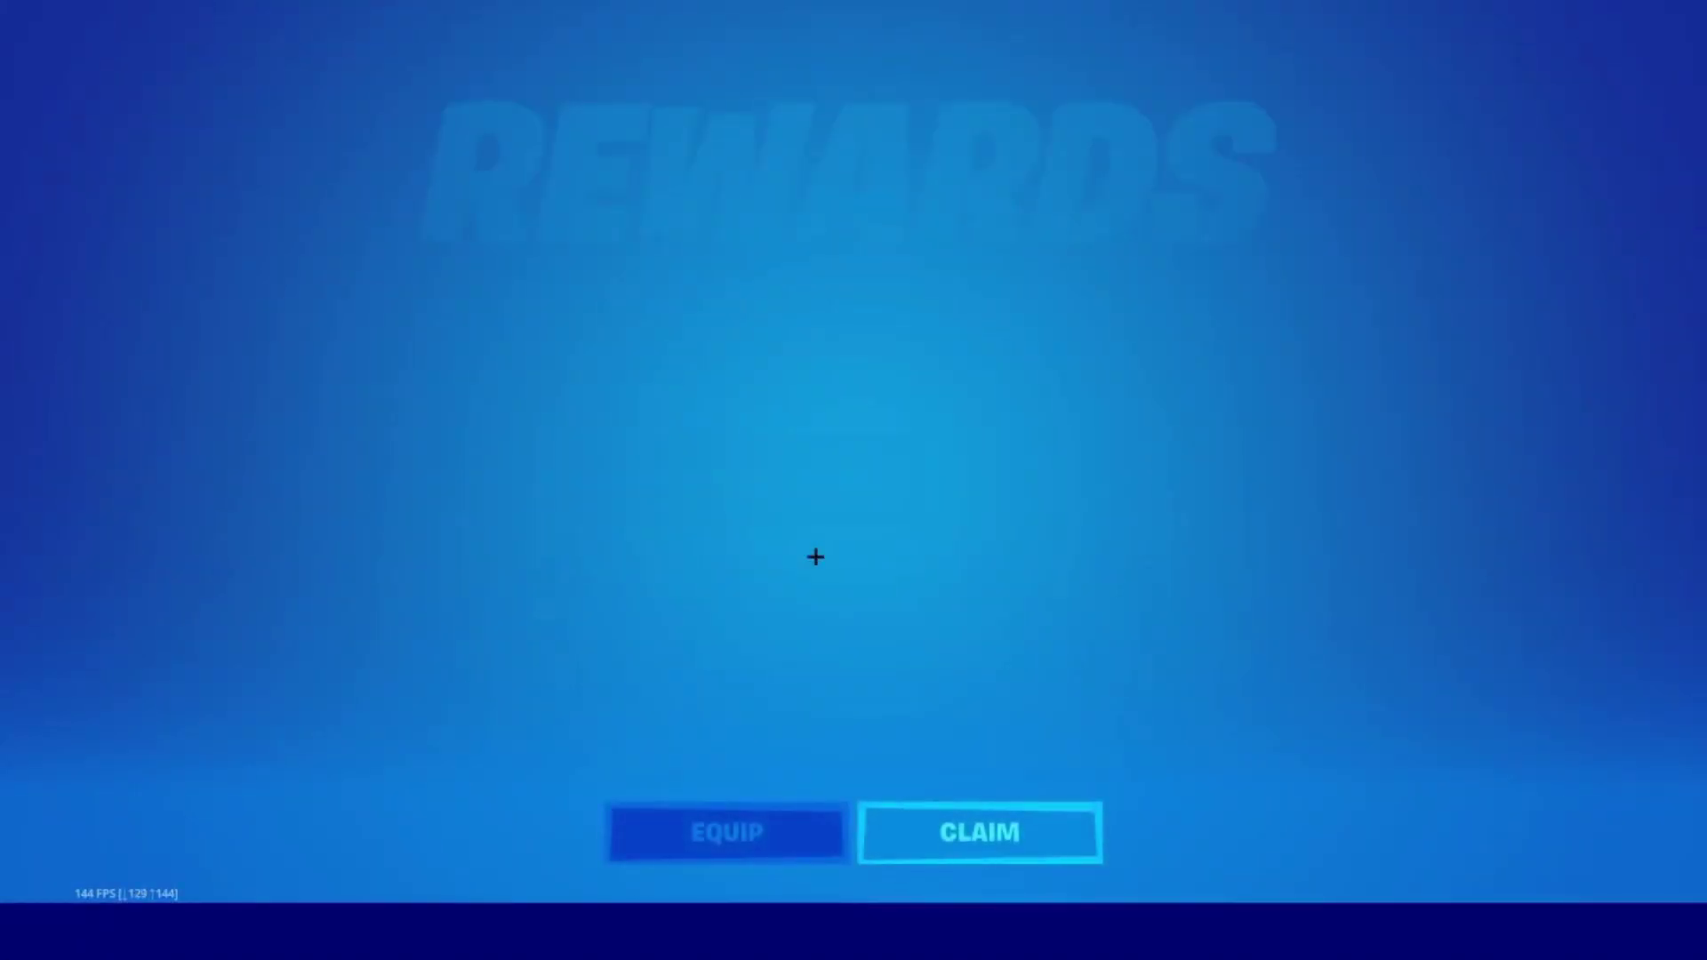
Claim the pending Fortnite rewards, then edit and save Account VBucks on the dashboard.
{"action": "left_click", "coordinate": [1045, 830]}
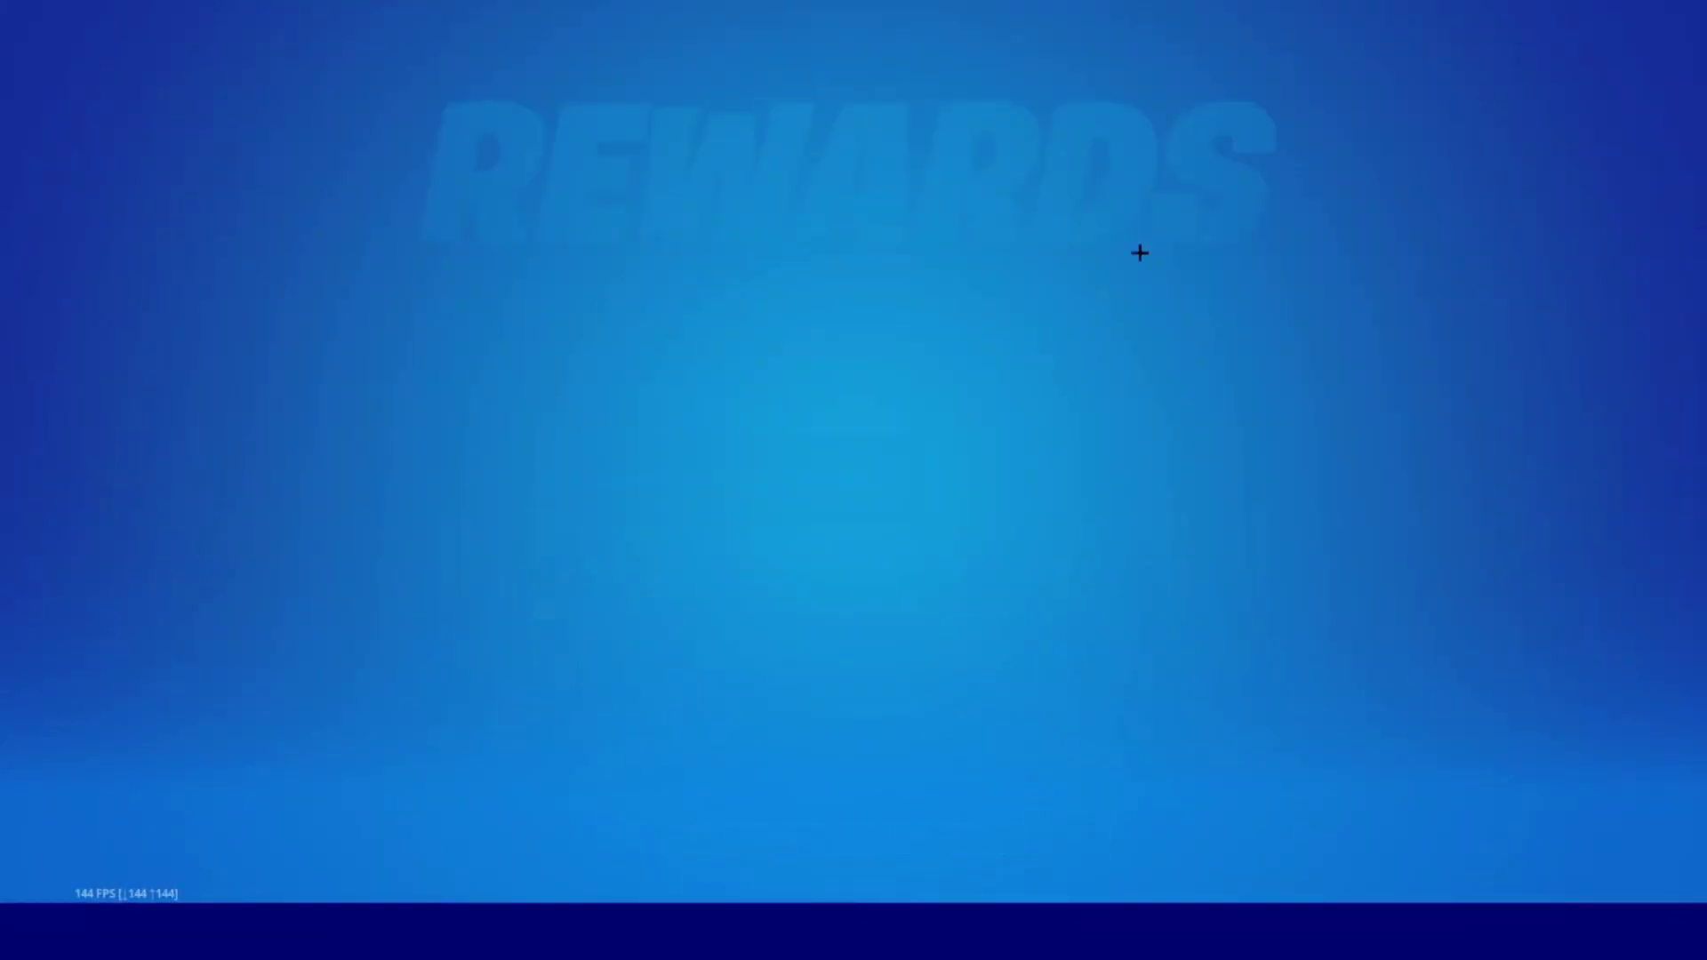
{"action": "left_click", "coordinate": [1006, 822]}
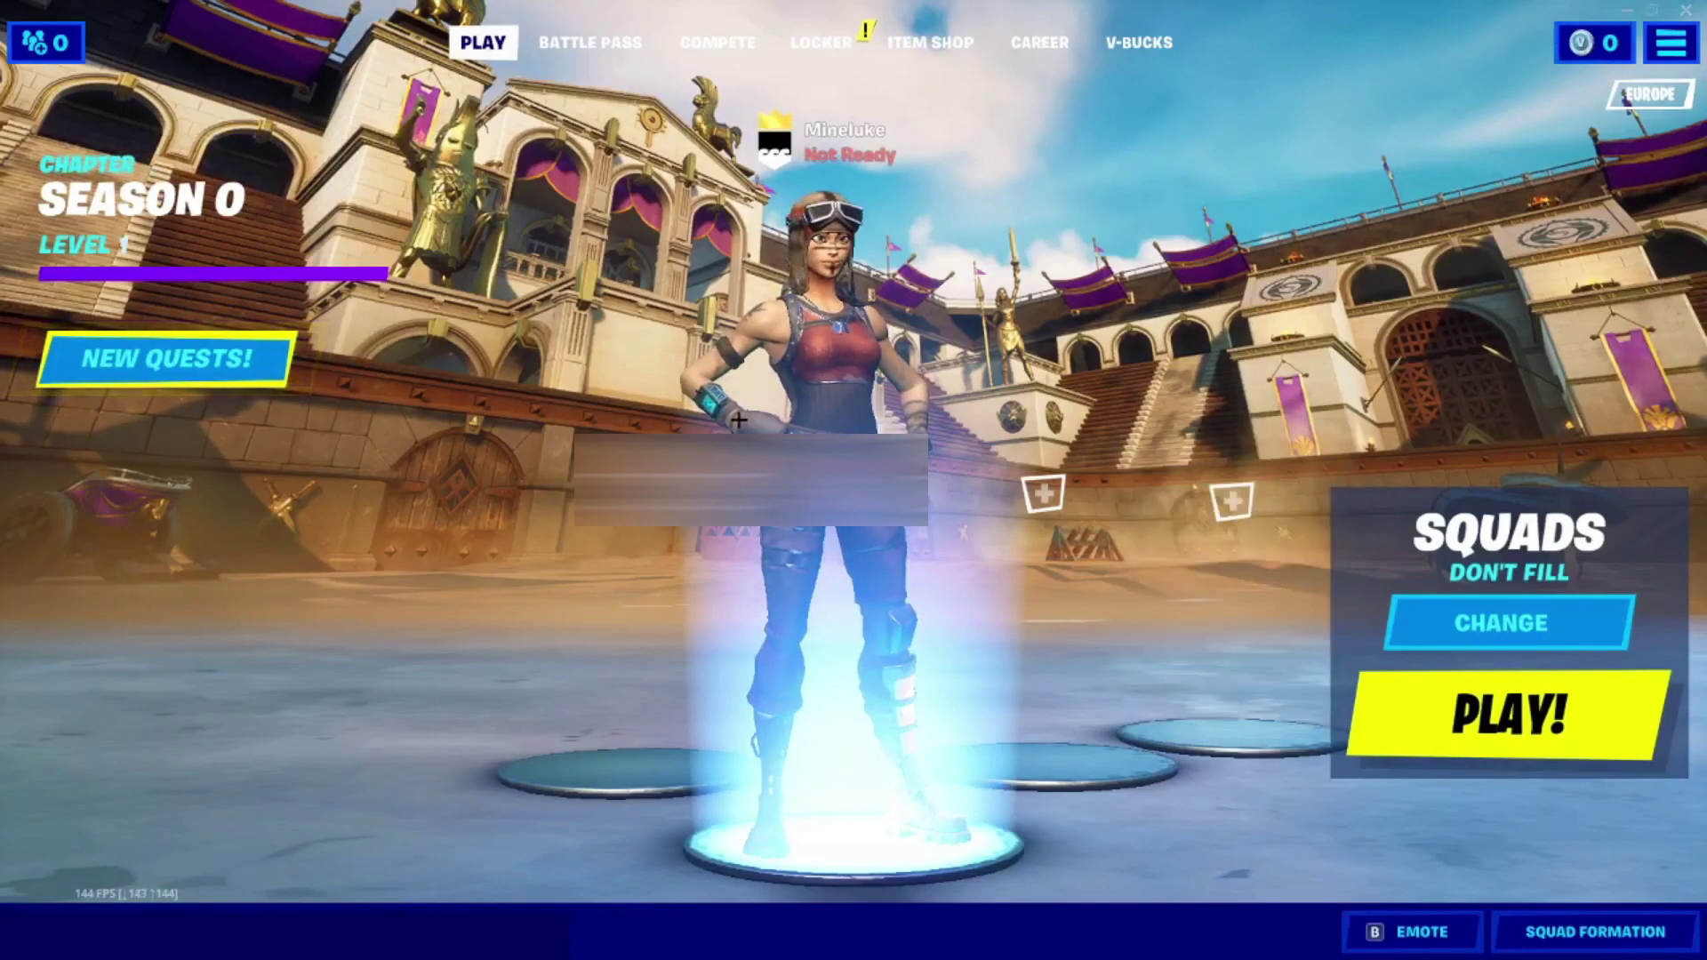
{"action": "key", "text": "super"}
{"action": "left_click", "coordinate": [616, 943]}
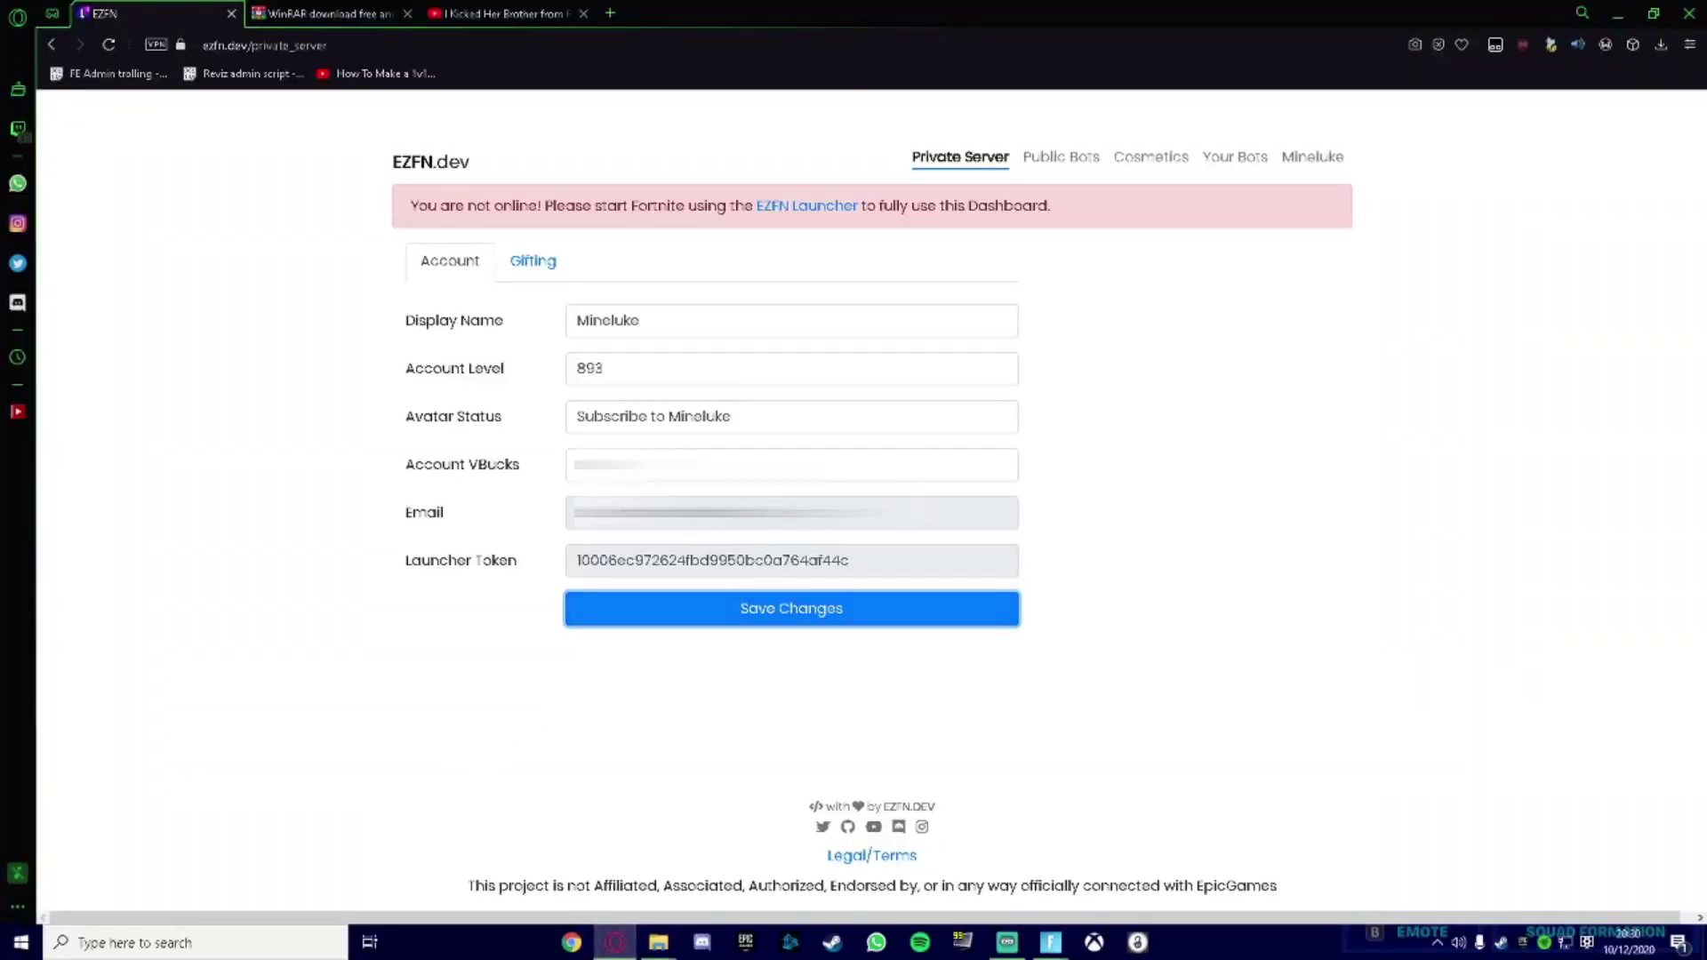
{"action": "left_click", "coordinate": [676, 464]}
{"action": "left_click", "coordinate": [670, 622]}
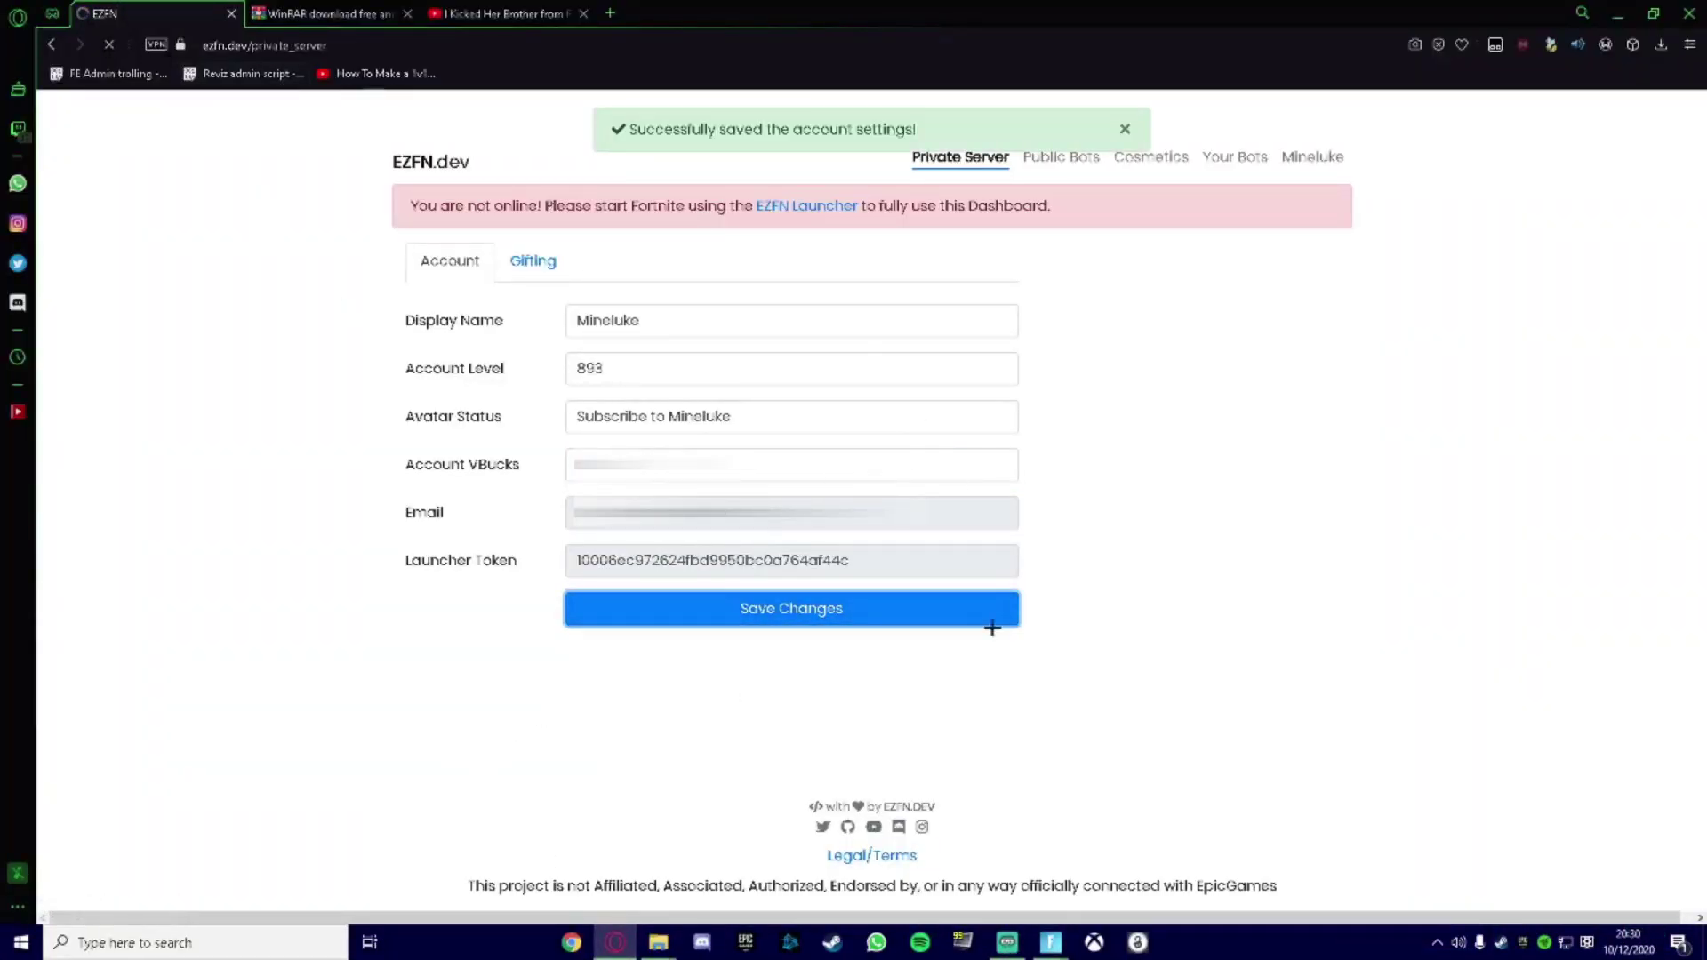
{"action": "left_click", "coordinate": [1007, 942]}
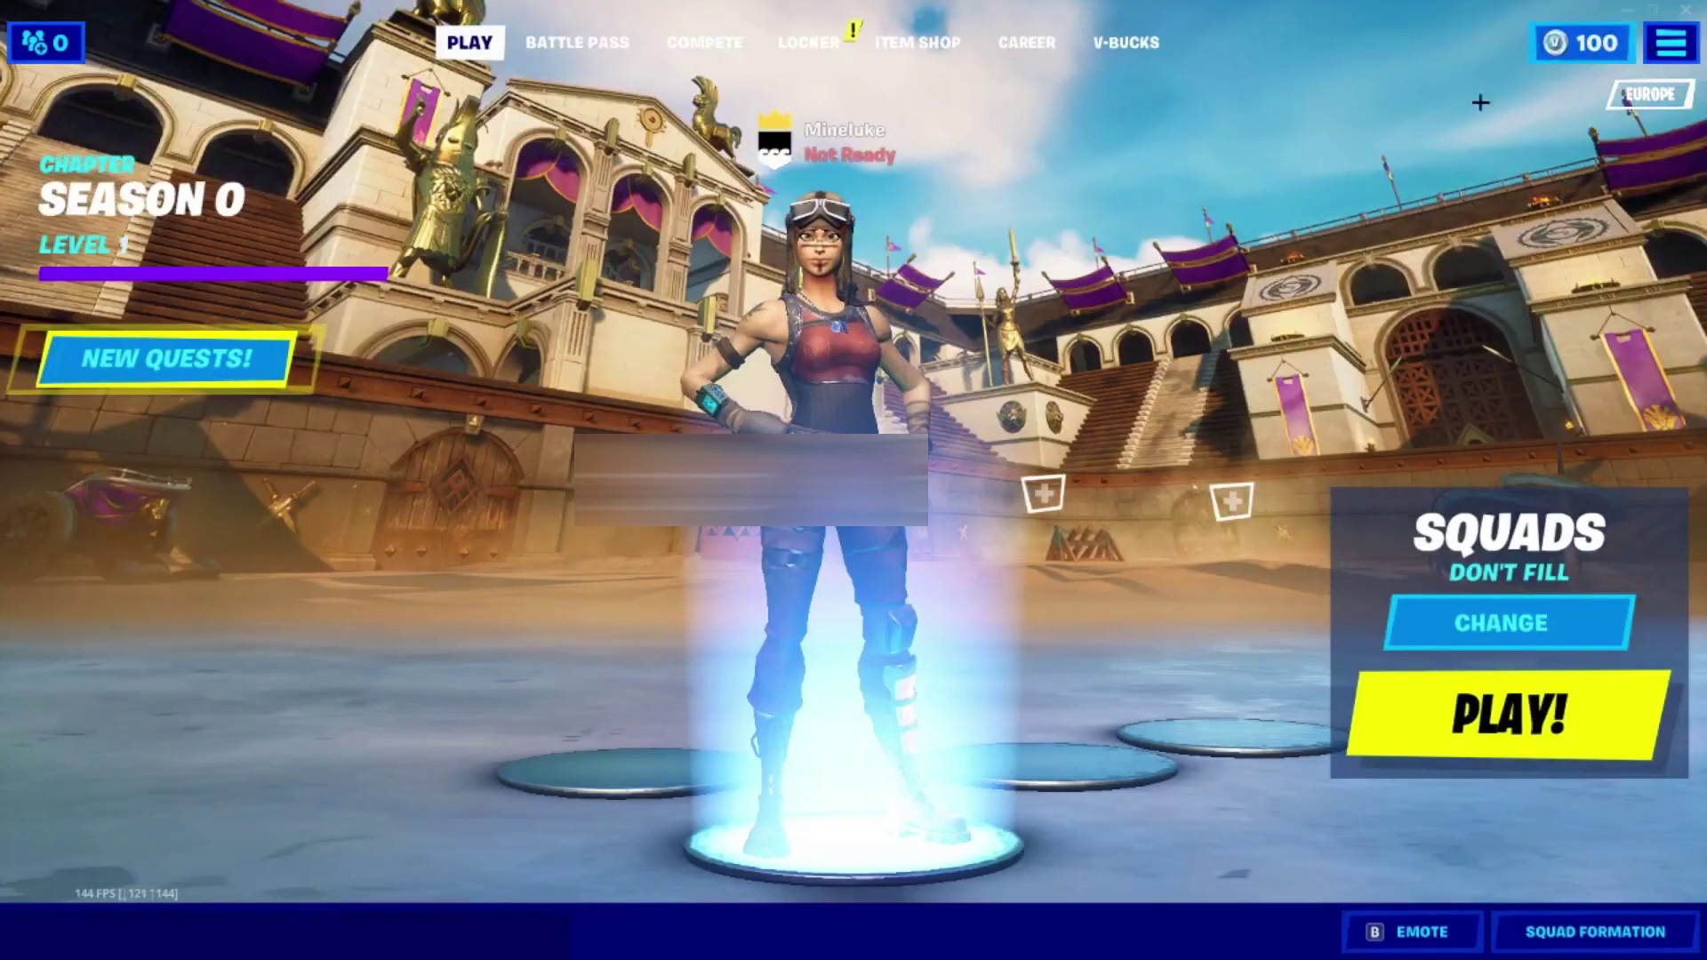
Save Account VBucks as 1 on the dashboard and claim the resulting Fortnite rewards.
{"action": "key", "text": "super"}
{"action": "key", "text": "alt+Tab"}
{"action": "type", "text": "1"}
{"action": "left_click", "coordinate": [774, 556]}
{"action": "left_click", "coordinate": [1008, 942]}
{"action": "left_click", "coordinate": [940, 804]}
{"action": "left_click", "coordinate": [1067, 867]}
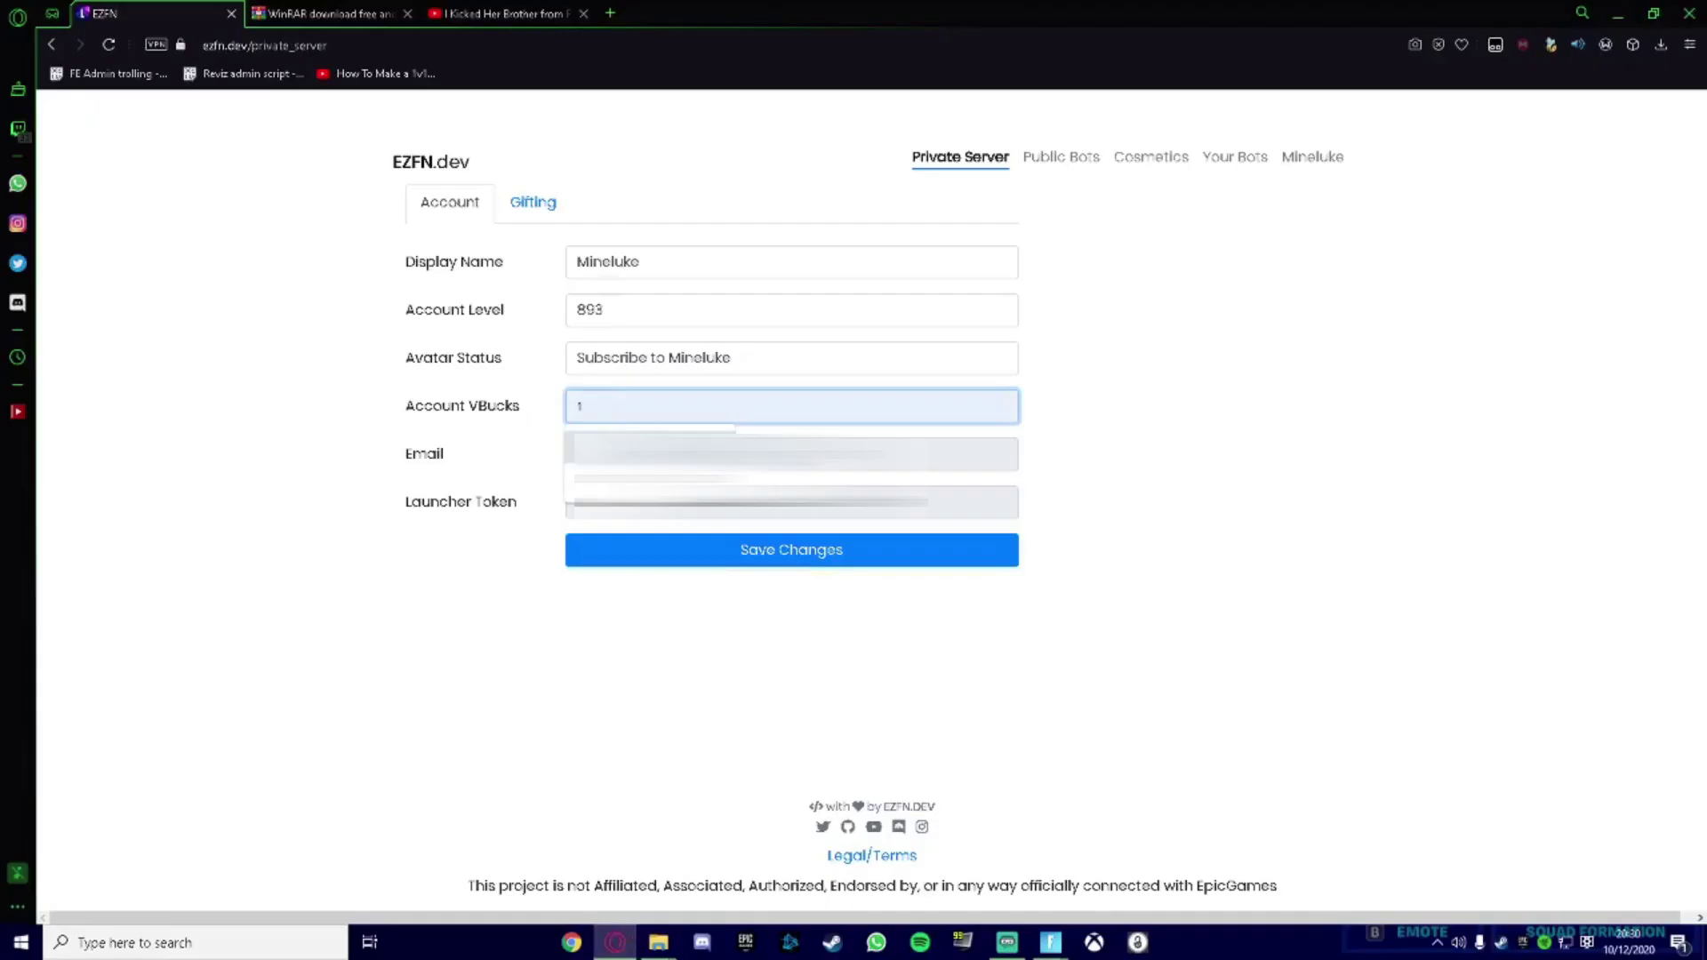
Raise Account VBucks to 1000, save, and claim the 999x V-Bucks reward.
{"action": "type", "text": "000"}
{"action": "left_click", "coordinate": [712, 553]}
{"action": "left_click", "coordinate": [1147, 854]}
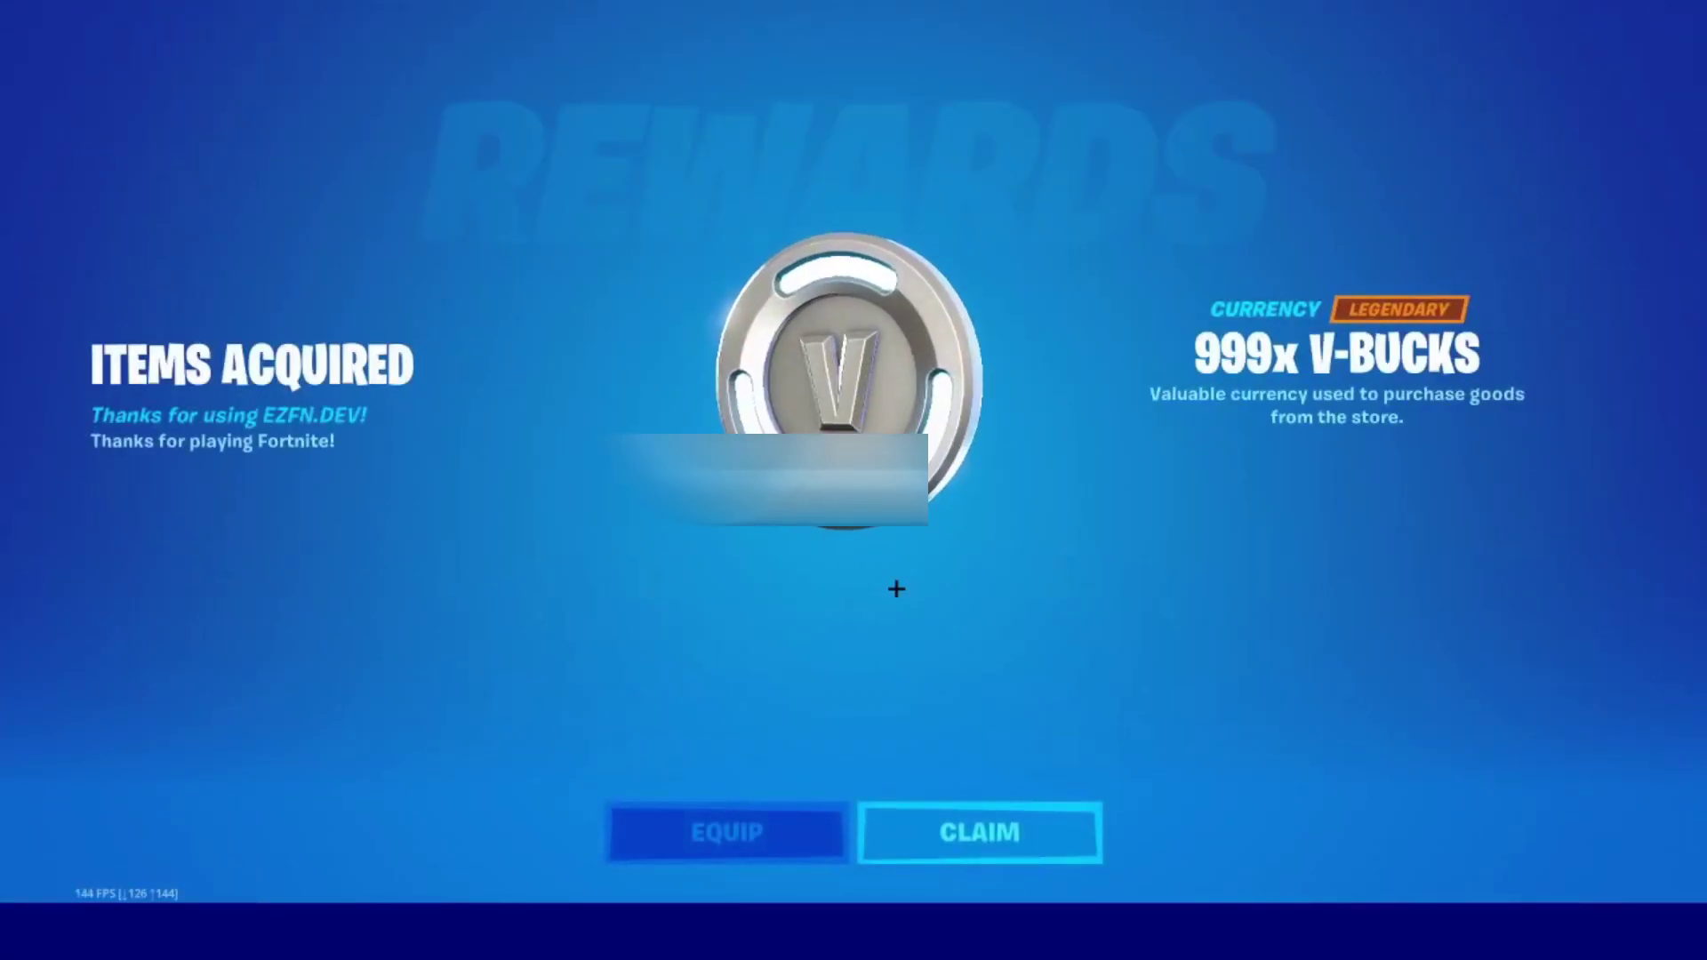
{"action": "left_click", "coordinate": [971, 832]}
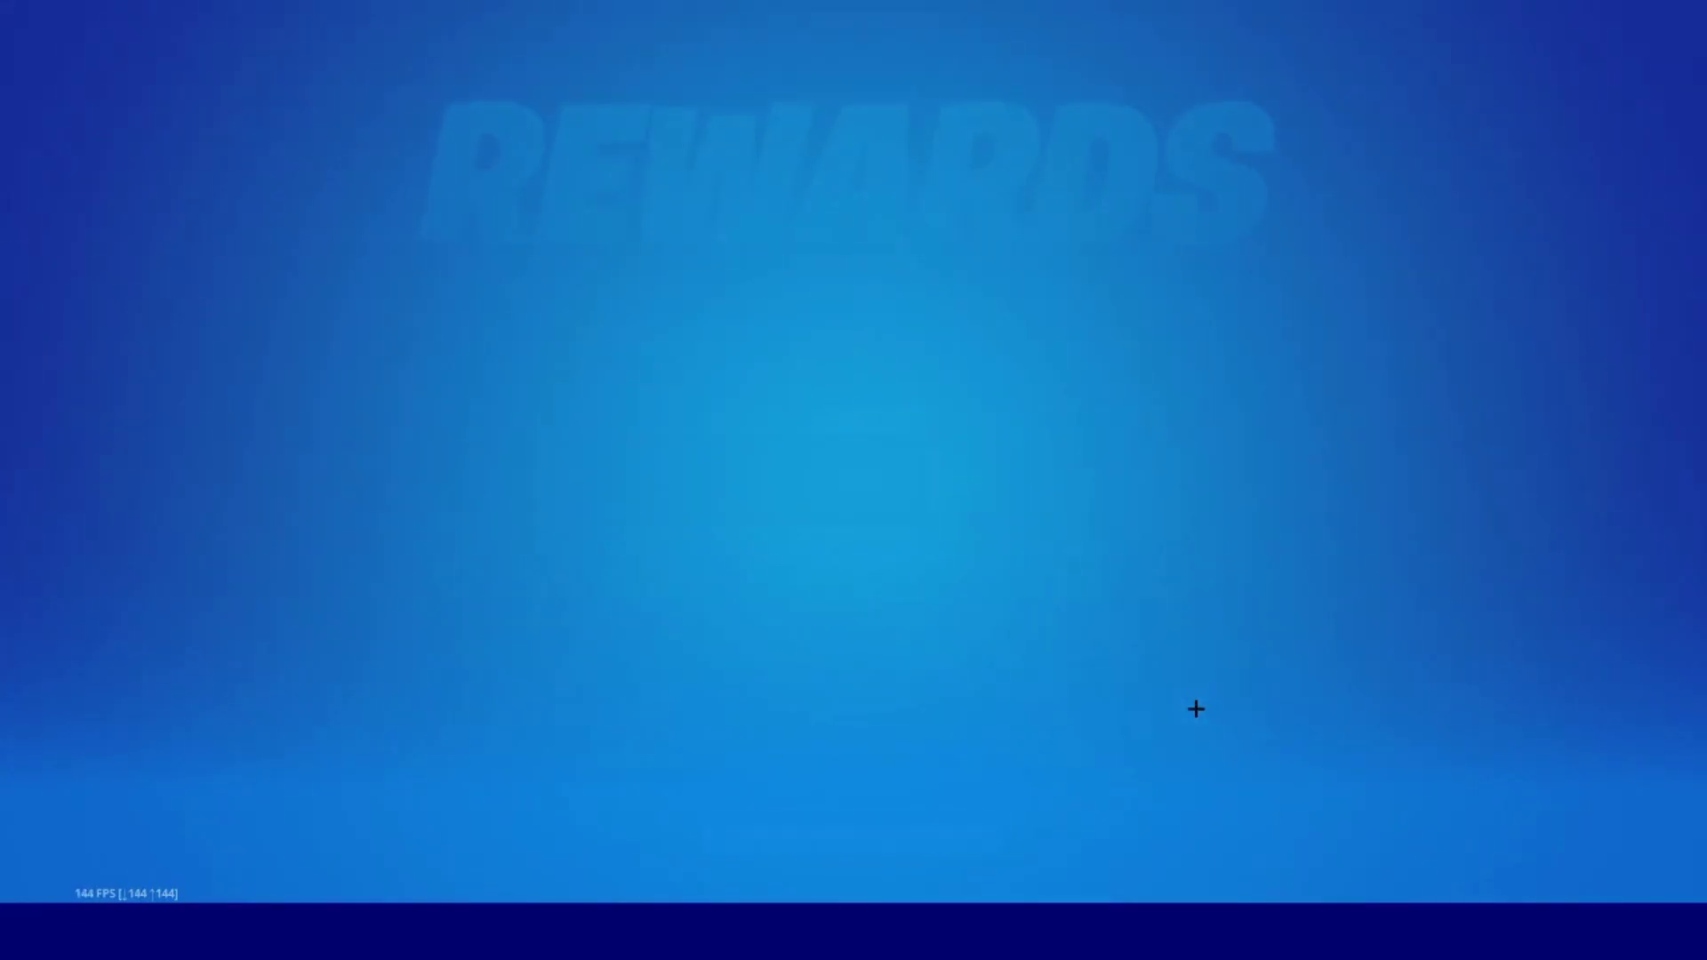
Save the Account VBucks value and claim the 9,000x V-Bucks reward in Fortnite.
{"action": "key", "text": "super"}
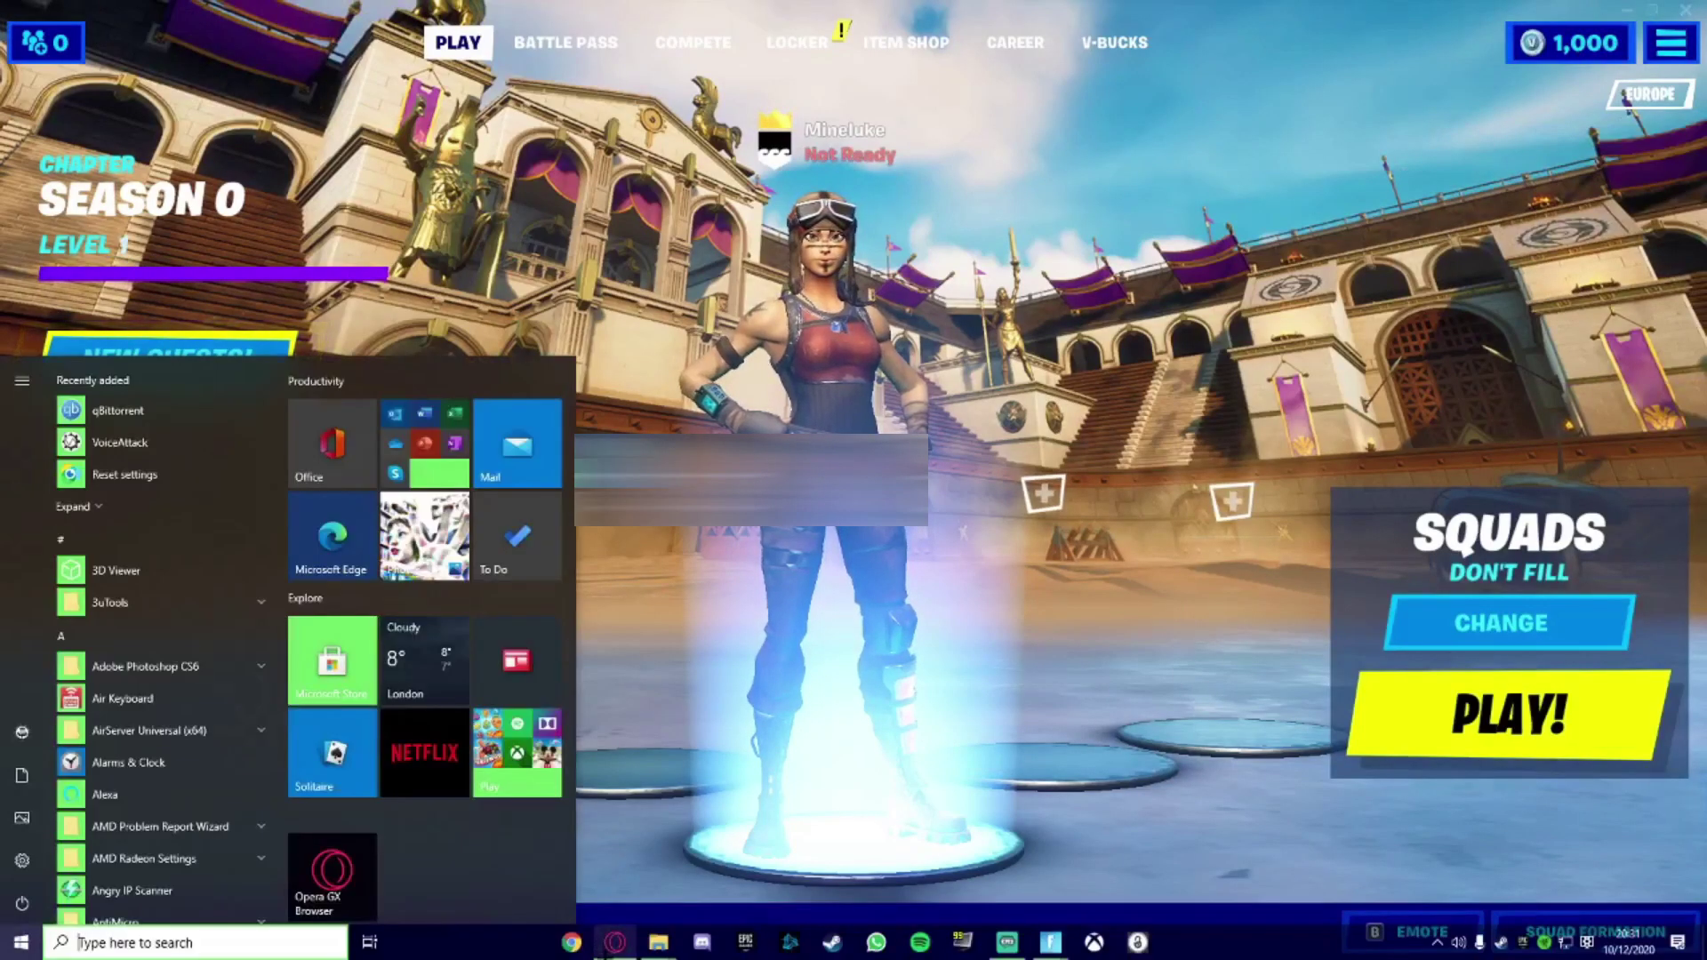
{"action": "left_click", "coordinate": [616, 943]}
{"action": "left_click", "coordinate": [659, 420]}
{"action": "left_click", "coordinate": [676, 551]}
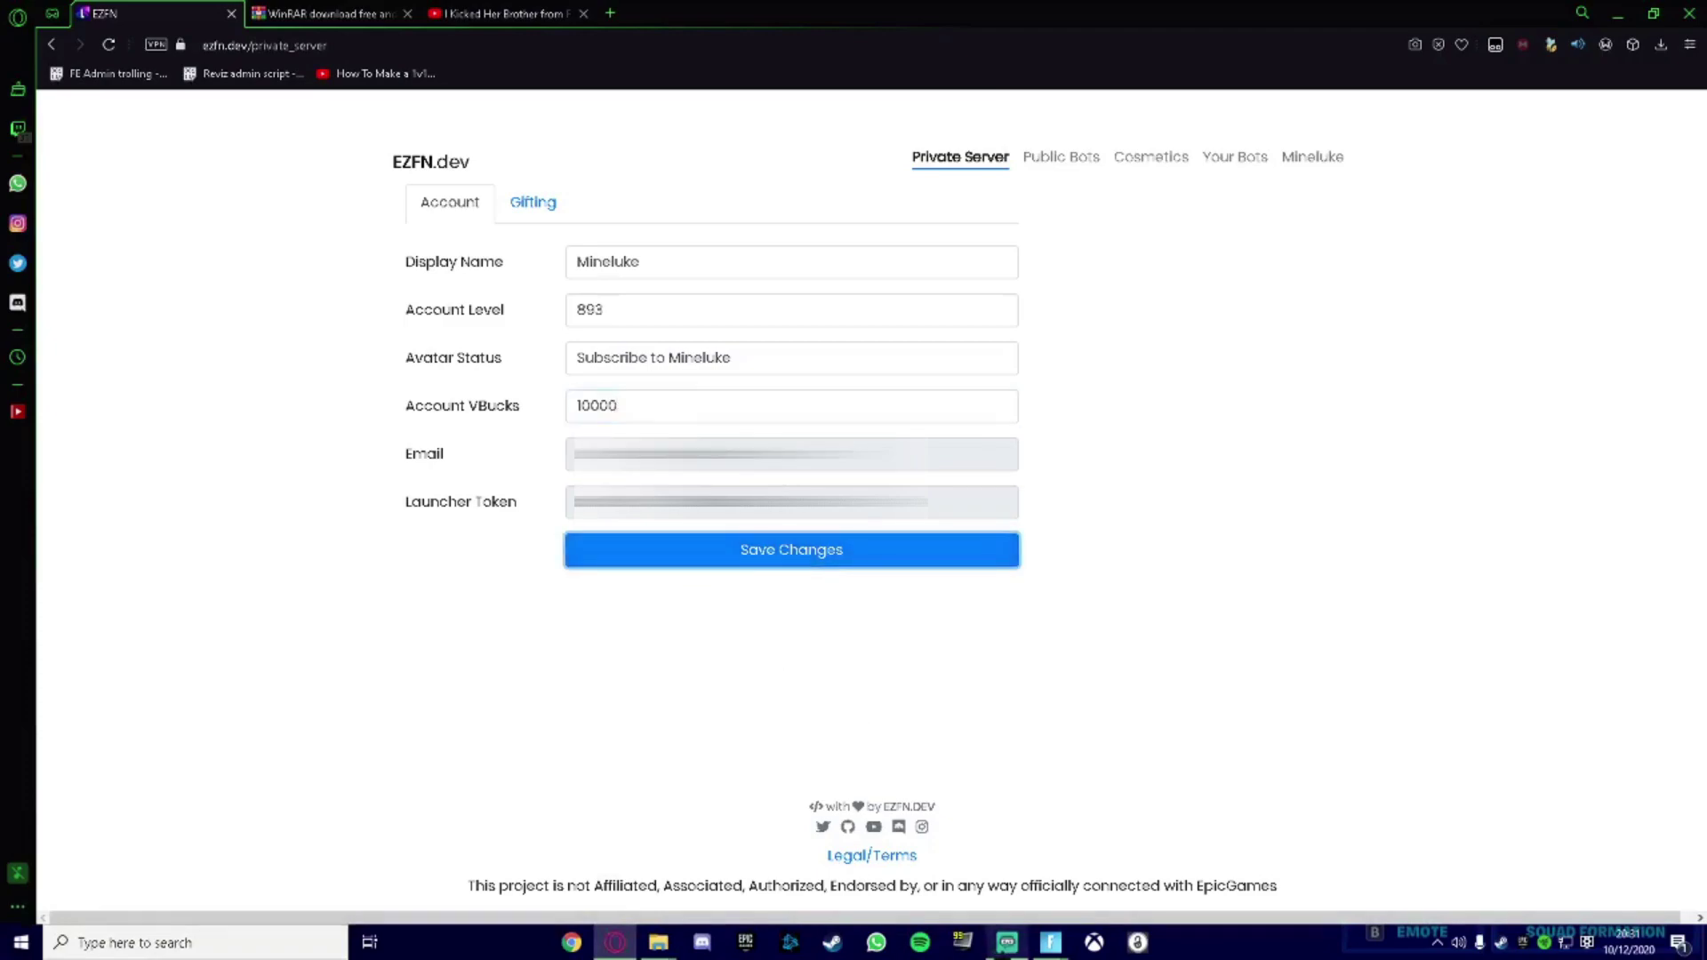
{"action": "left_click", "coordinate": [1007, 942]}
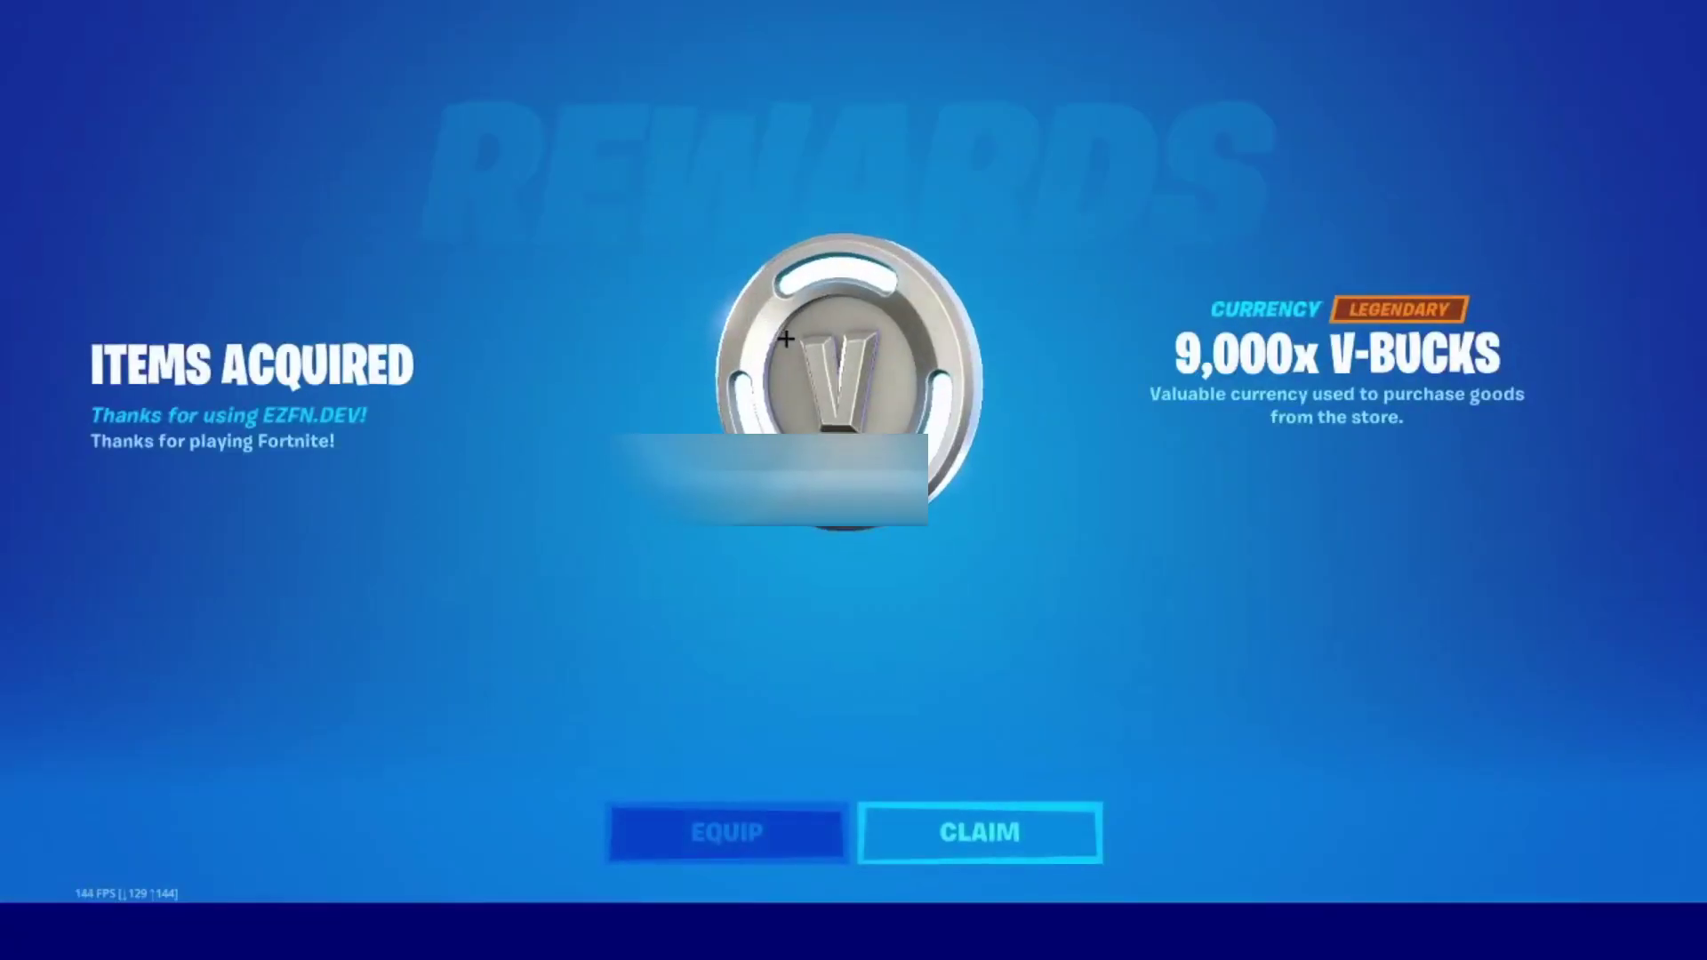
{"action": "left_click", "coordinate": [971, 858]}
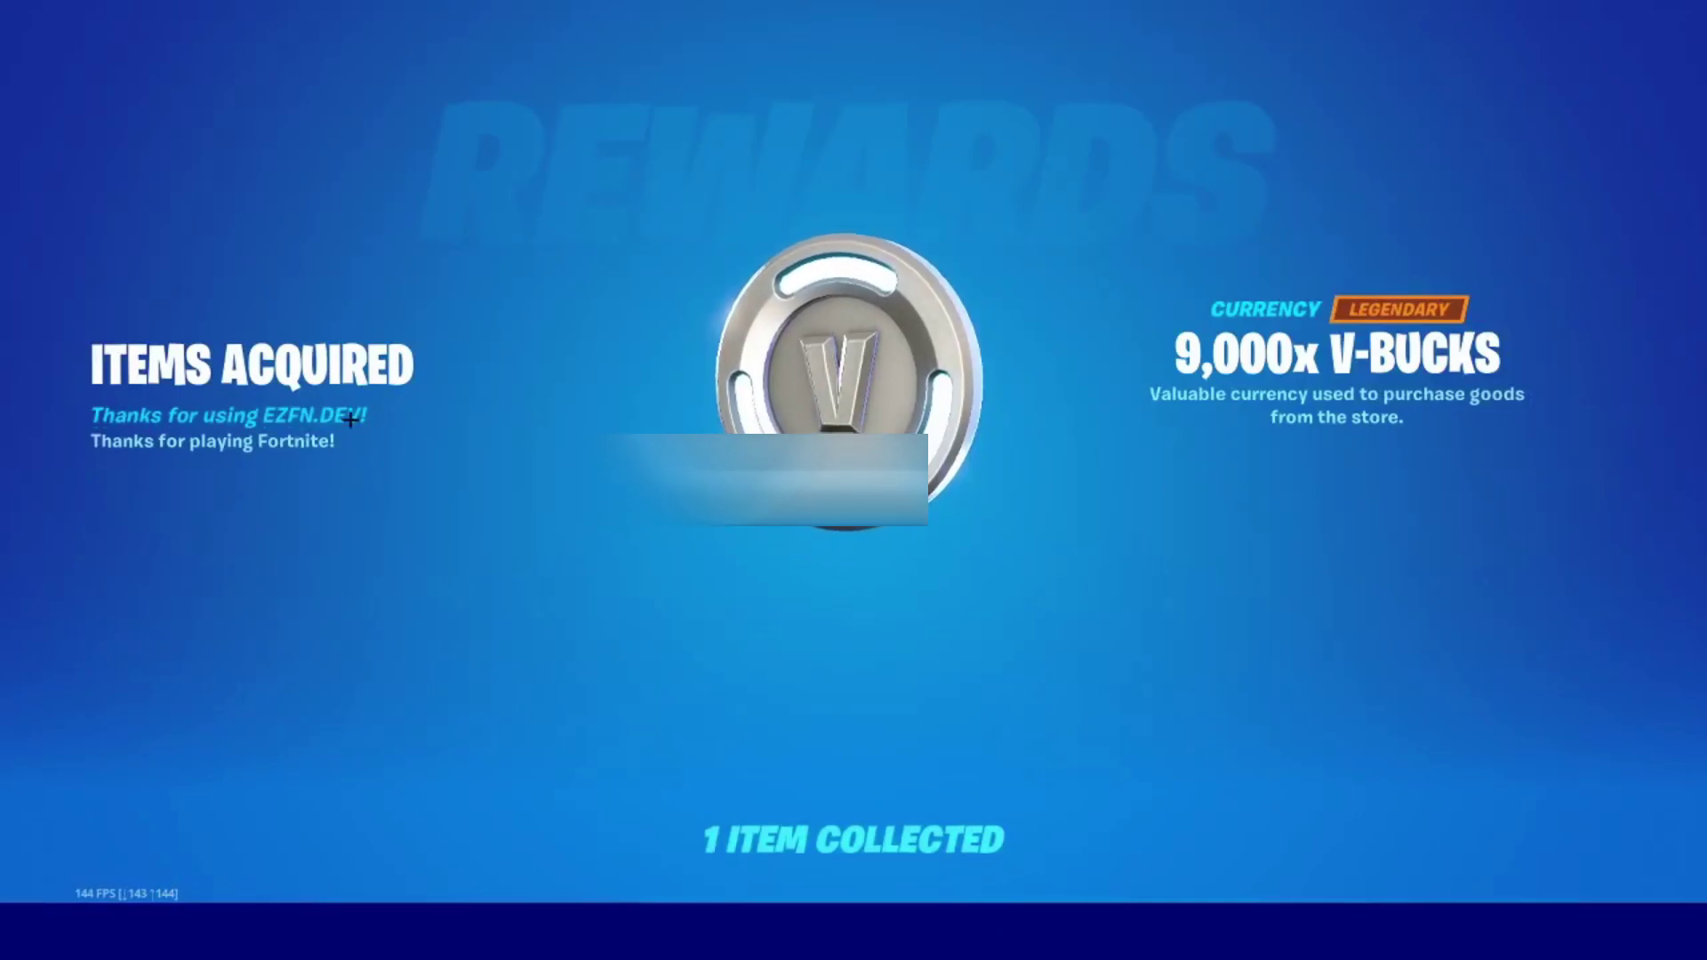
Add a zero to Account VBucks, save it, and claim the next V-Bucks reward.
{"action": "key", "text": "super"}
{"action": "key", "text": "super"}
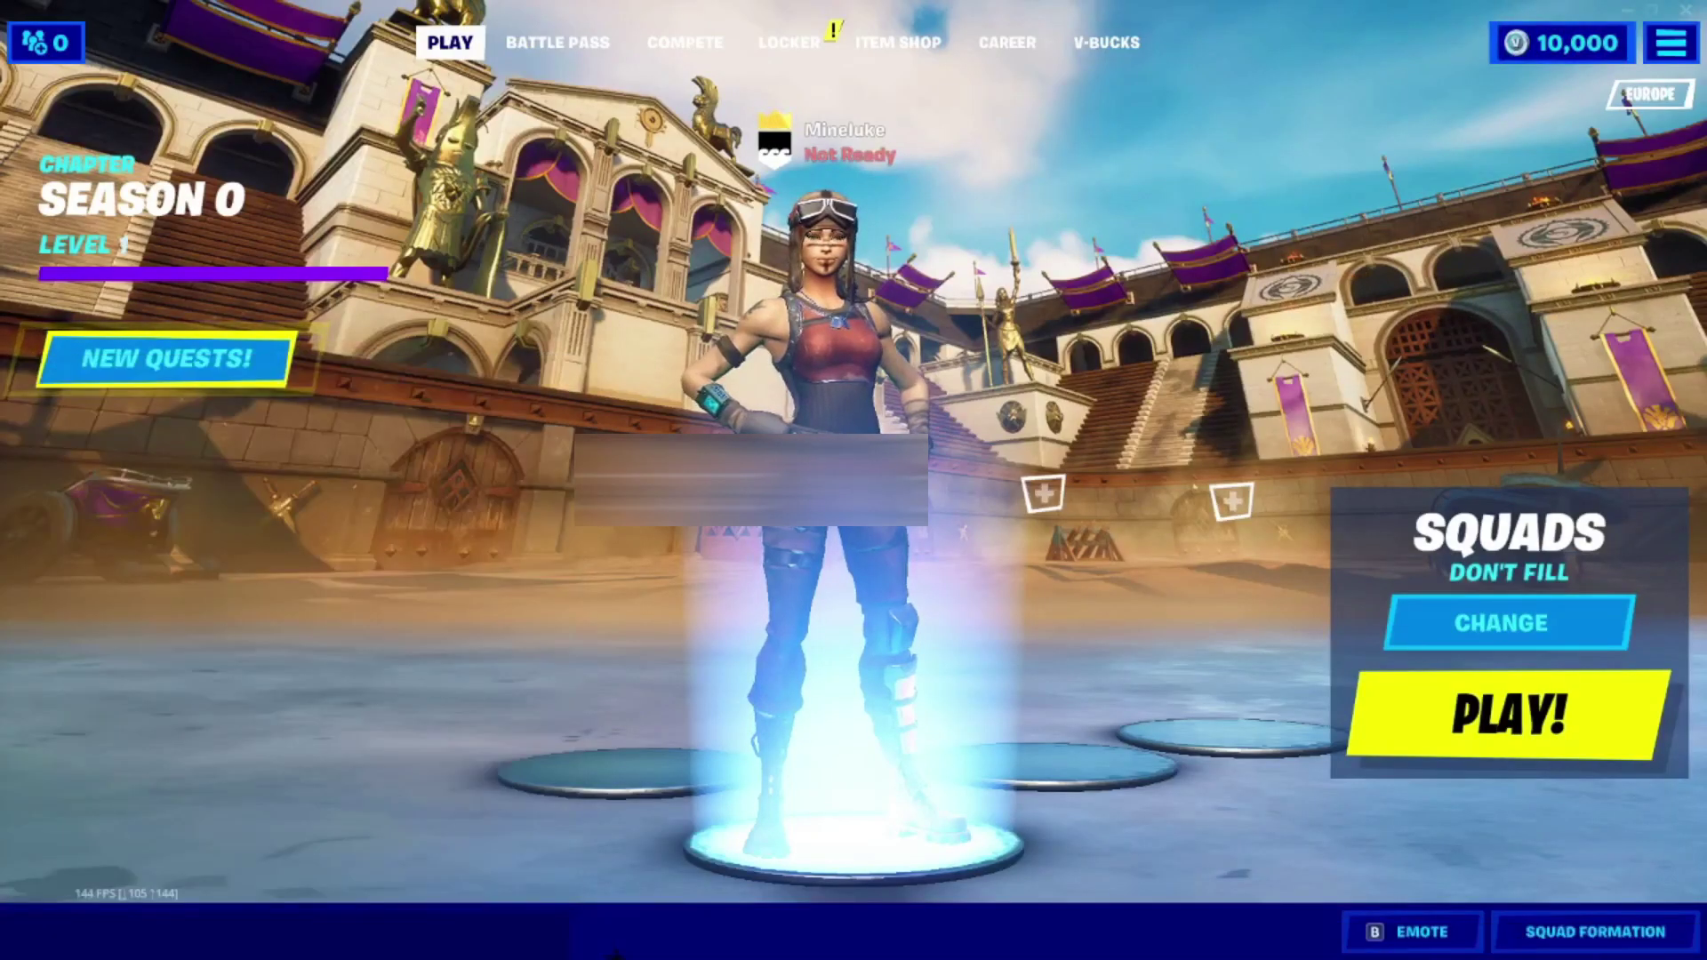
{"action": "key", "text": "alt+Tab"}
{"action": "left_click", "coordinate": [667, 407]}
{"action": "type", "text": "0"}
{"action": "left_click", "coordinate": [758, 553]}
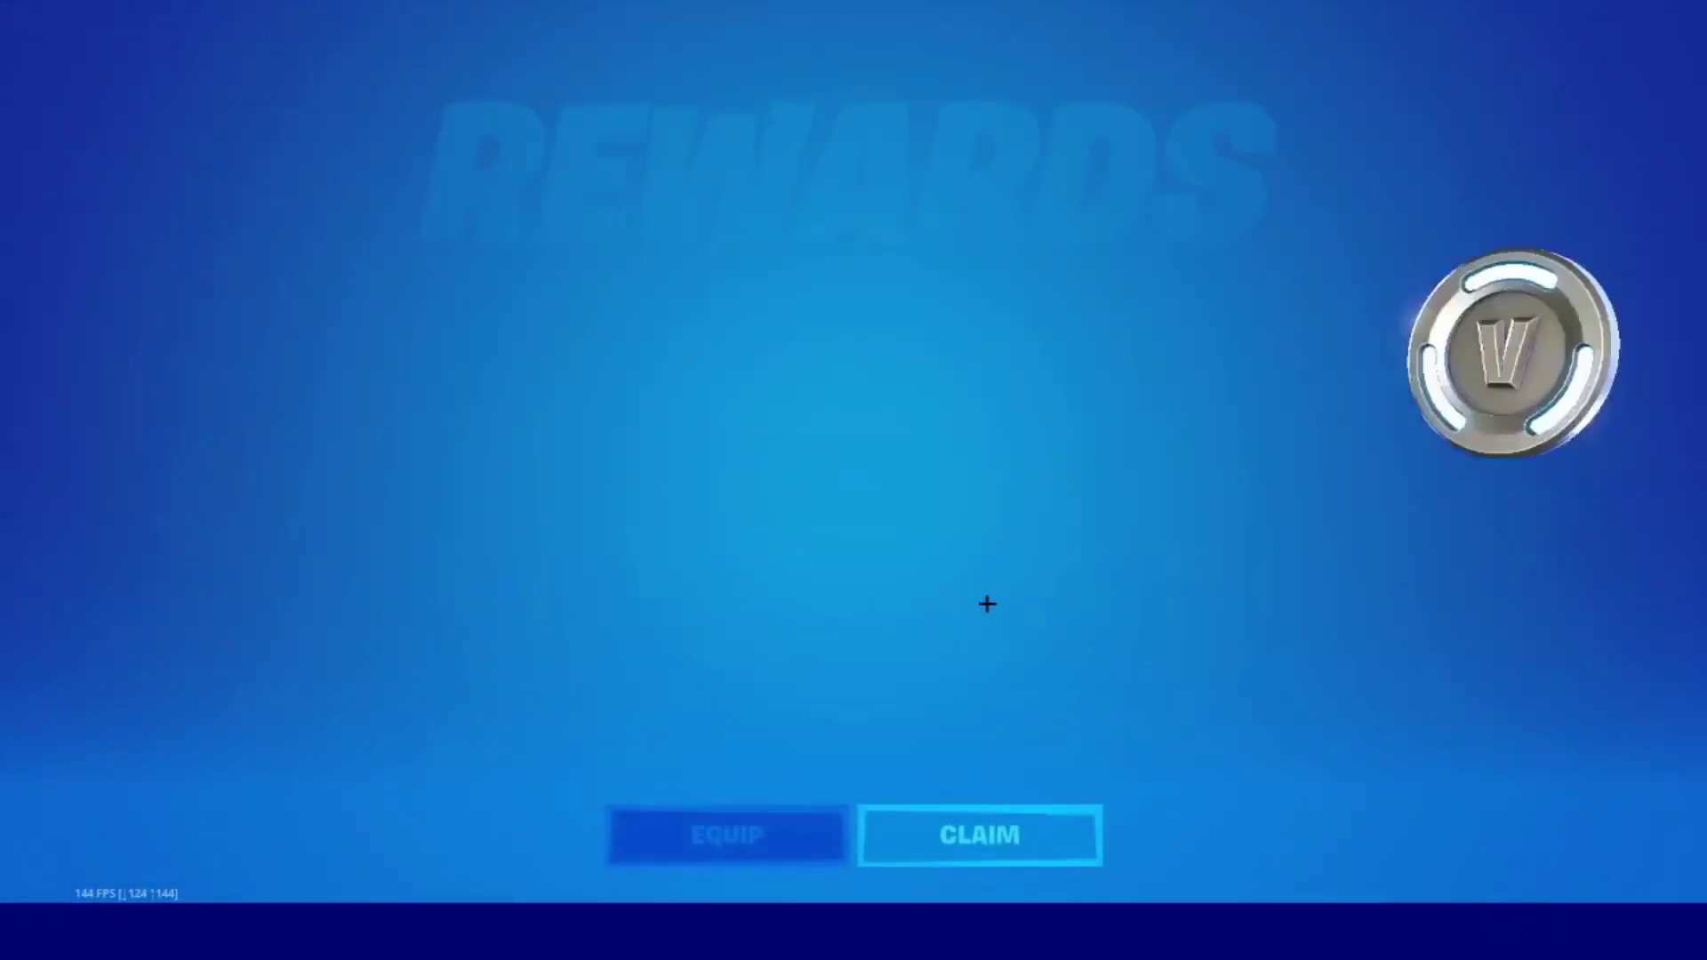
{"action": "left_click", "coordinate": [1092, 822]}
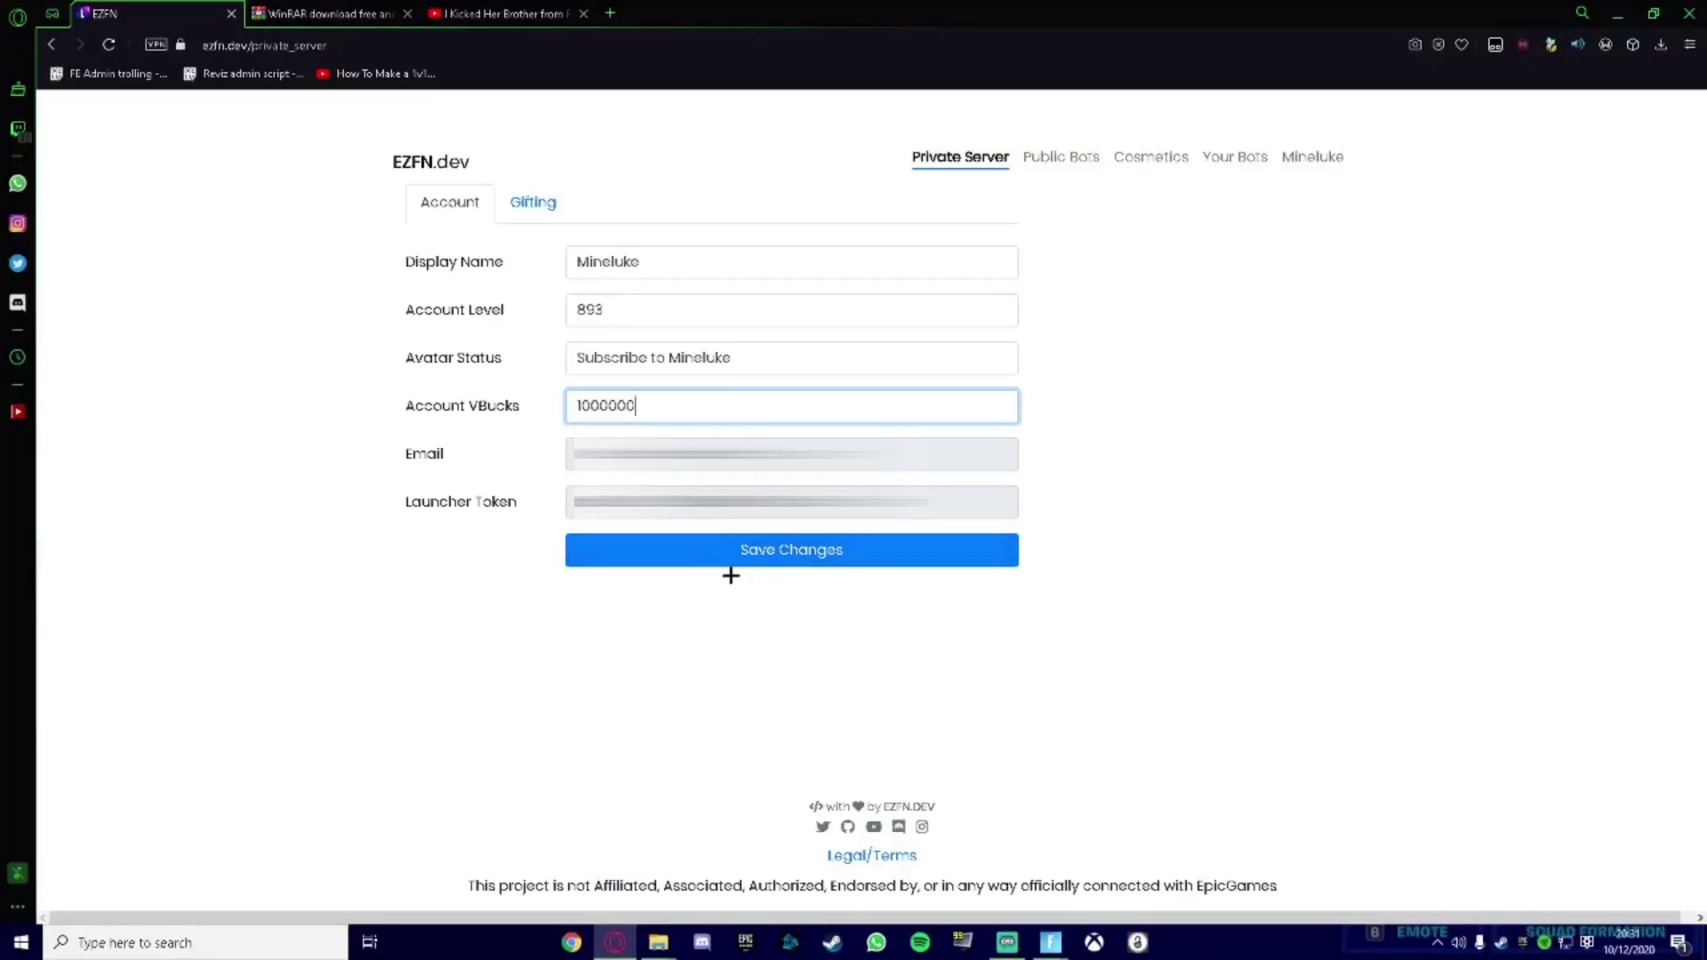
Save again, claim that V-Bucks reward, then save an amount four zeros larger.
{"action": "left_click", "coordinate": [731, 556]}
{"action": "mouse_move", "coordinate": [1051, 942]}
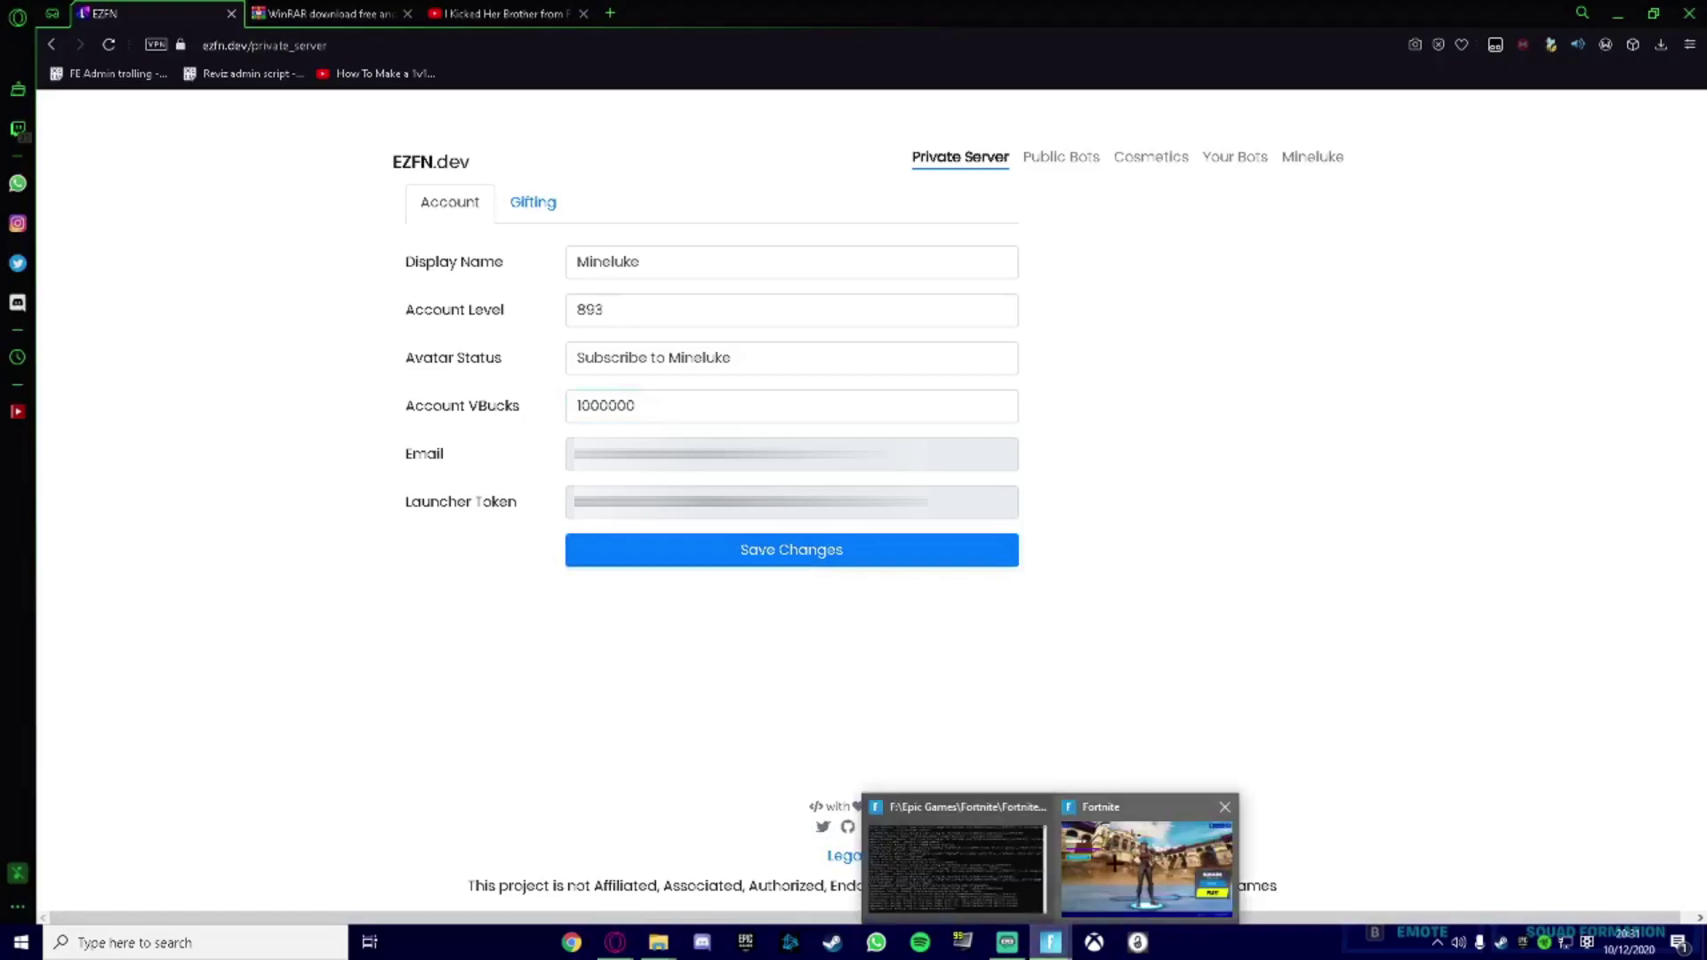
{"action": "left_click", "coordinate": [1193, 872]}
{"action": "left_click", "coordinate": [981, 862]}
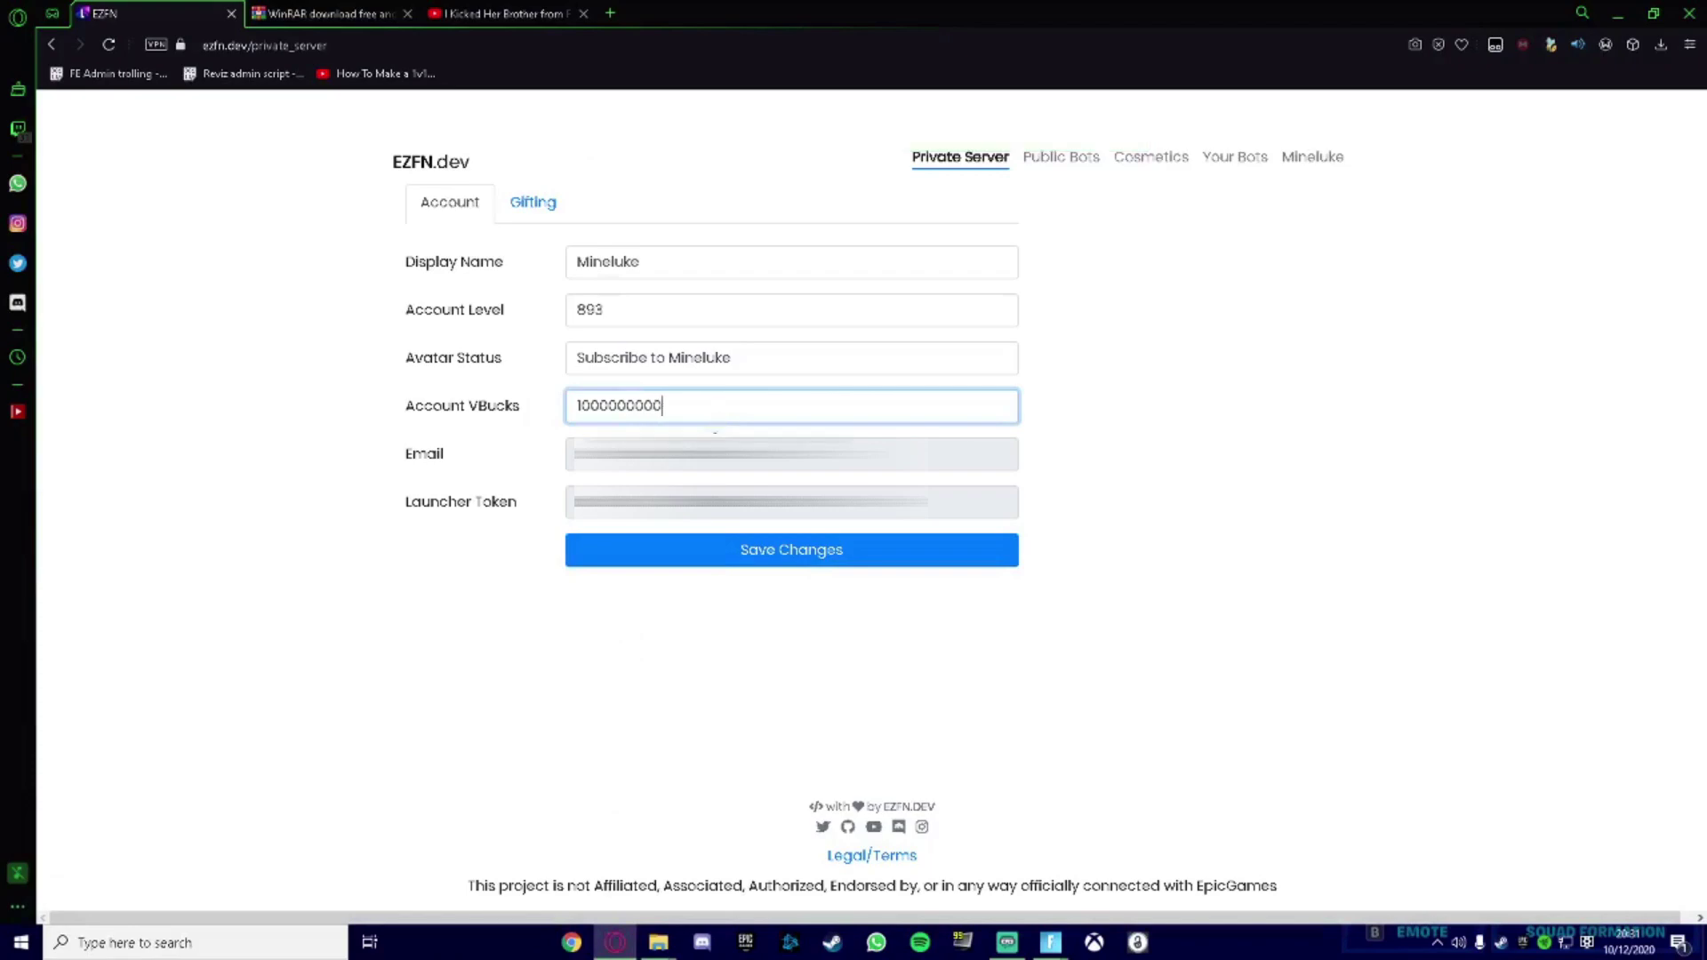
{"action": "type", "text": "000000000000000"}
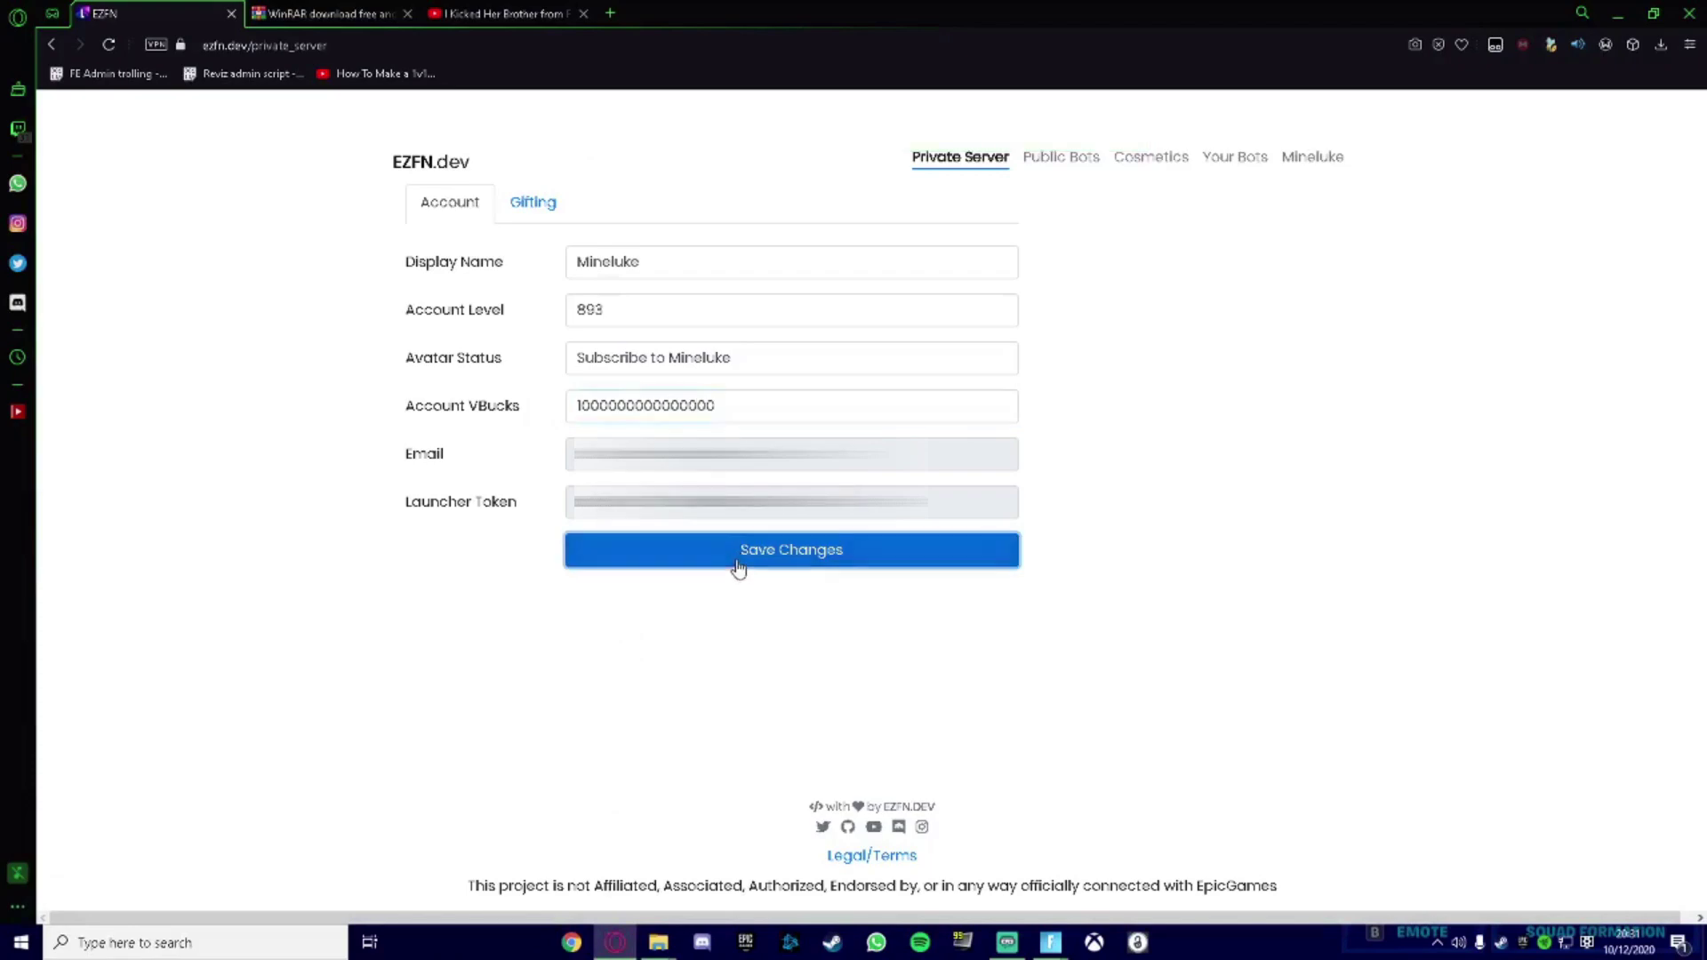
{"action": "left_click", "coordinate": [737, 566]}
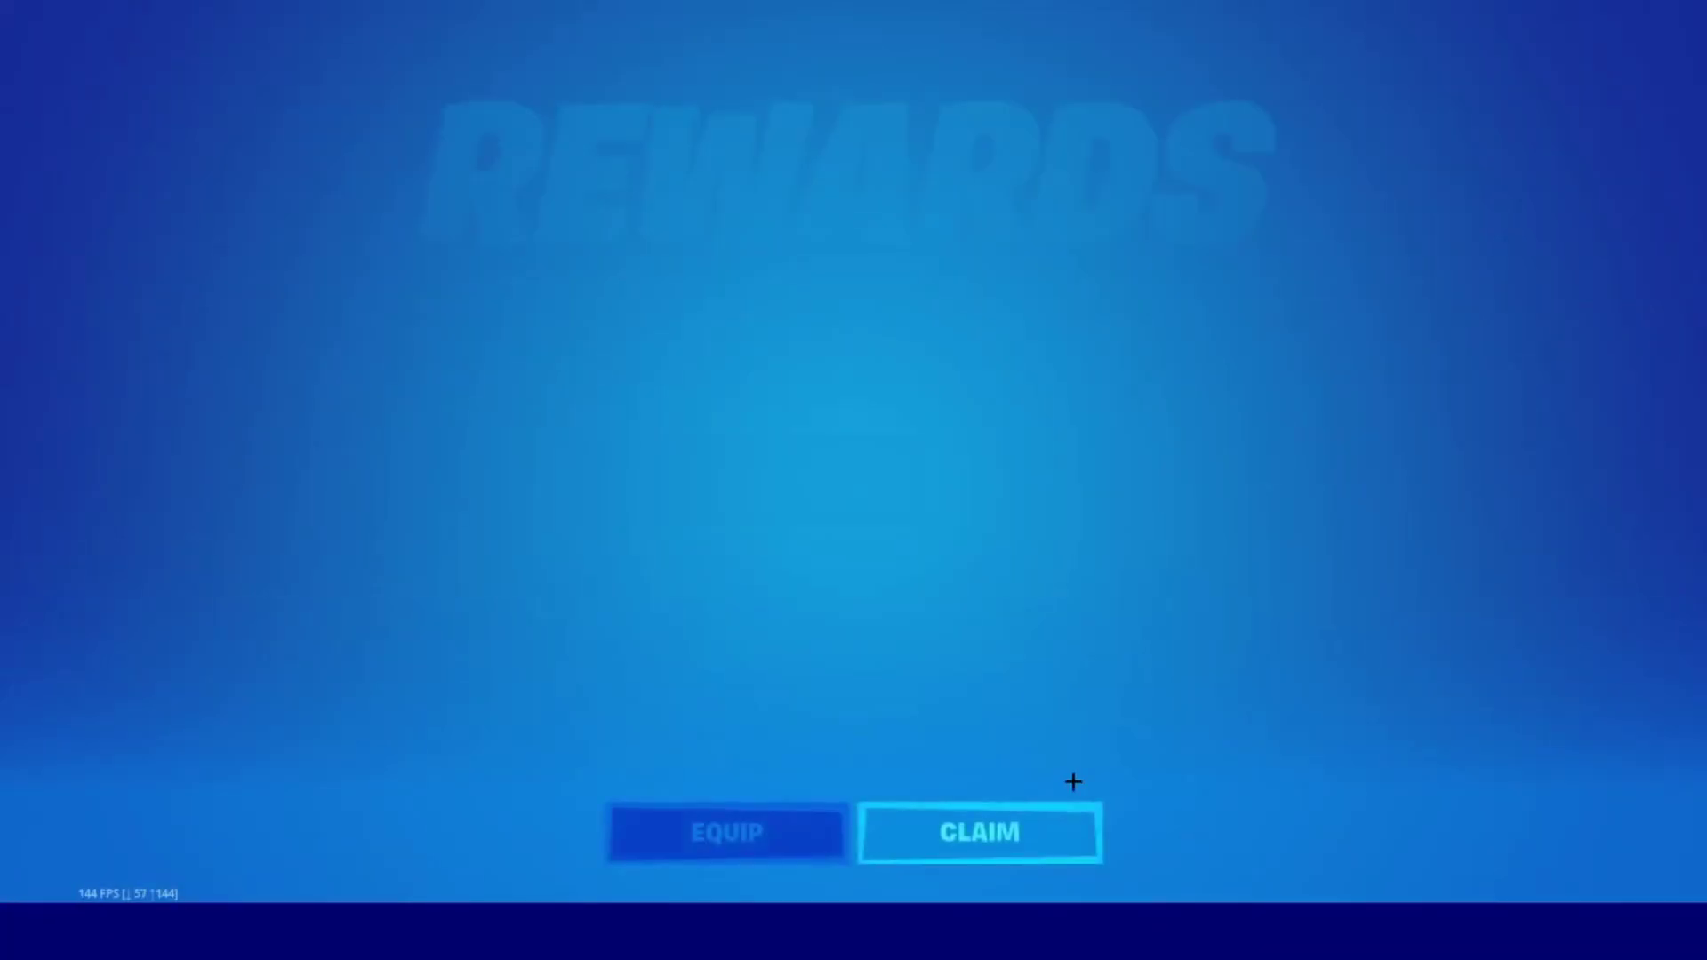
Claim the rewards in Fortnite and return to the EZFN.dev Gifting page.
{"action": "left_click", "coordinate": [1056, 806]}
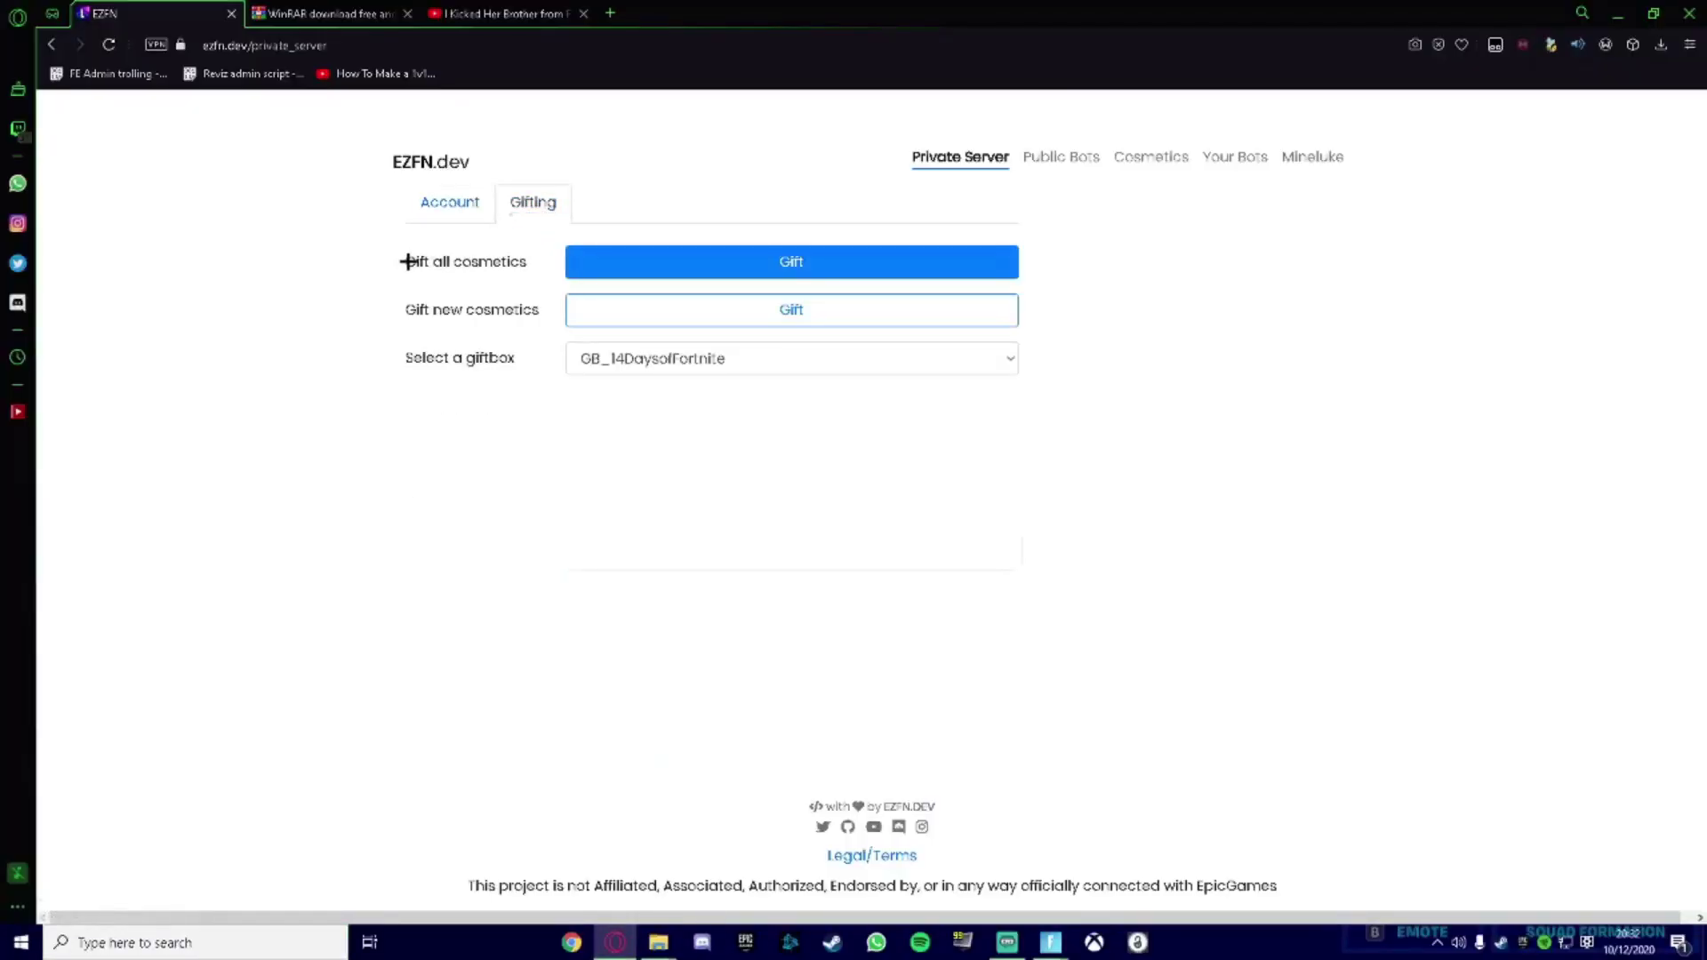
{"action": "left_click_drag", "start_coordinate": [407, 311], "coordinate": [488, 306]}
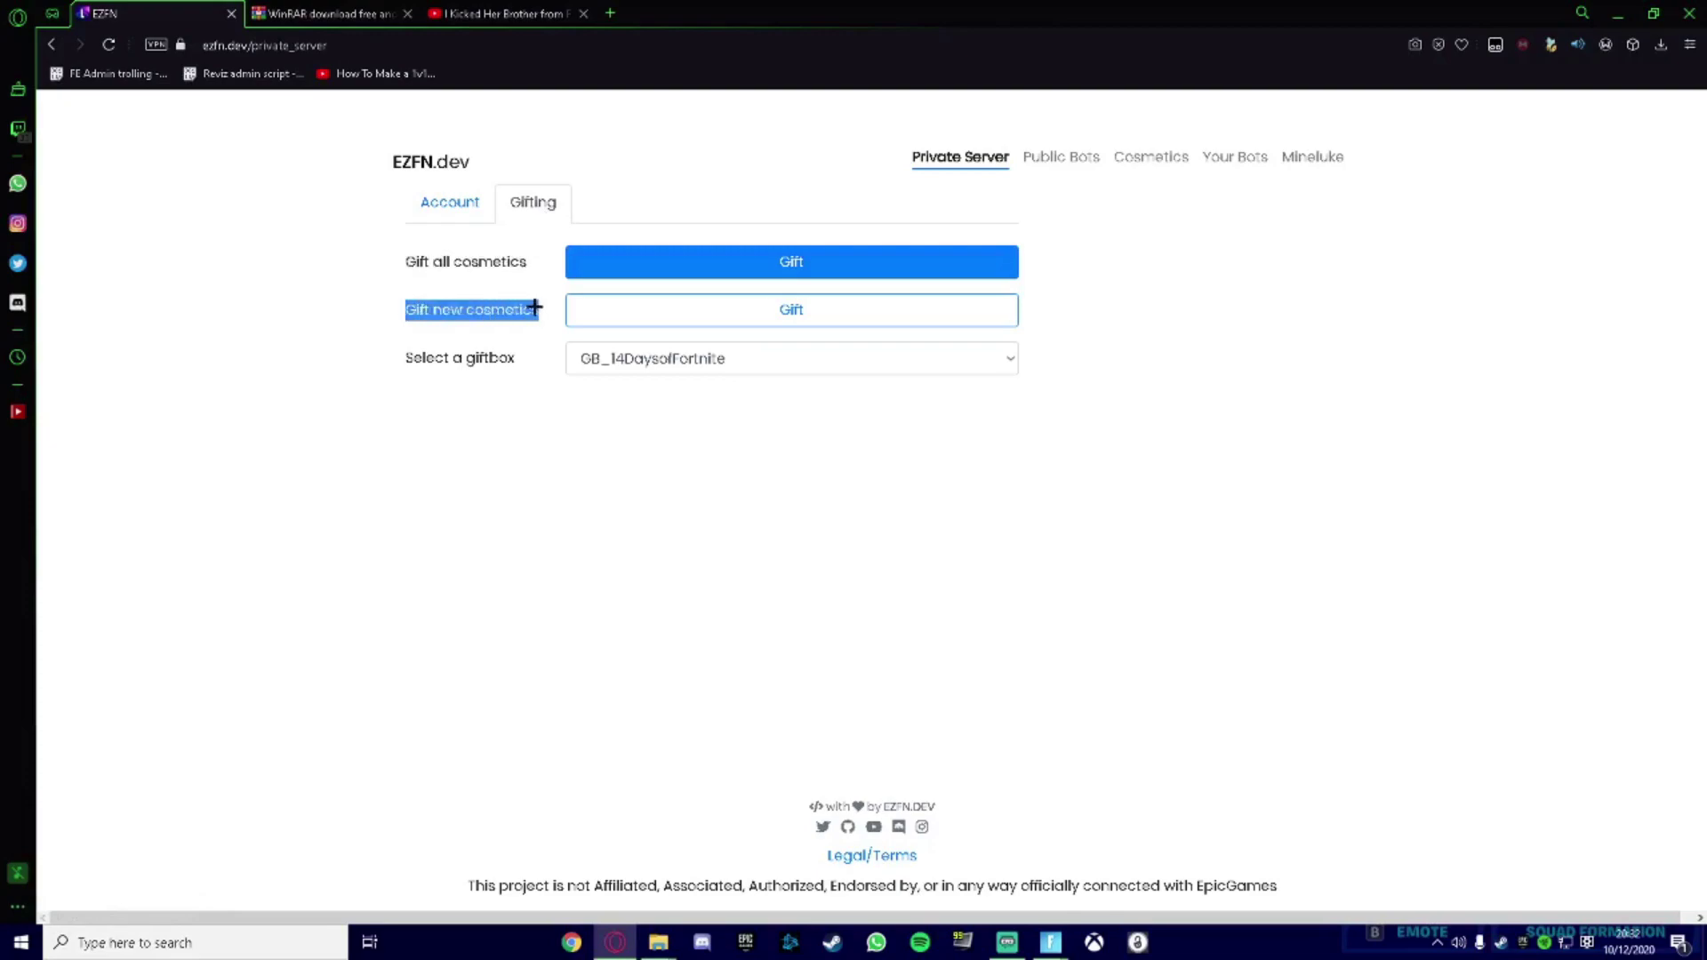
{"action": "left_click_drag", "start_coordinate": [406, 360], "coordinate": [576, 353]}
{"action": "left_click", "coordinate": [524, 384]}
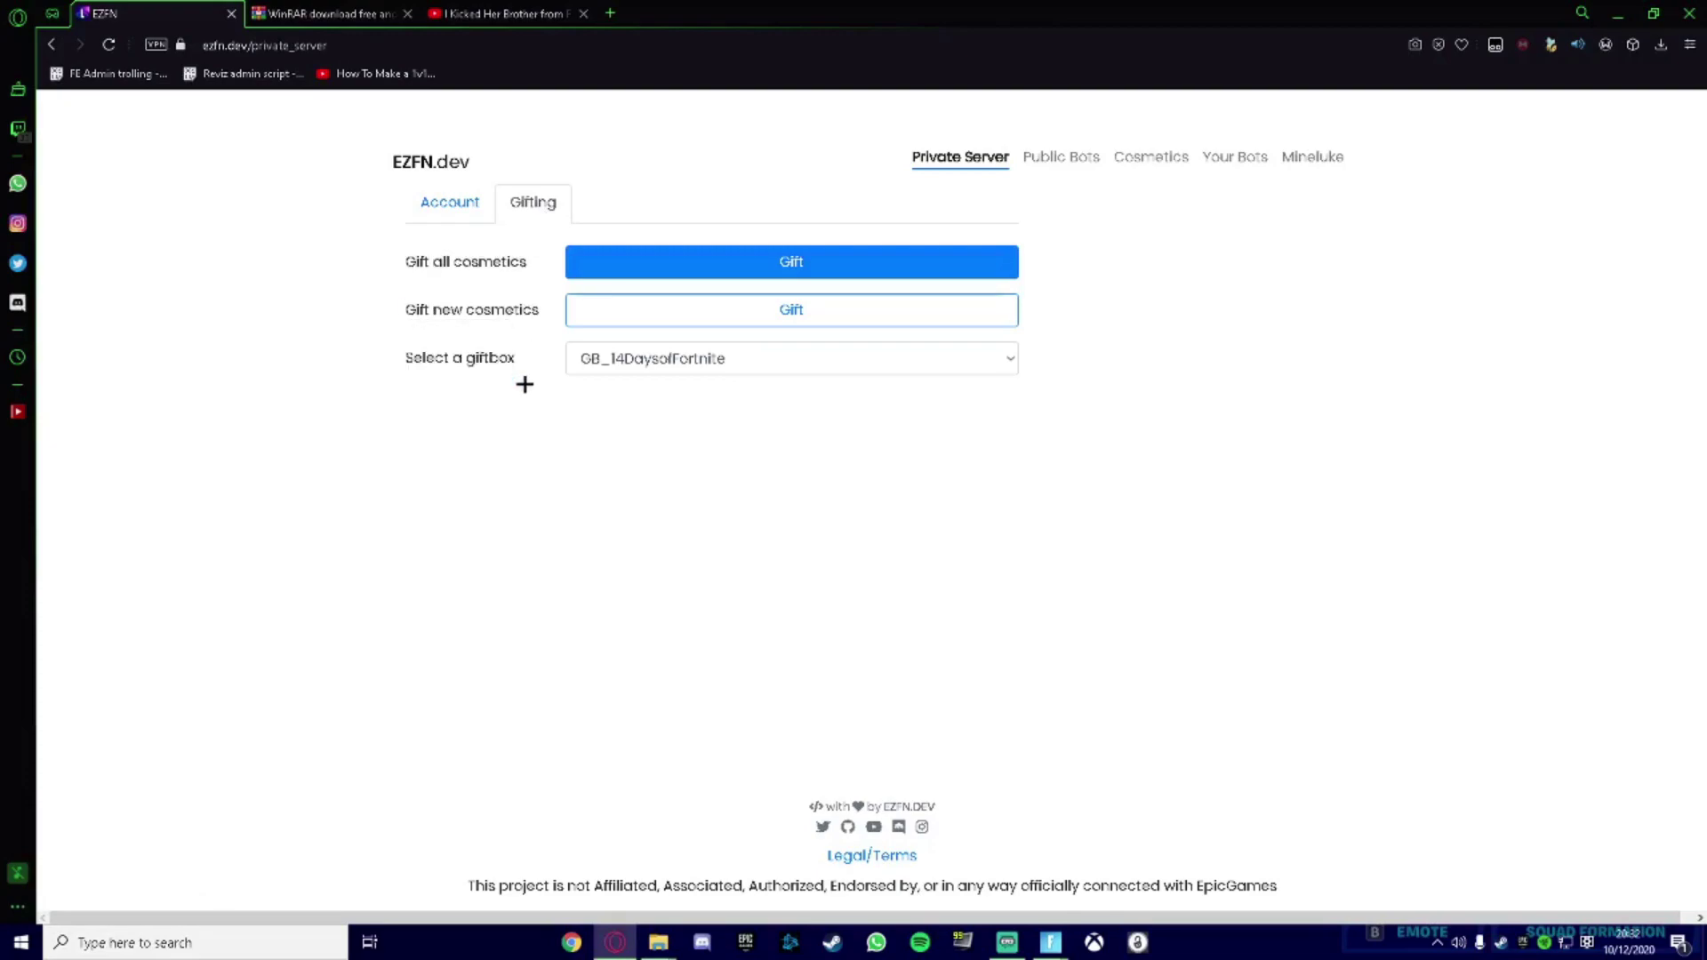
Choose GB_BattlePass from the giftbox dropdown in place of GB_14DaysofFortnite.
{"action": "left_click", "coordinate": [726, 361]}
{"action": "scroll", "coordinate": [729, 533], "scroll_direction": "down", "scroll_amount": 3}
{"action": "scroll", "coordinate": [766, 695], "scroll_direction": "down", "scroll_amount": 3}
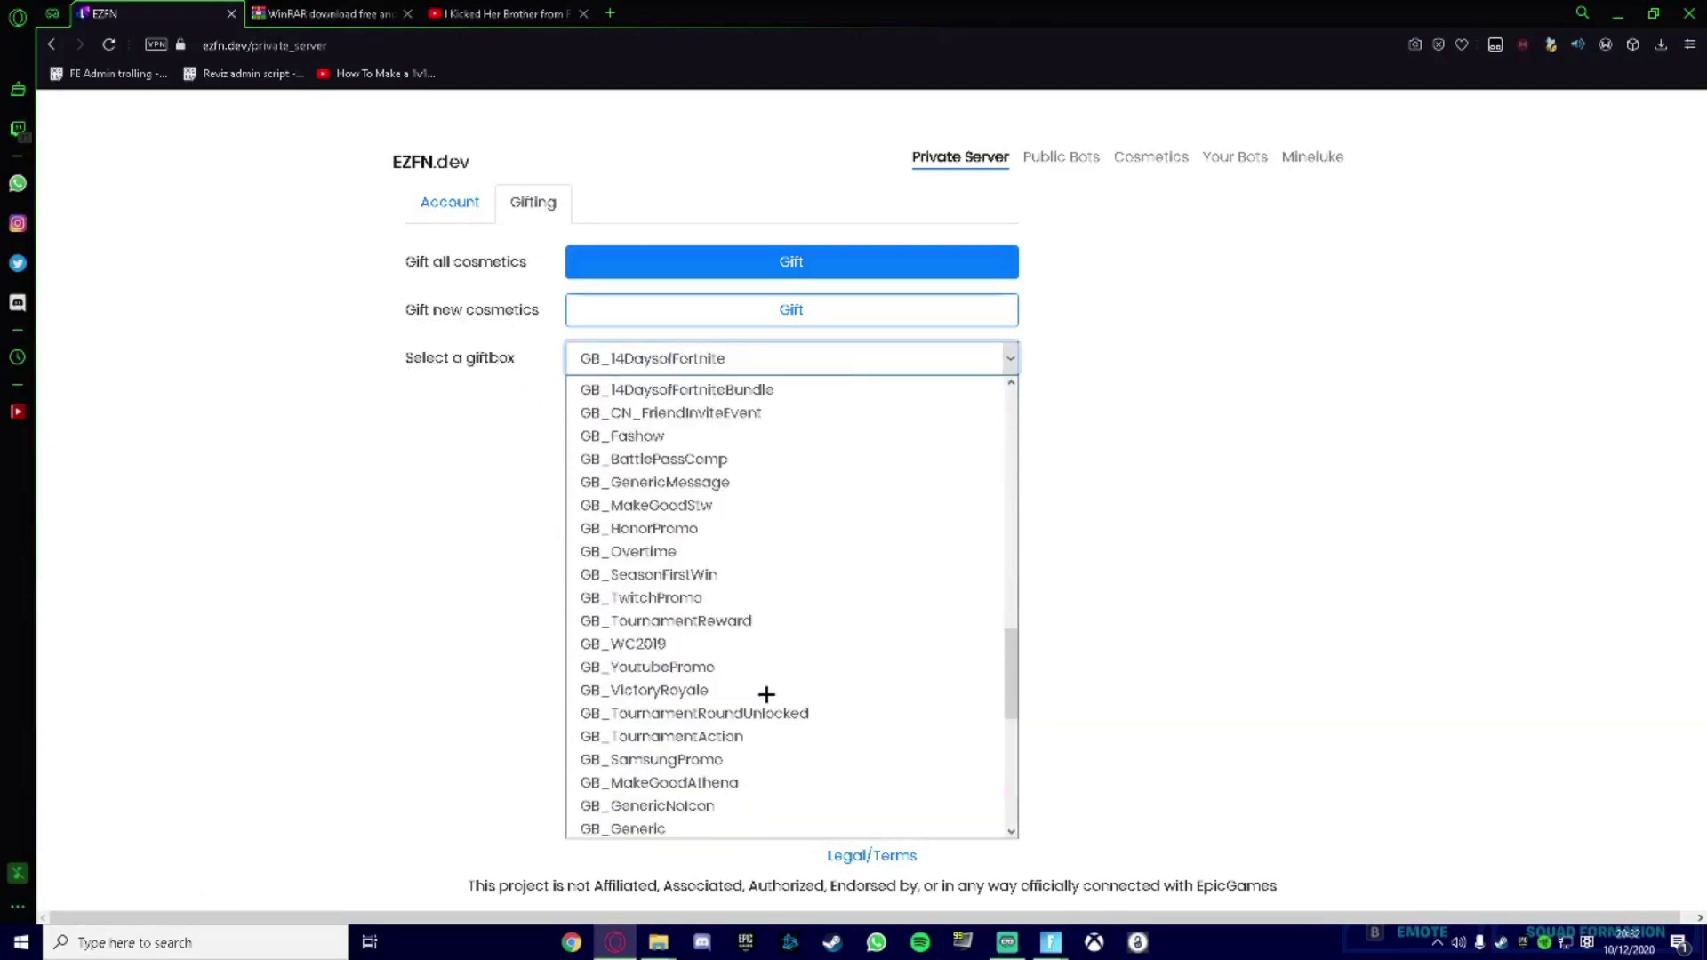
{"action": "scroll", "coordinate": [767, 695], "scroll_direction": "up", "scroll_amount": 1}
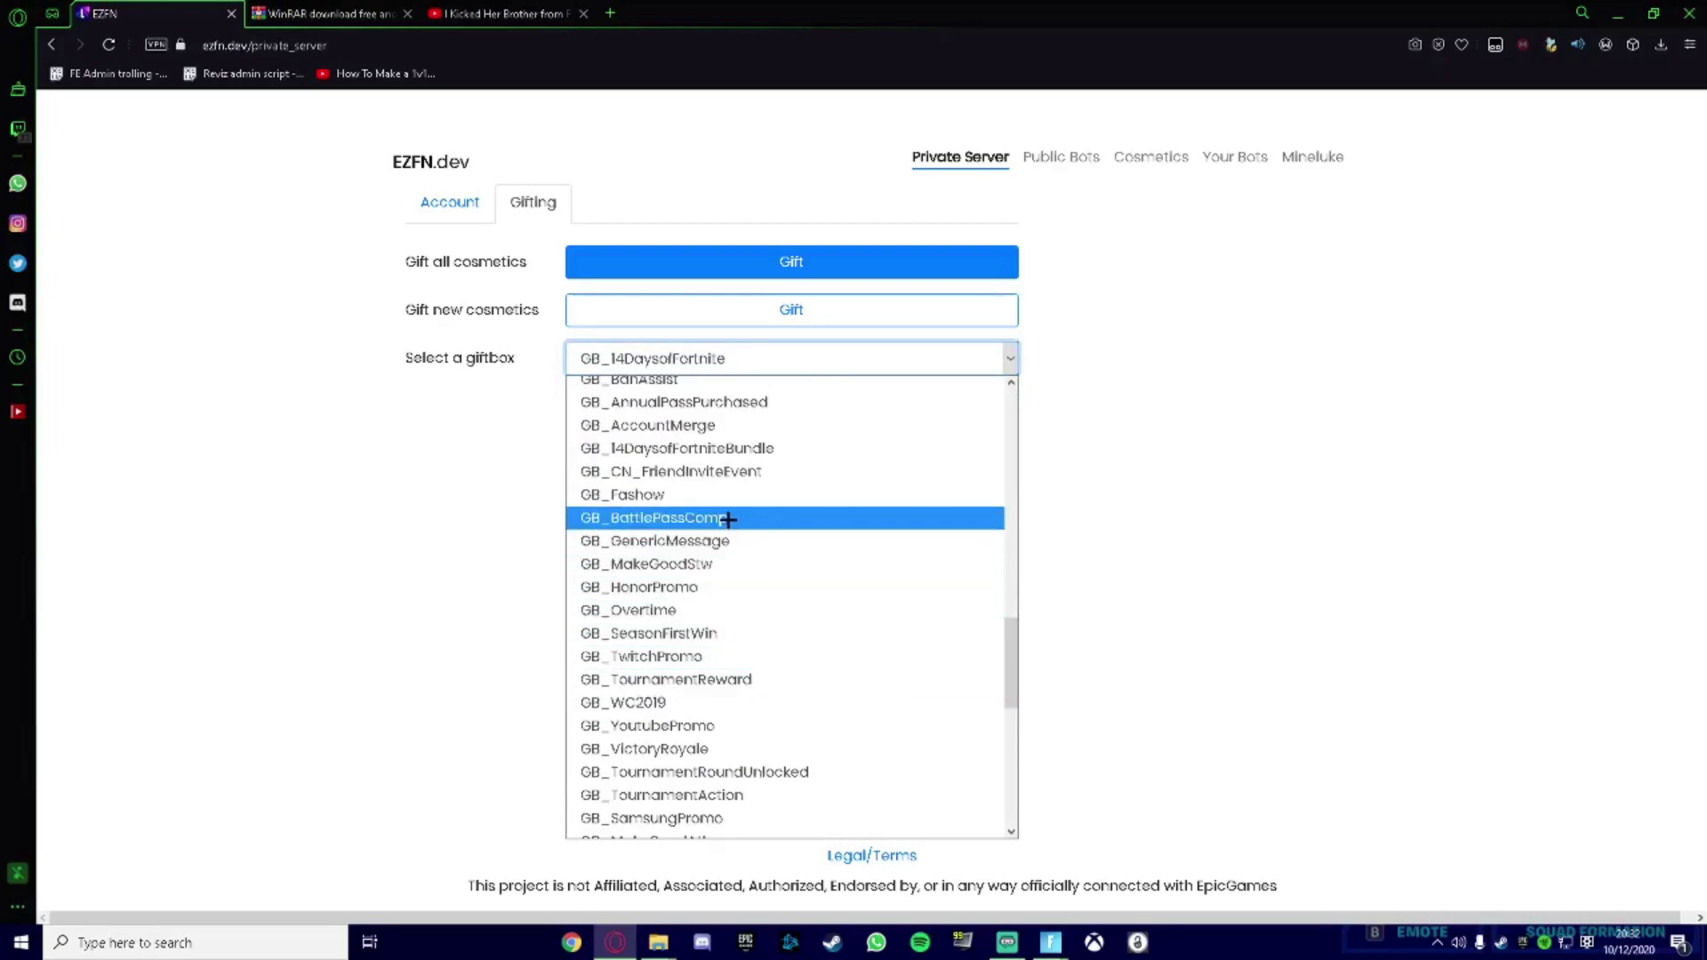
{"action": "scroll", "coordinate": [728, 520], "scroll_direction": "up", "scroll_amount": 5}
{"action": "scroll", "coordinate": [766, 530], "scroll_direction": "down", "scroll_amount": 2}
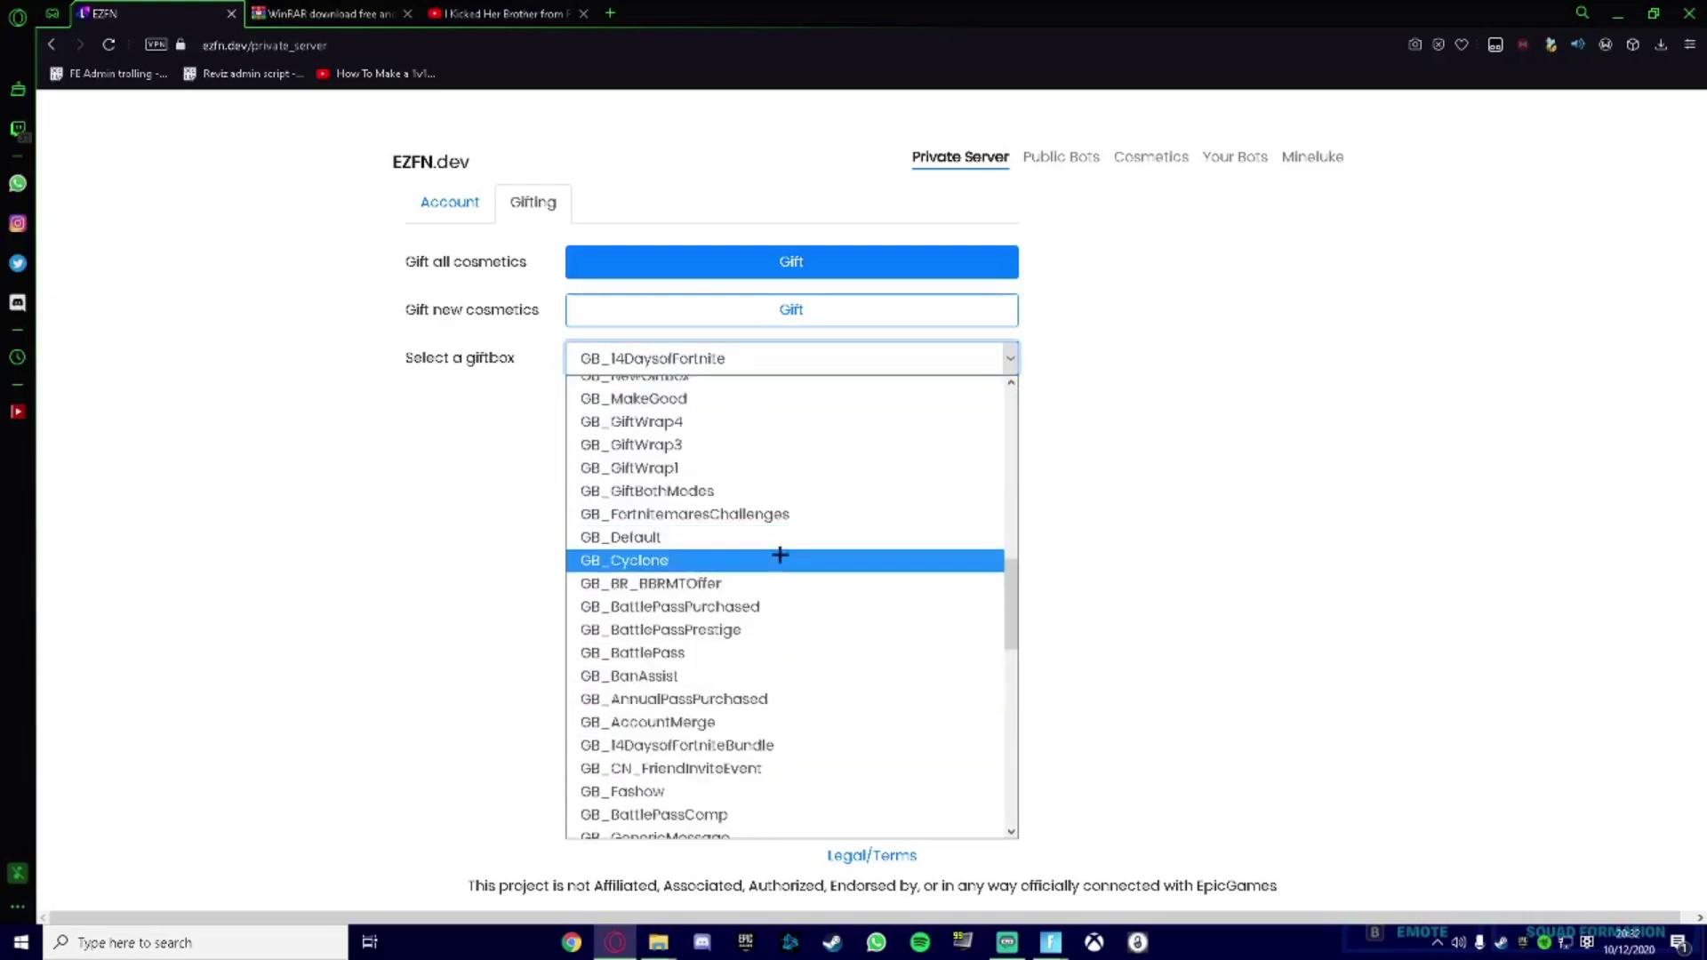
{"action": "left_click", "coordinate": [703, 653]}
{"action": "left_click", "coordinate": [887, 629]}
Check the Fortnite lobby, then go back to the EZFN.dev Gifting page.
{"action": "mouse_move", "coordinate": [1051, 941]}
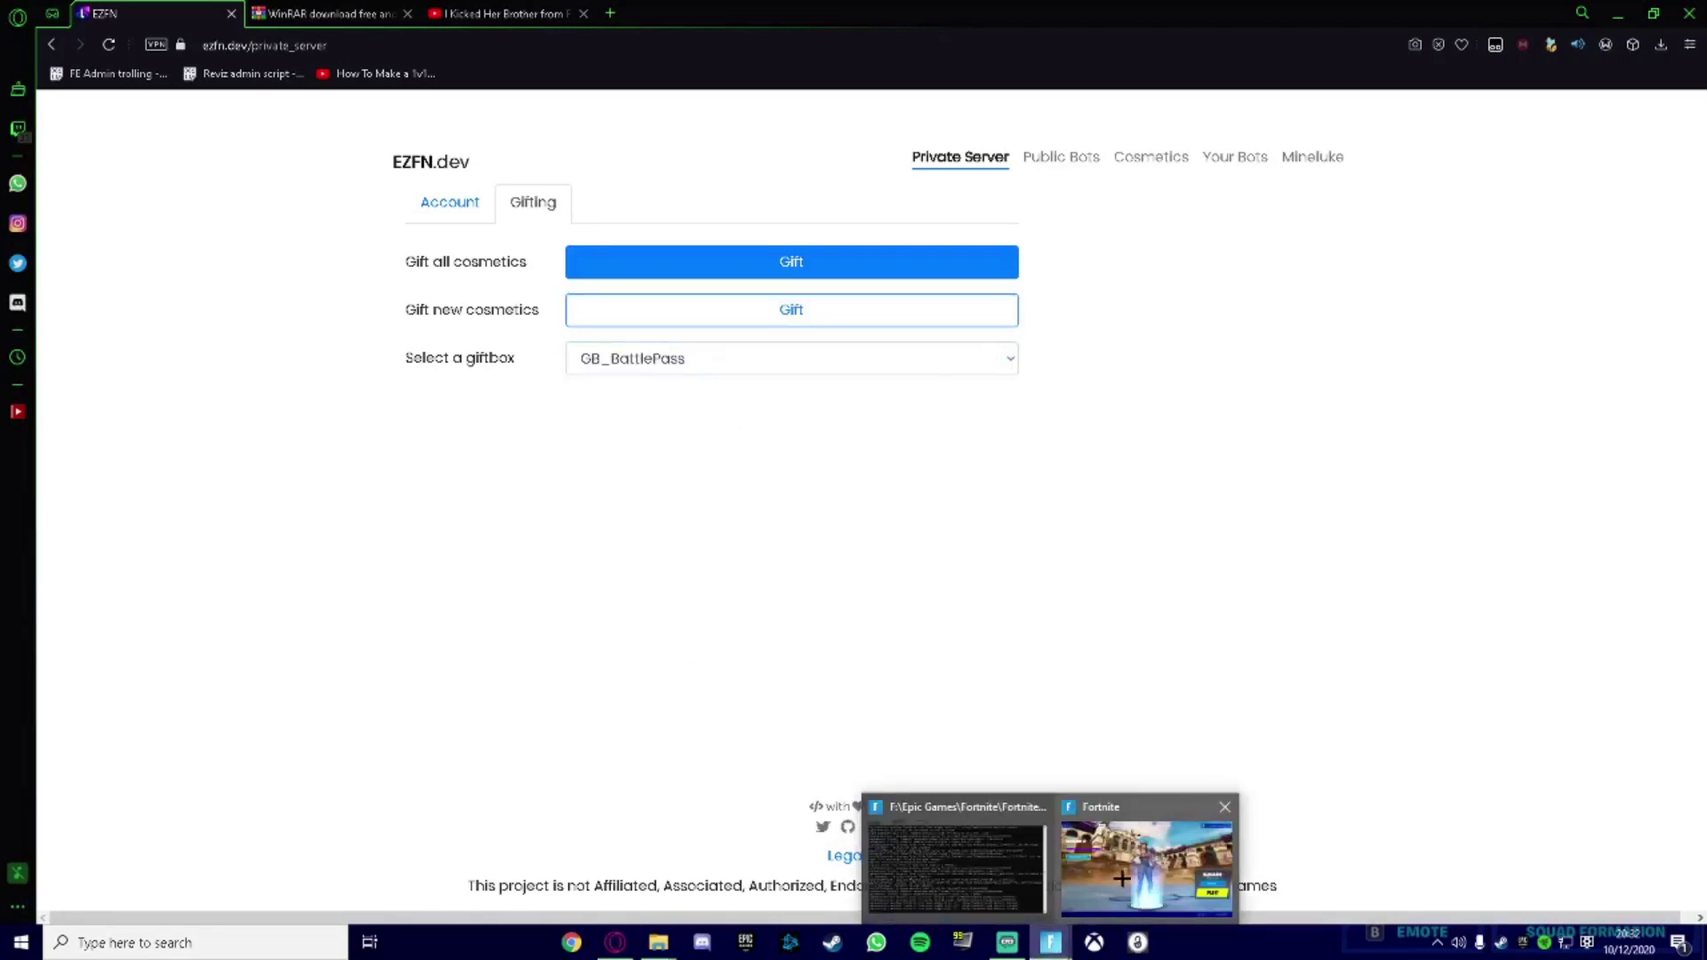
{"action": "left_click", "coordinate": [1143, 871]}
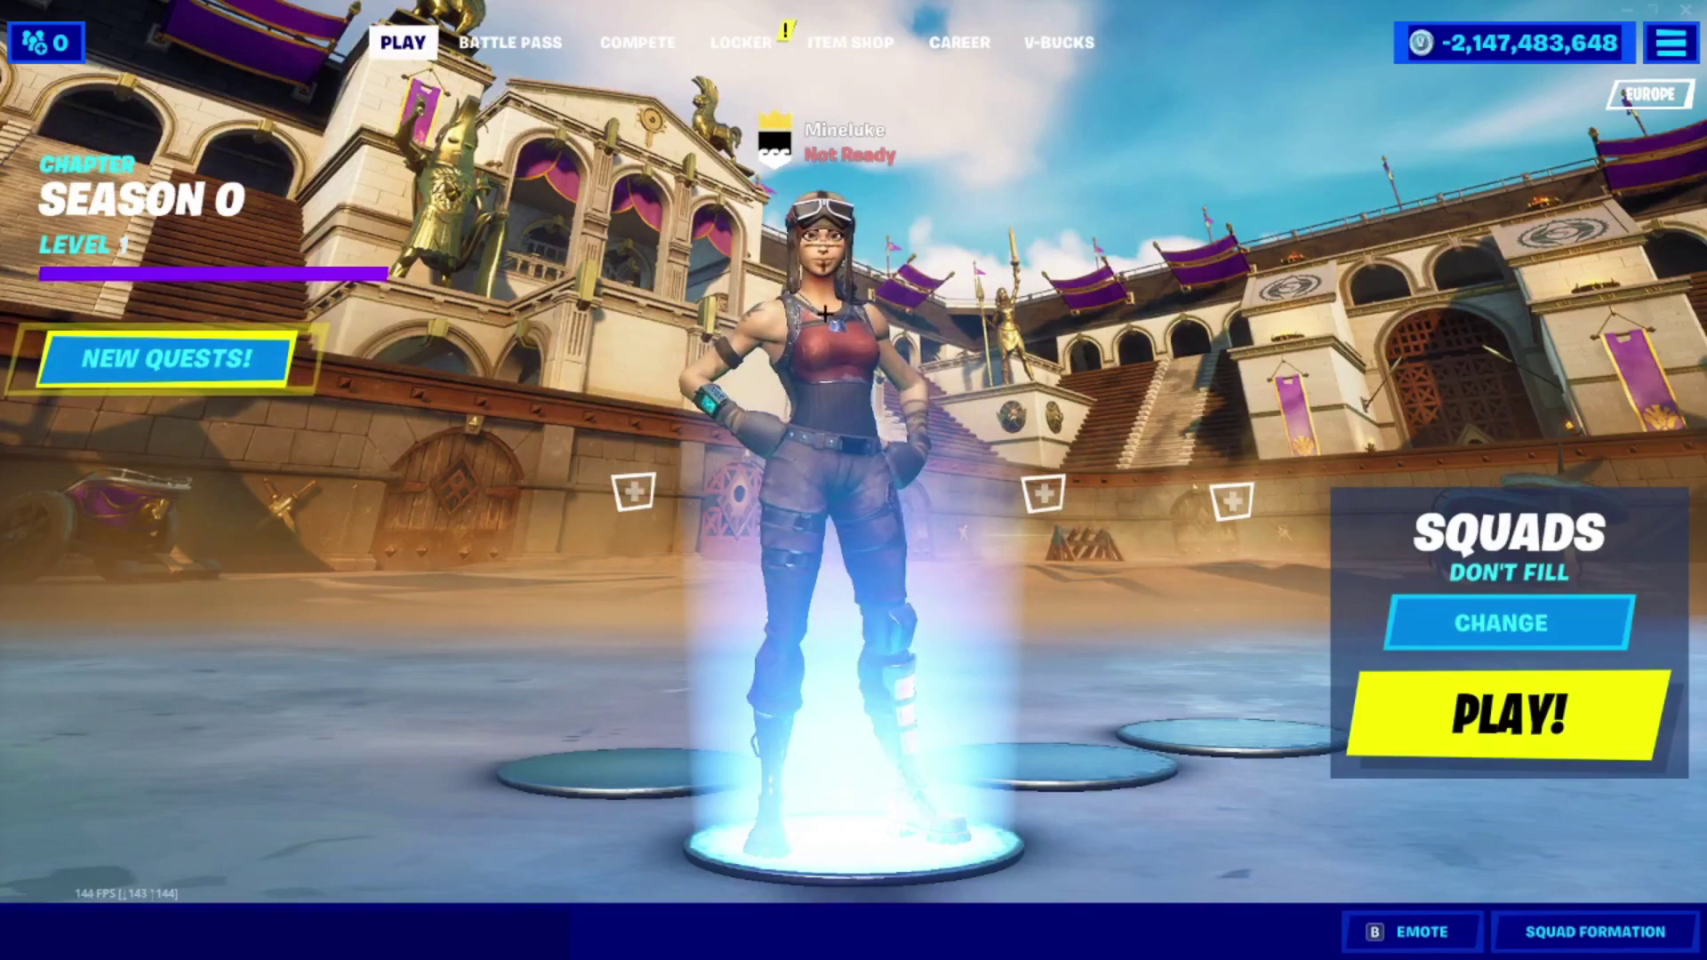
{"action": "key", "text": "super"}
{"action": "key", "text": "alt+Tab"}
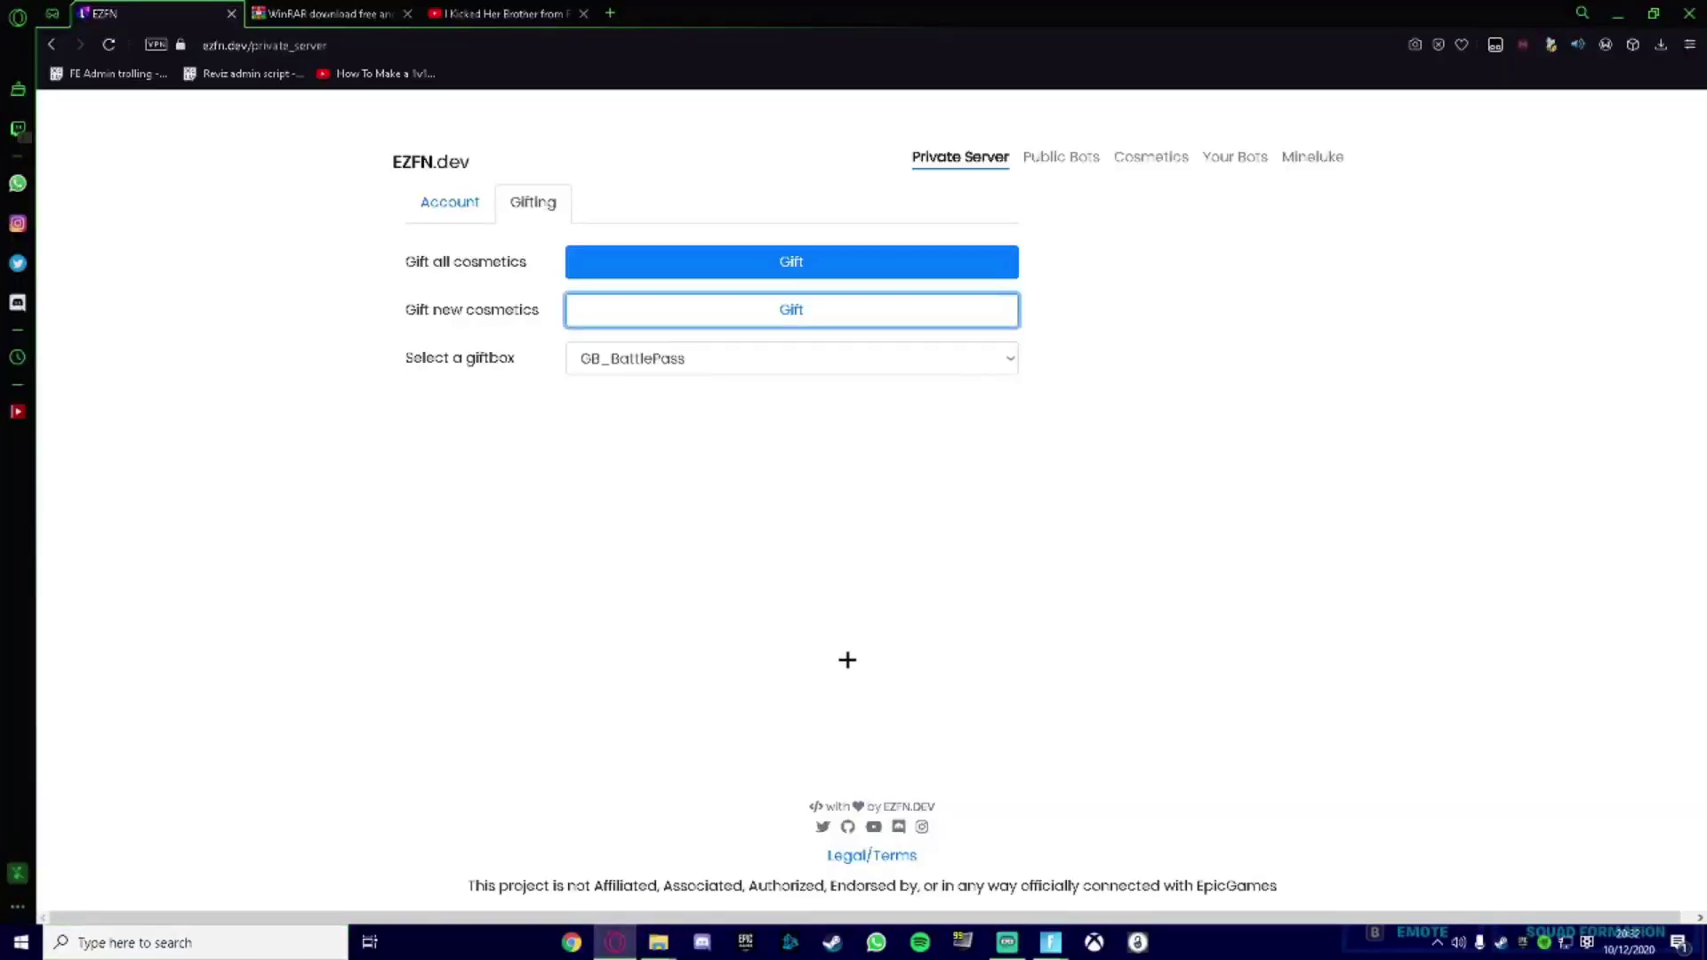
Pick GB_FortbyteChallenges as the giftbox and gift all cosmetics to the account.
{"action": "left_click", "coordinate": [827, 363]}
{"action": "scroll", "coordinate": [756, 614], "scroll_direction": "up", "scroll_amount": 5}
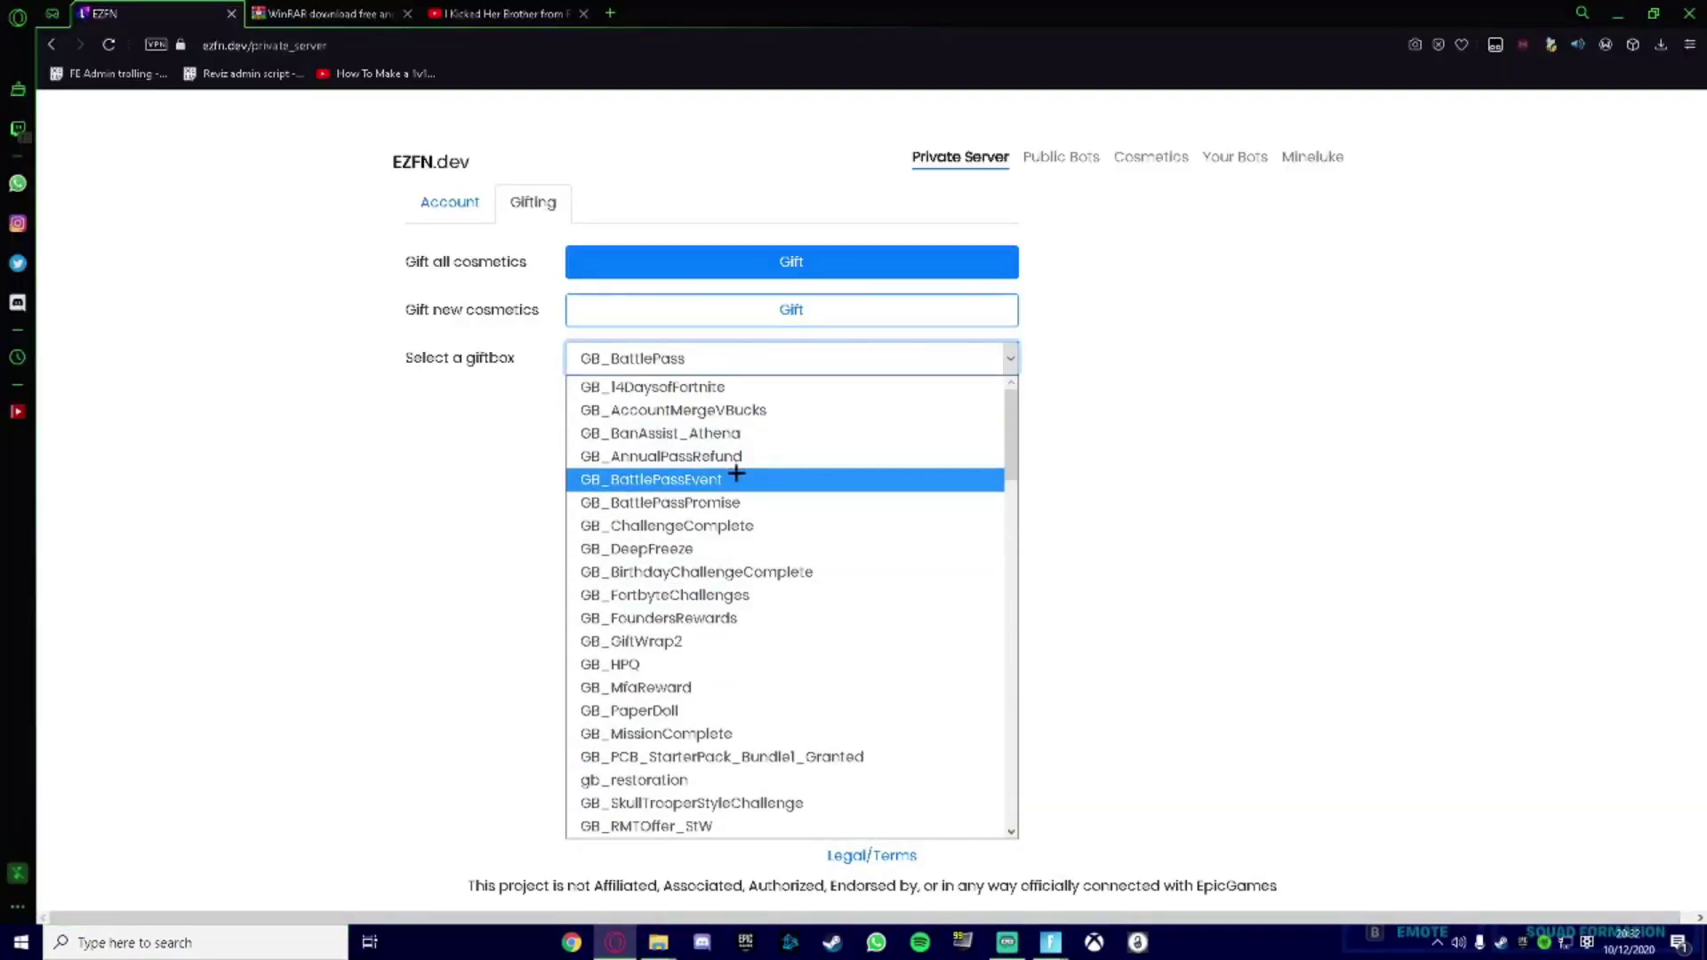
{"action": "left_click", "coordinate": [734, 595]}
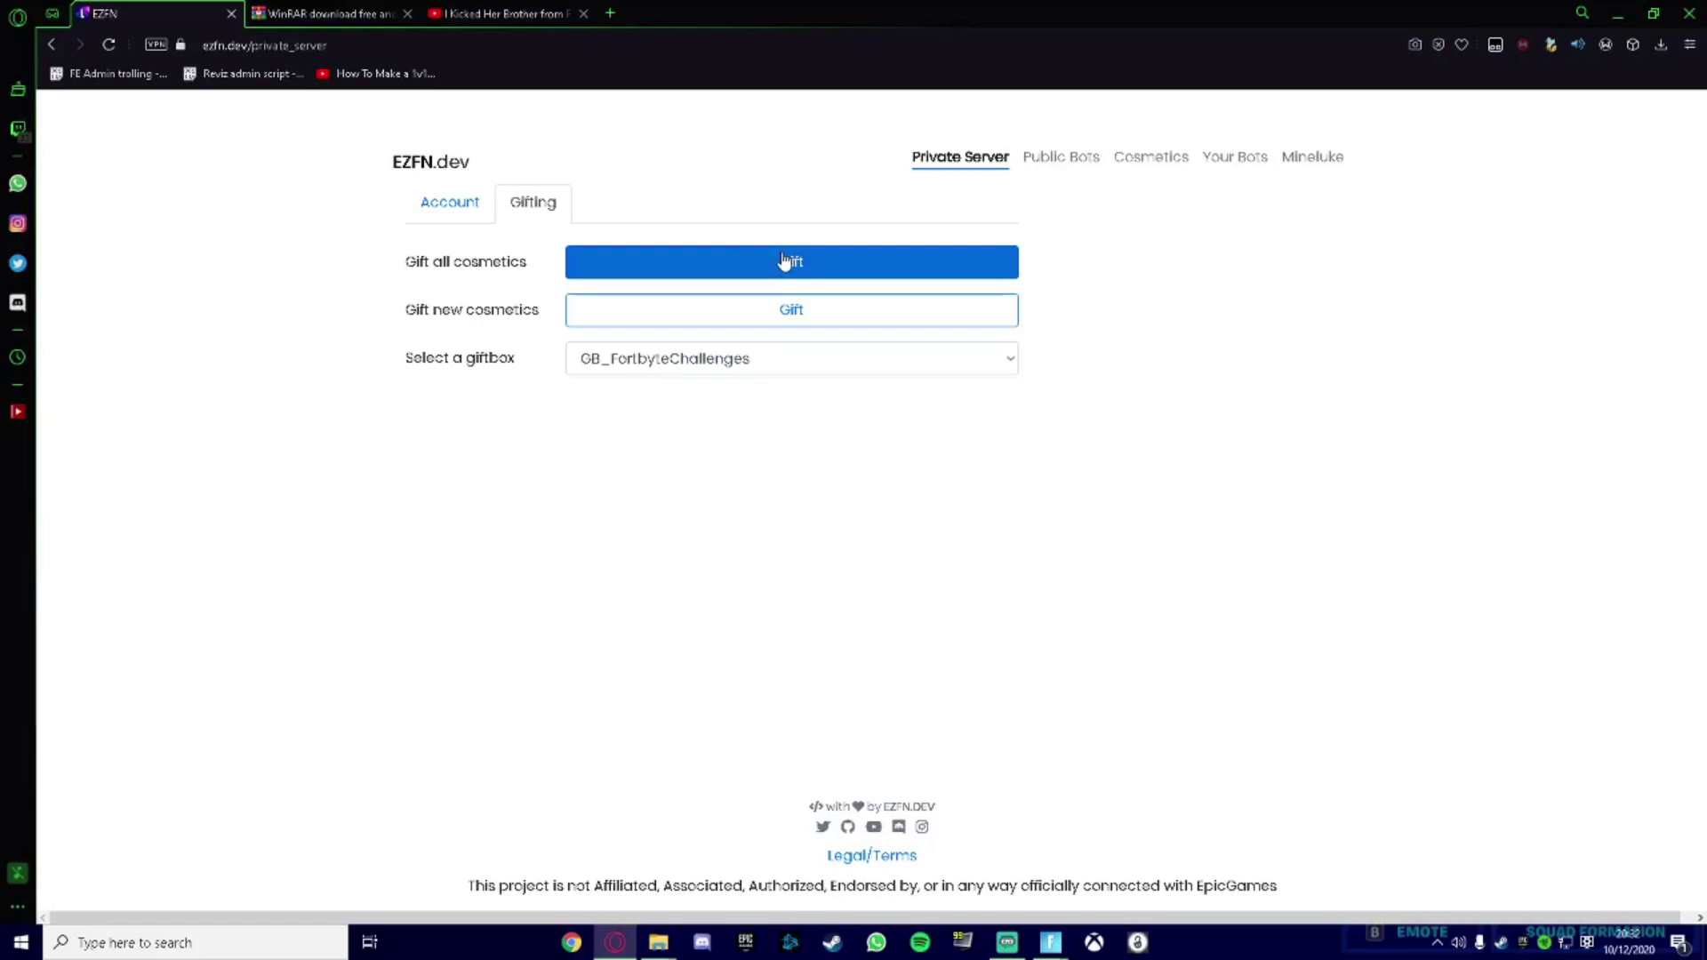
{"action": "left_click", "coordinate": [782, 260]}
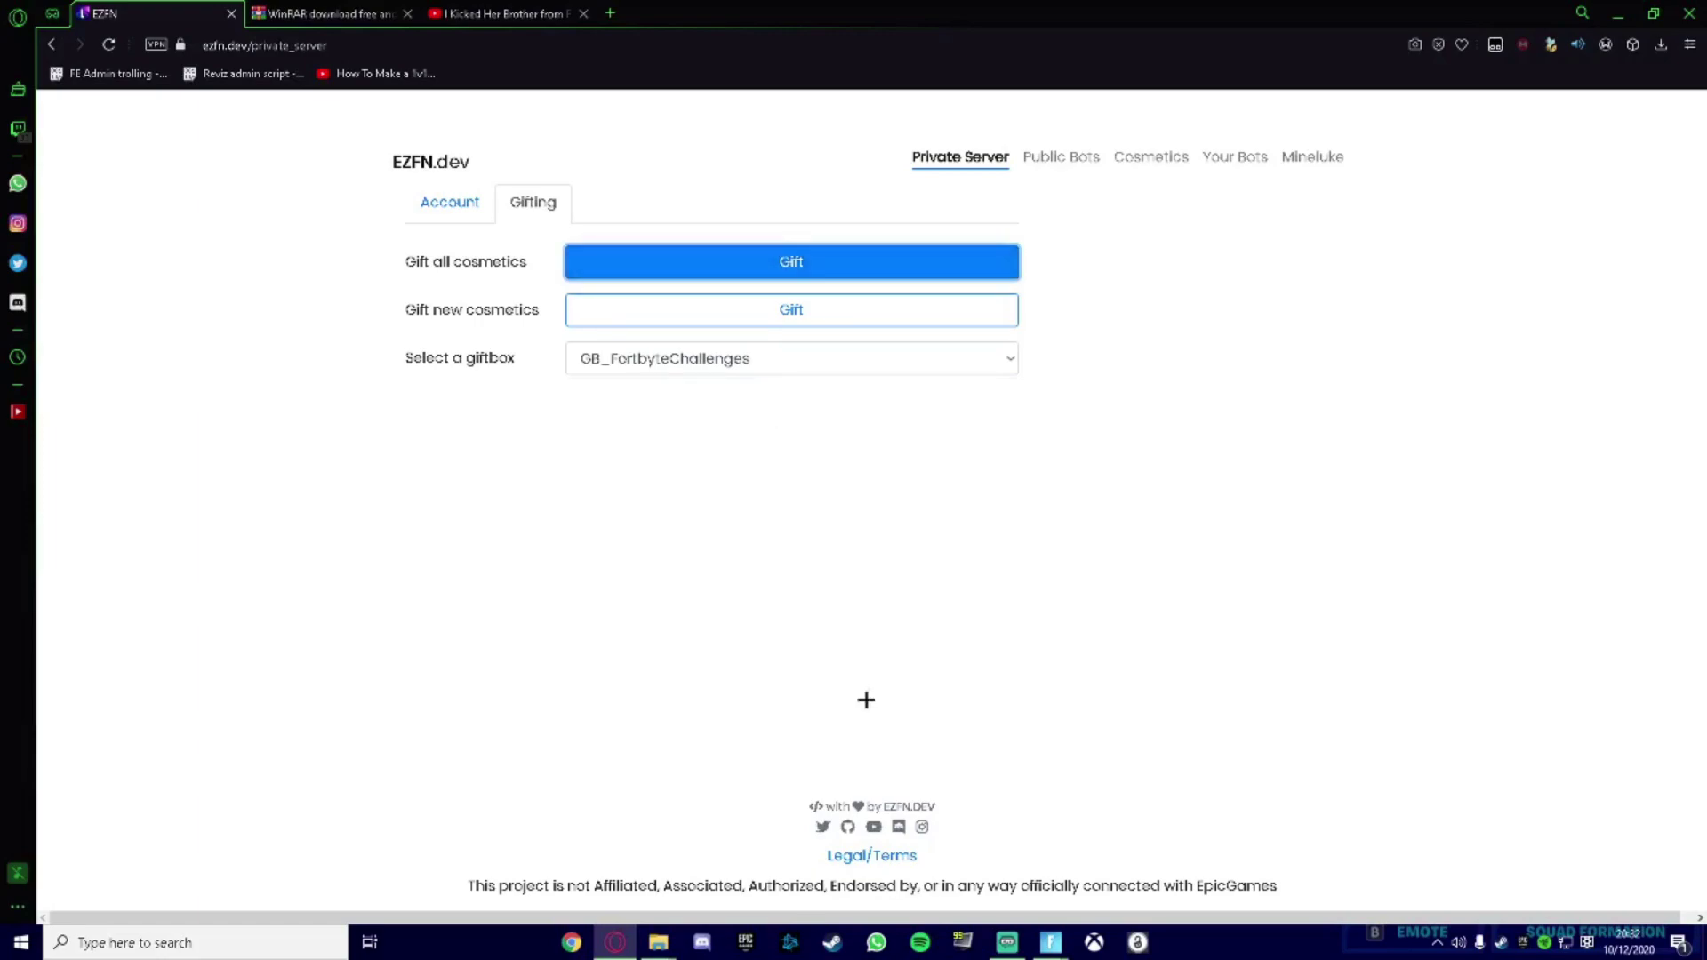
Bring up Fortnite's Items Acquired screen and preview the second gifted glider.
{"action": "mouse_move", "coordinate": [1050, 943]}
{"action": "left_click", "coordinate": [1147, 867]}
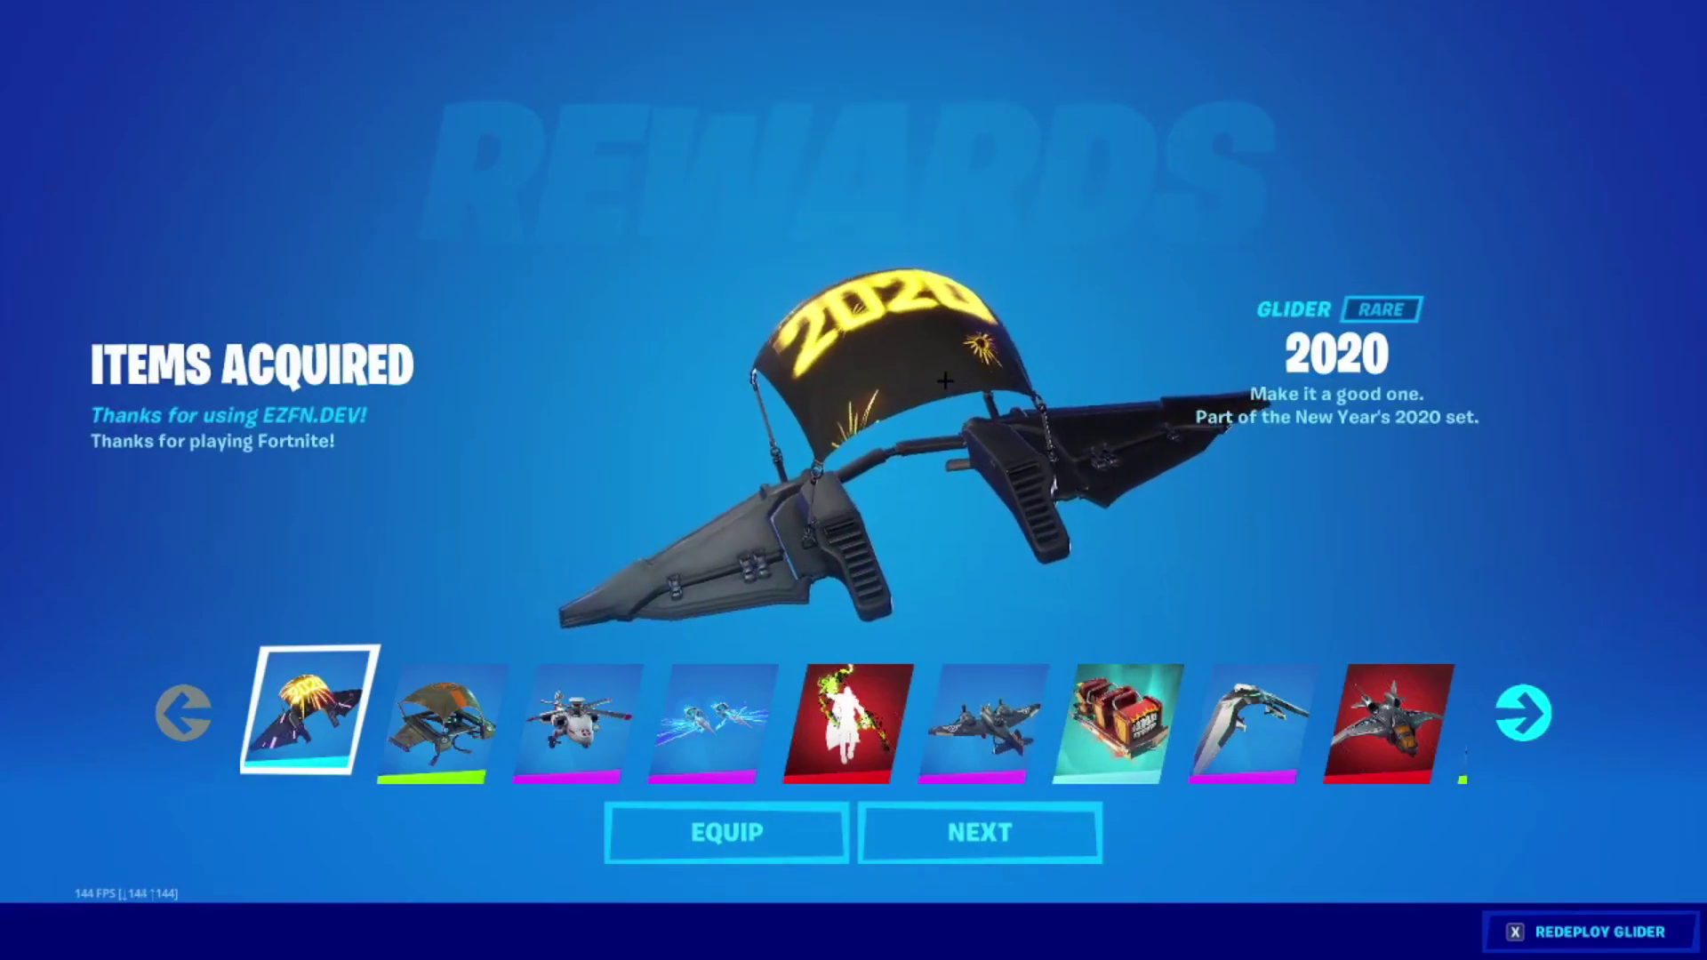
{"action": "left_click", "coordinate": [460, 786]}
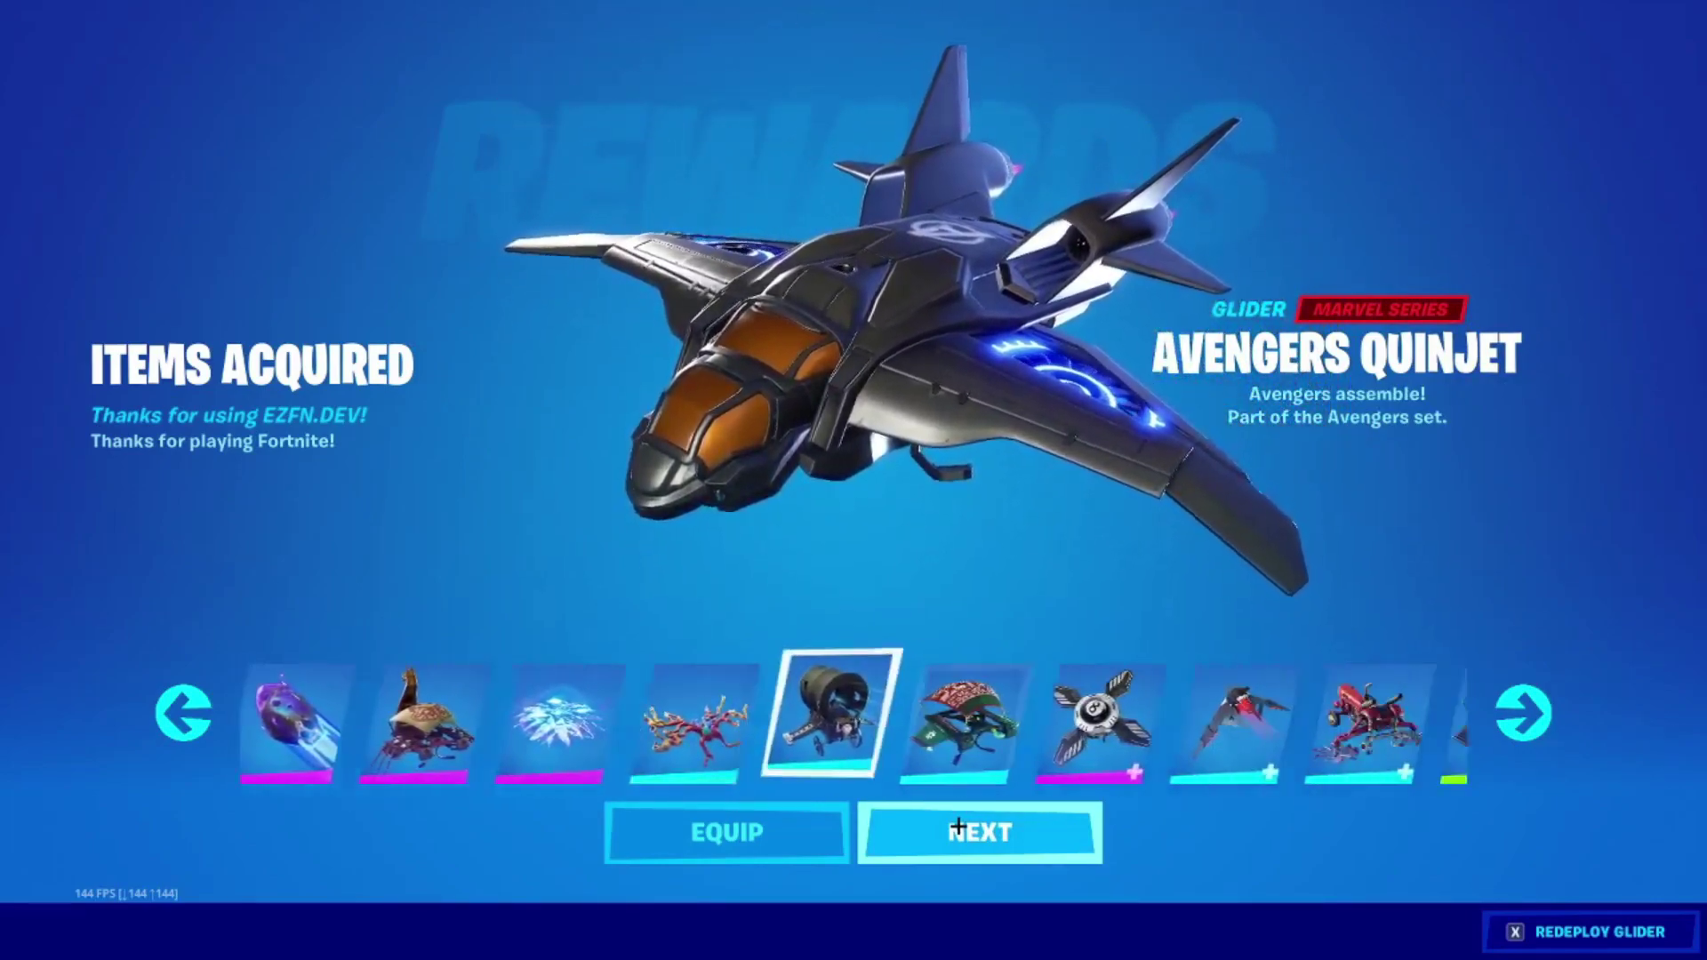
Search Windows for AutoClicker.exe and launch OP Auto Clicker 3.0.
{"action": "key", "text": "super"}
{"action": "type", "text": "auto"}
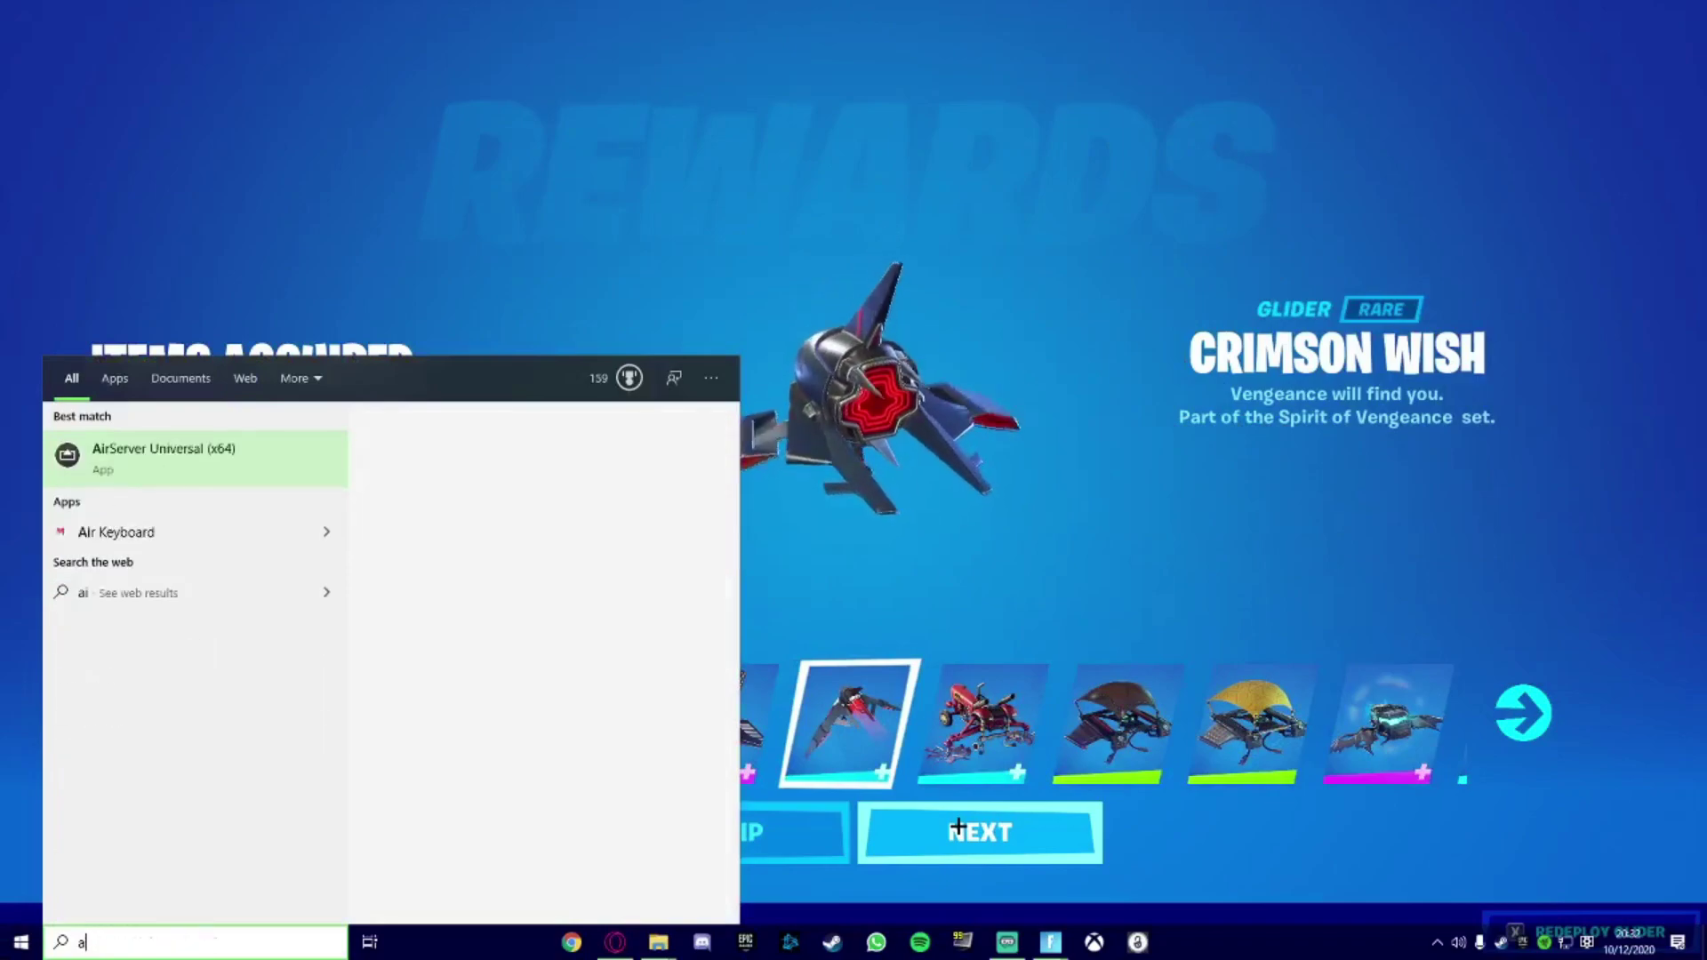
{"action": "type", "text": "clicker"}
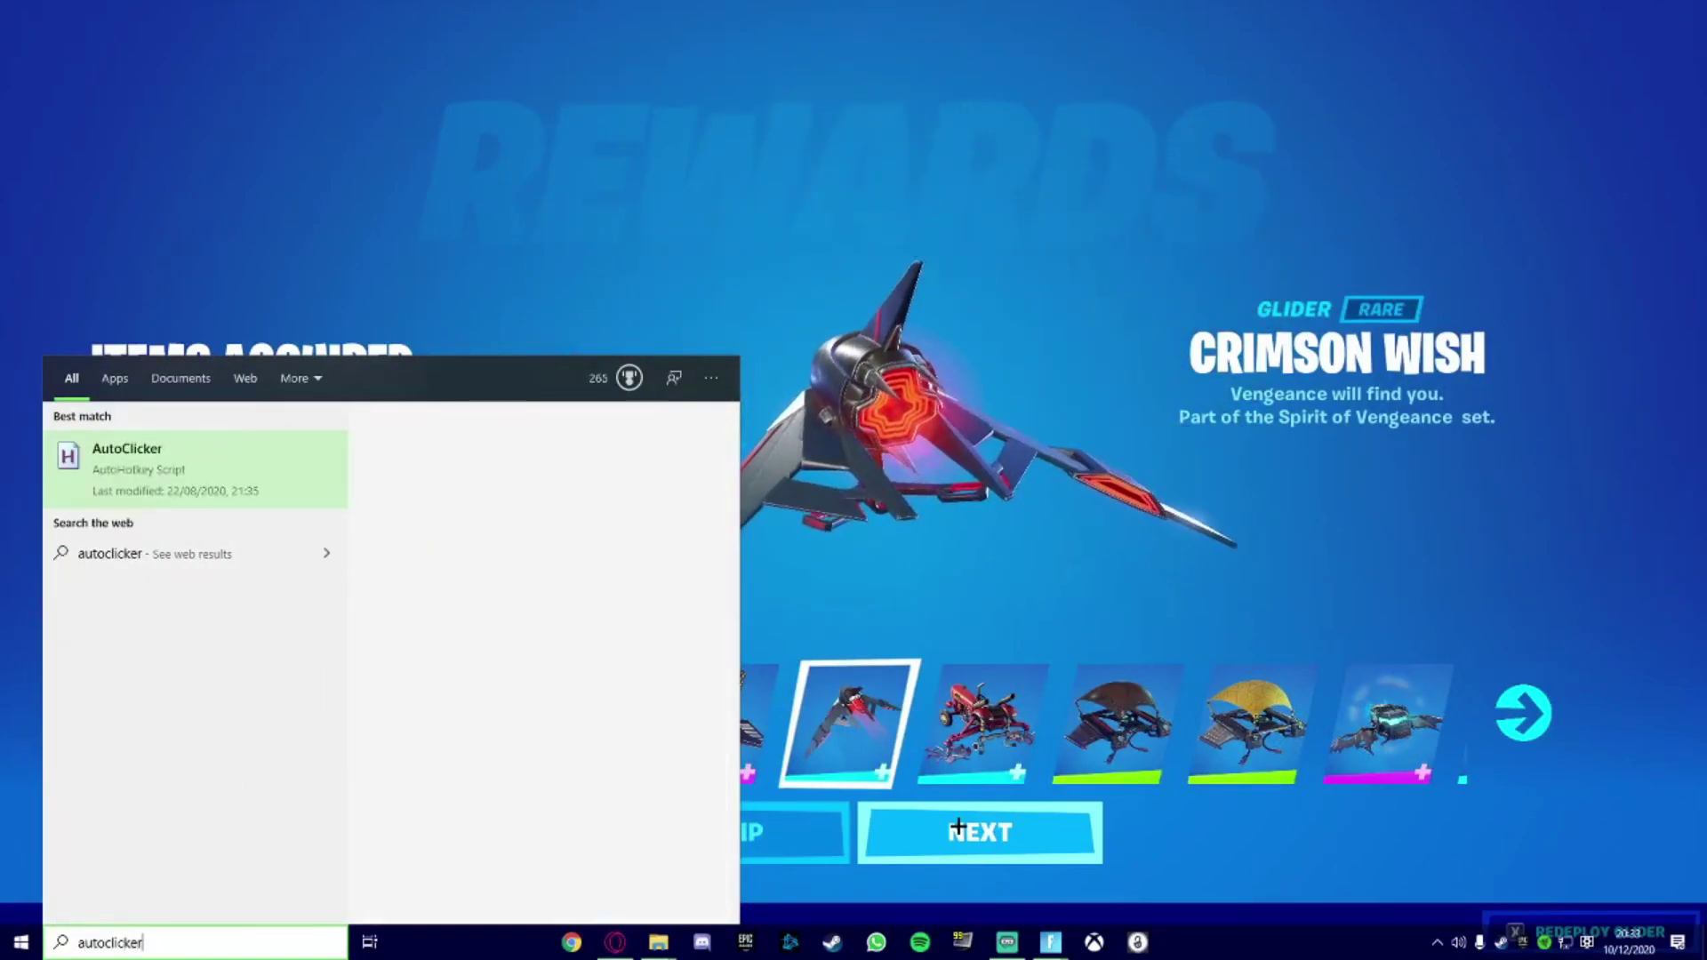
{"action": "key", "text": "Down"}
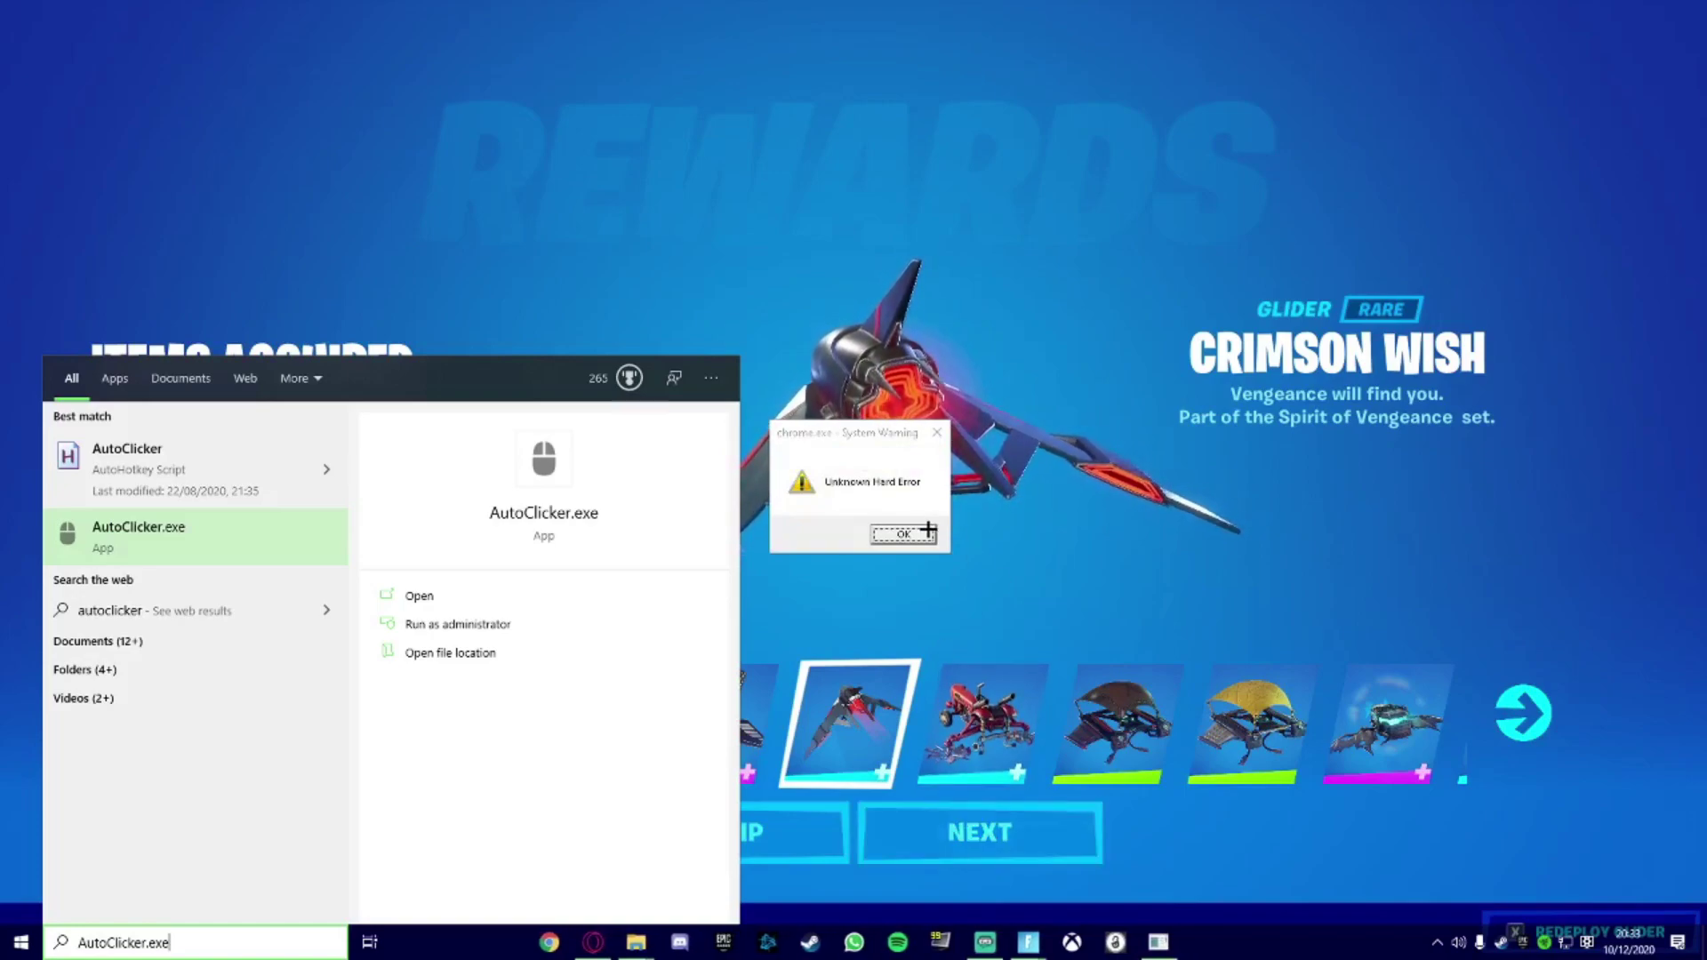
{"action": "key", "text": "Return"}
{"action": "key", "text": "super"}
{"action": "left_click", "coordinate": [197, 944]}
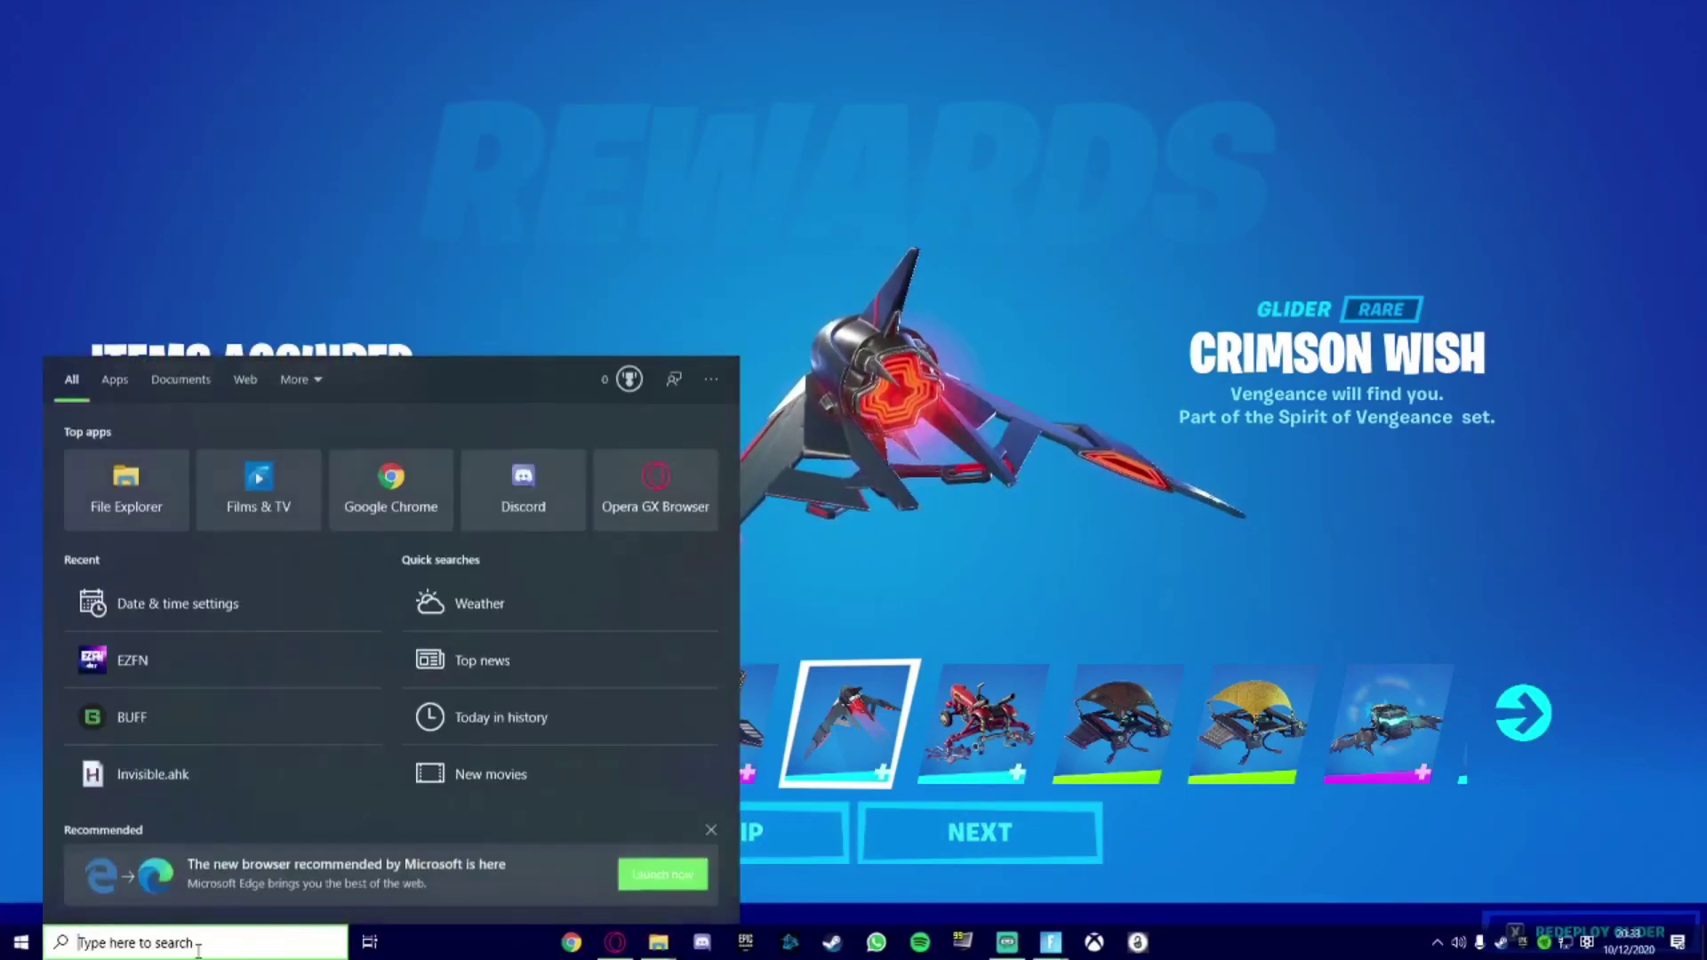
{"action": "type", "text": "AutoClicker.exe"}
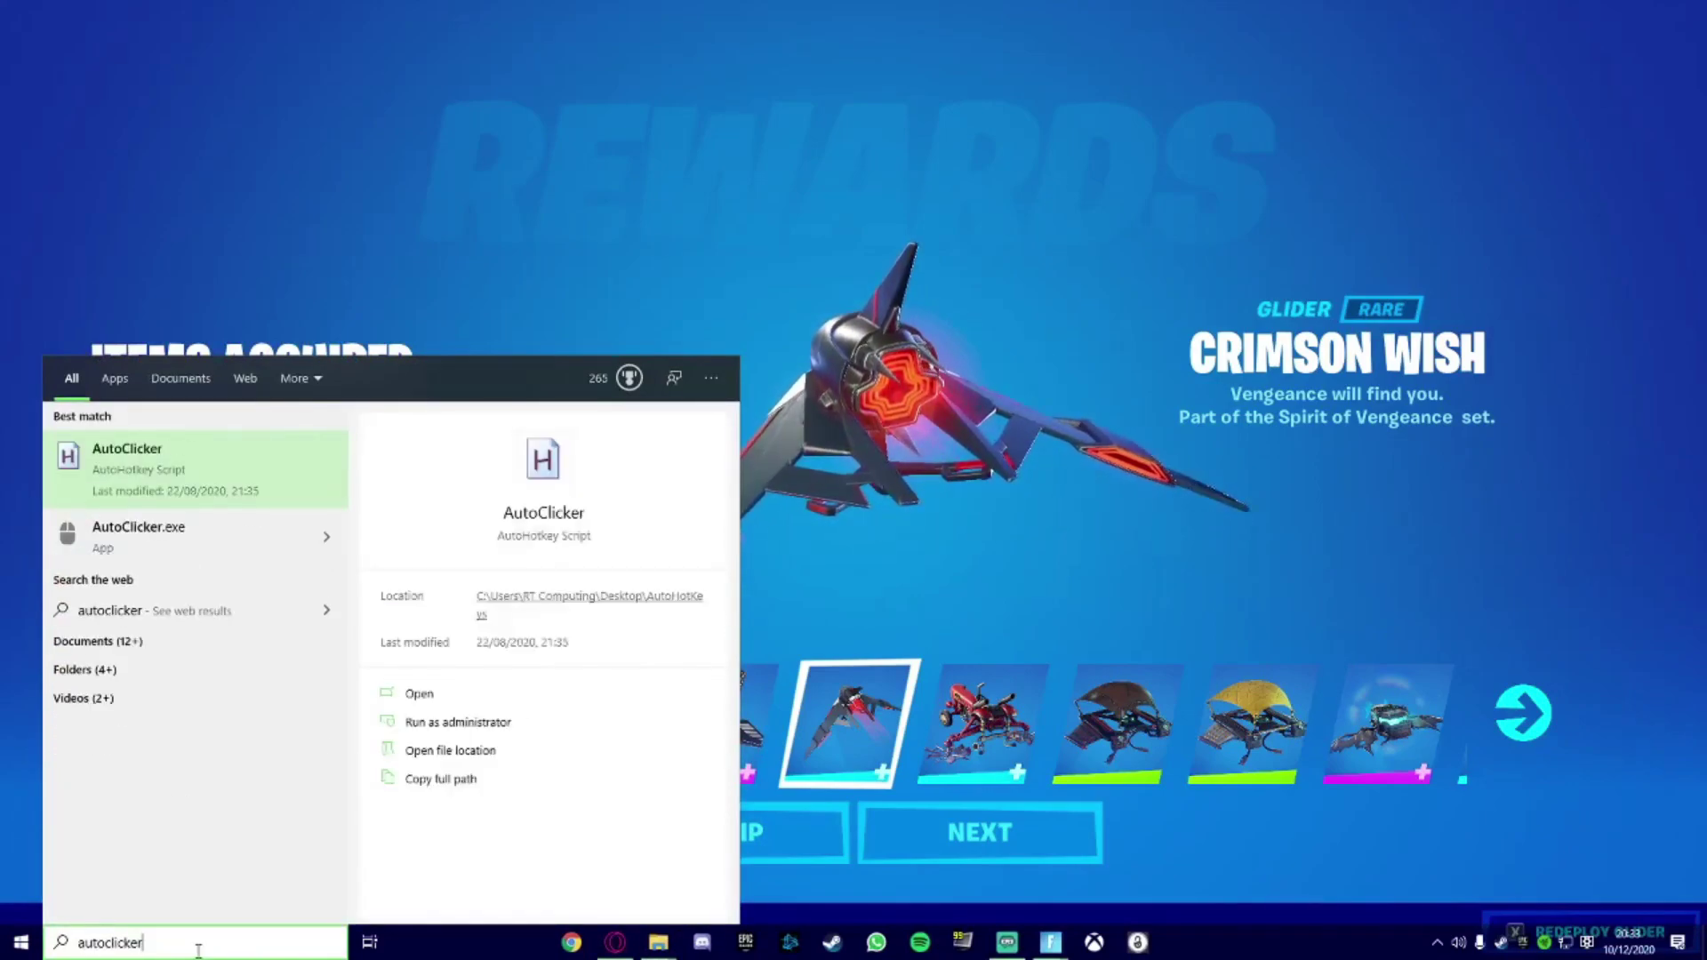
{"action": "key", "text": "Return"}
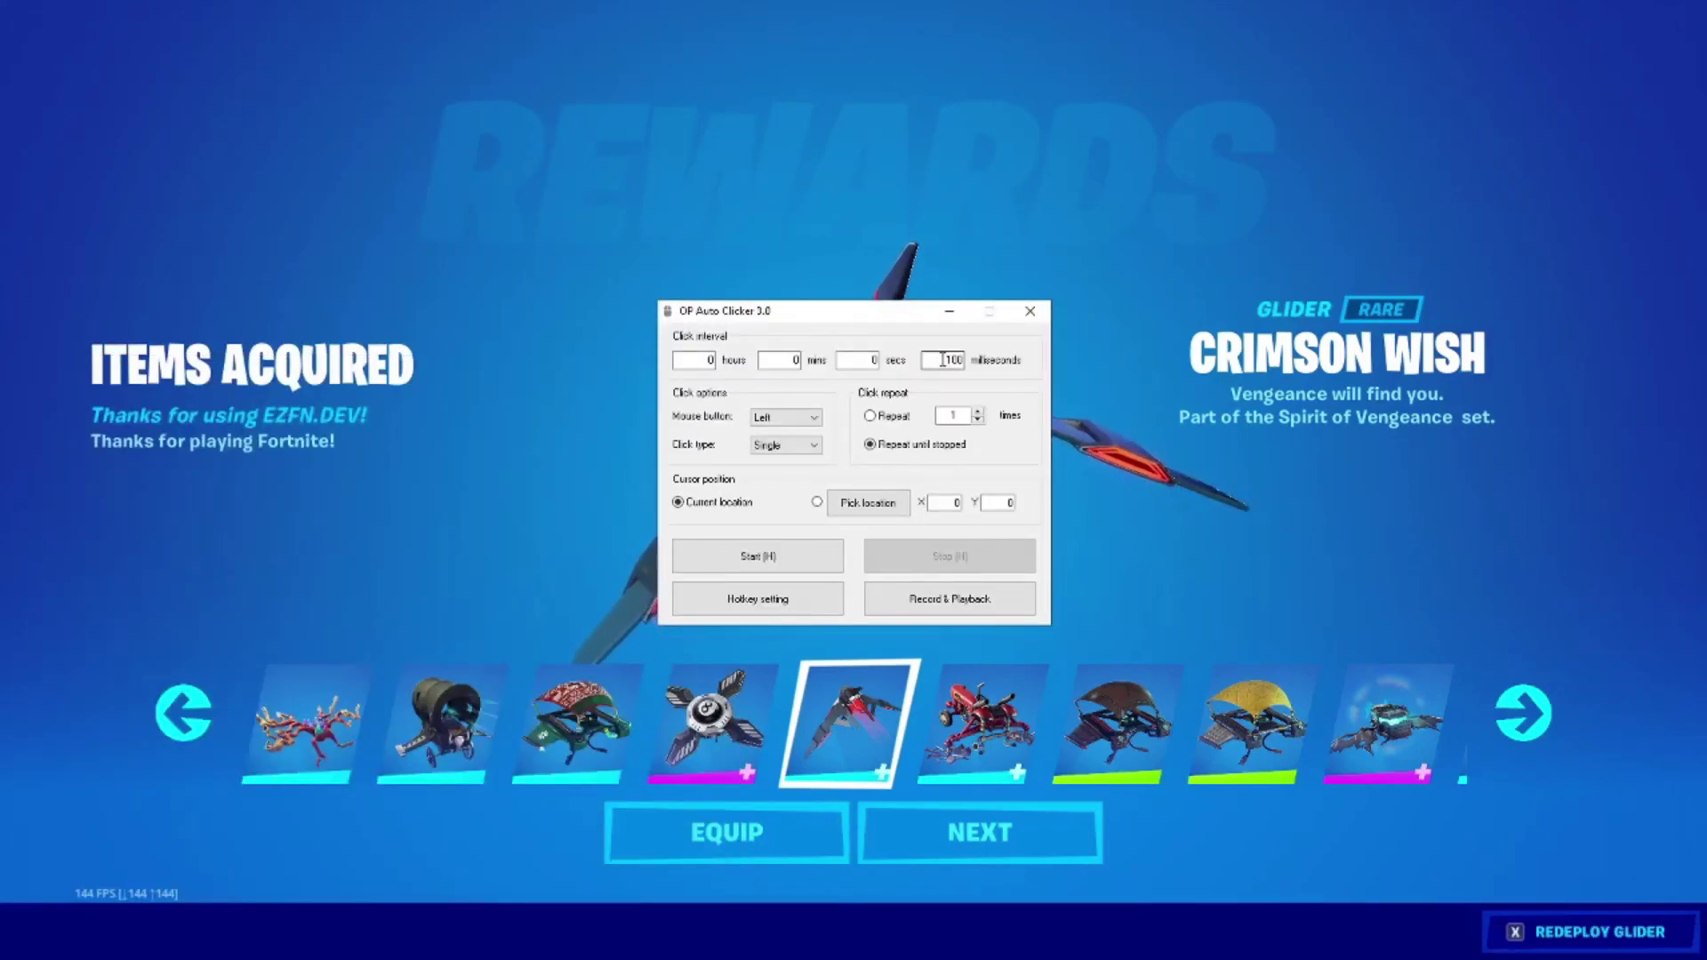
Minimize OP Auto Clicker so it keeps pressing NEXT through the gifted rewards unobstructed.
{"action": "left_click", "coordinate": [948, 316]}
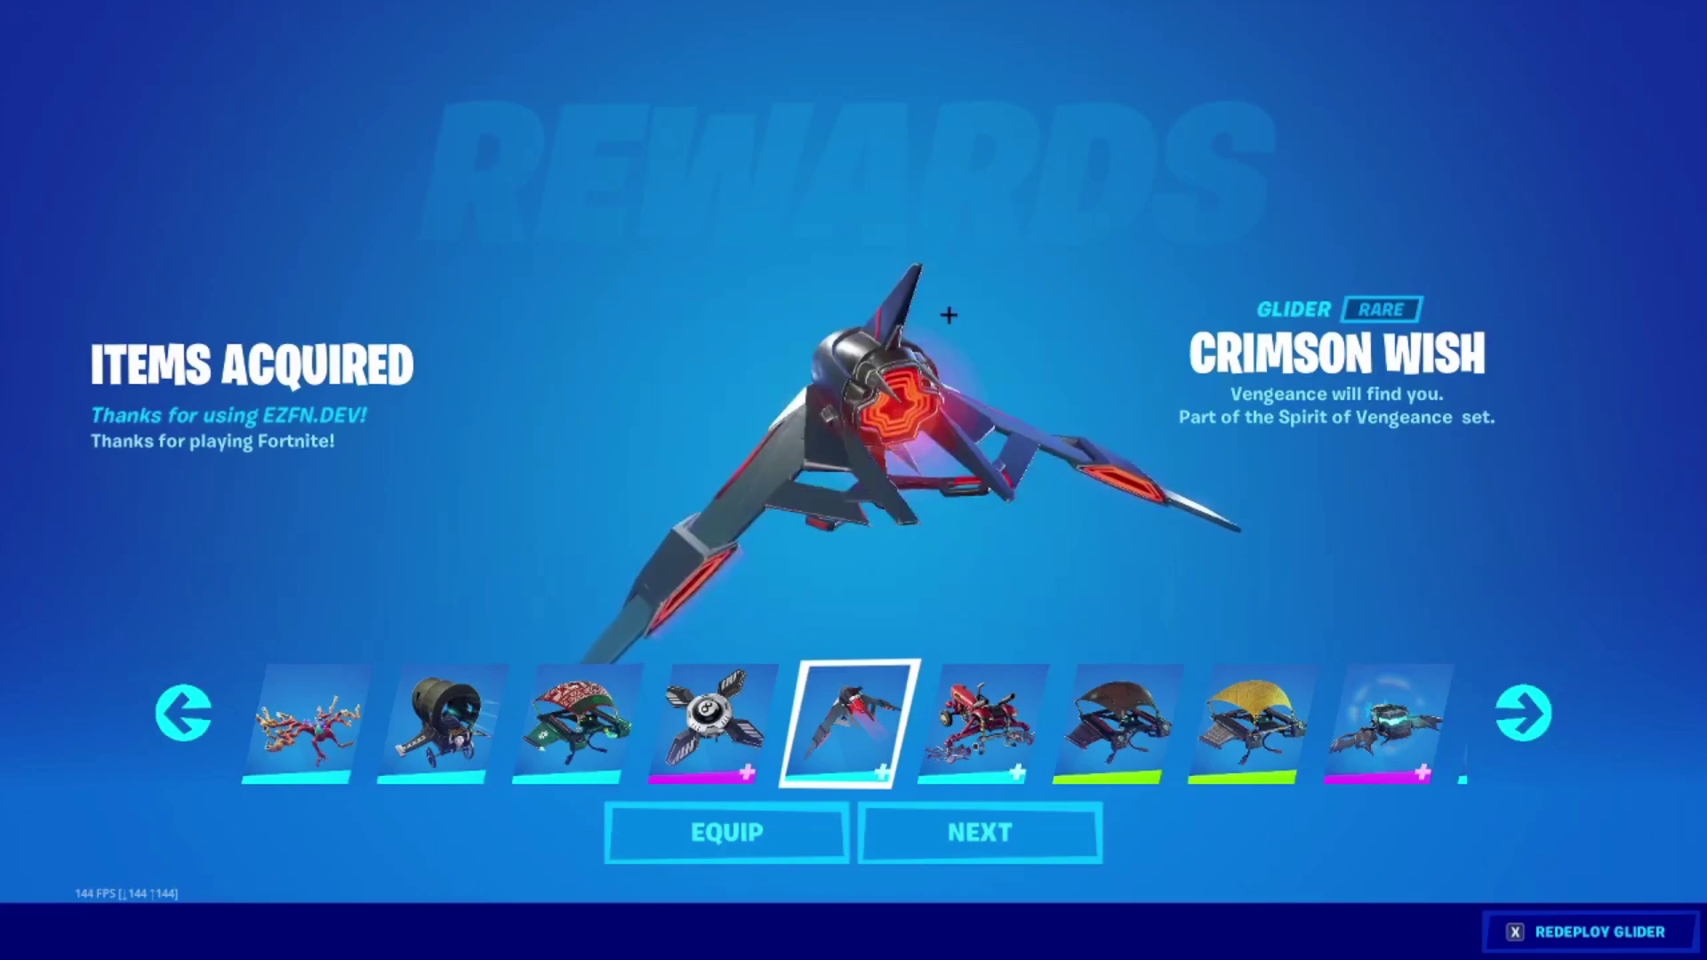